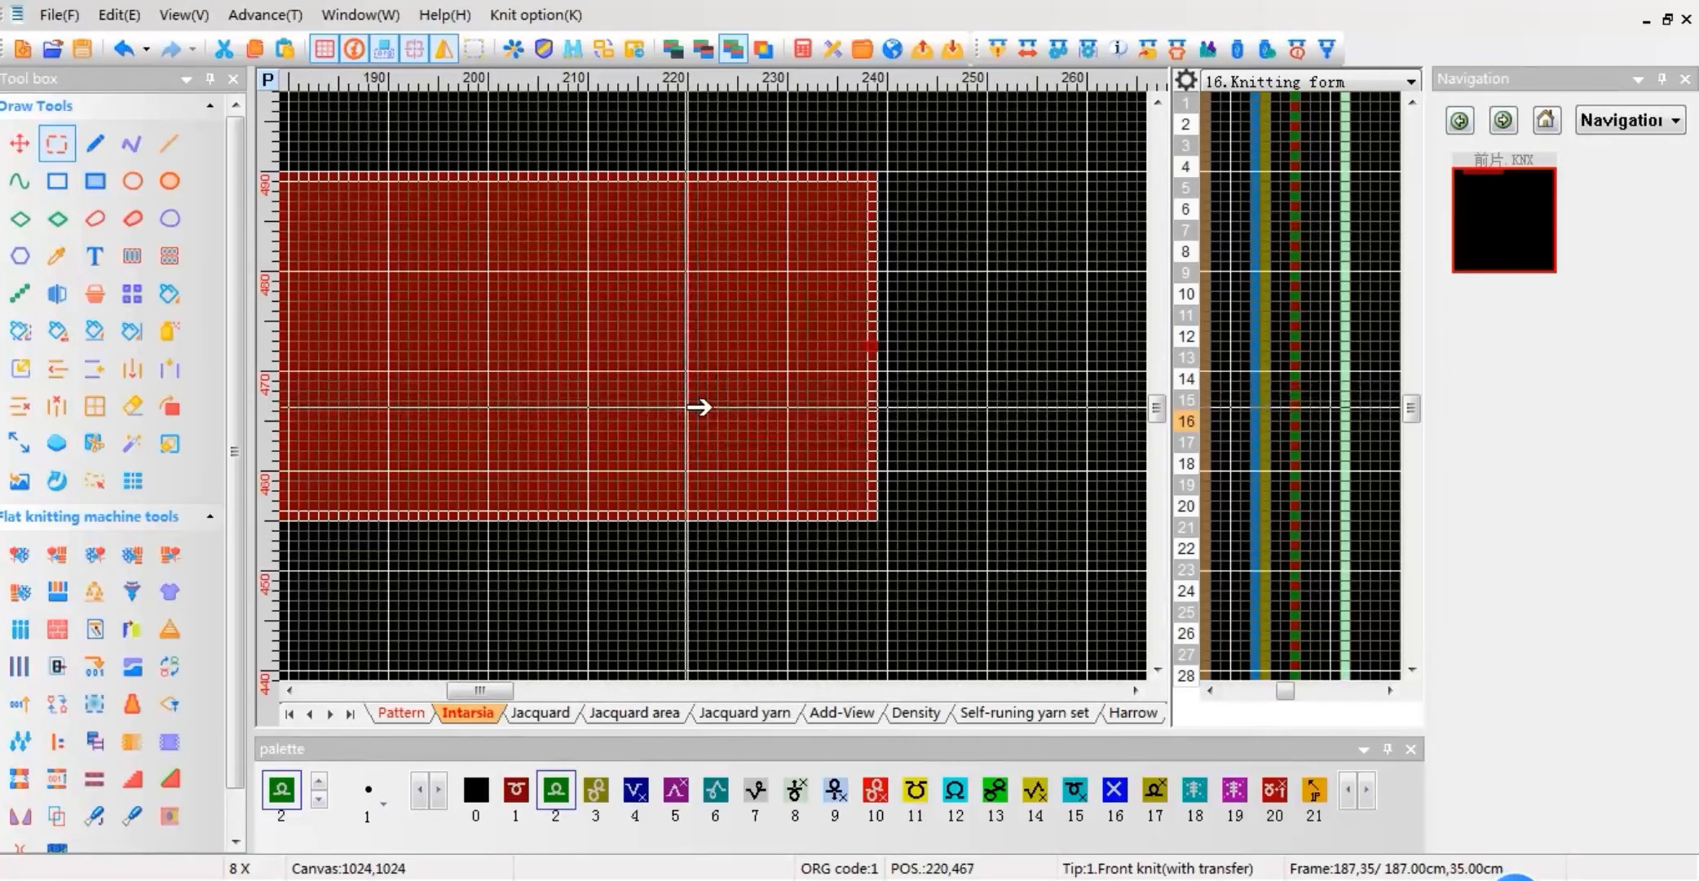
Fill the selected 187 × 35 rectangle on the Intarsia layer with colour 3 (front/back knit, full needle).
left_click(177, 296)
key("3")
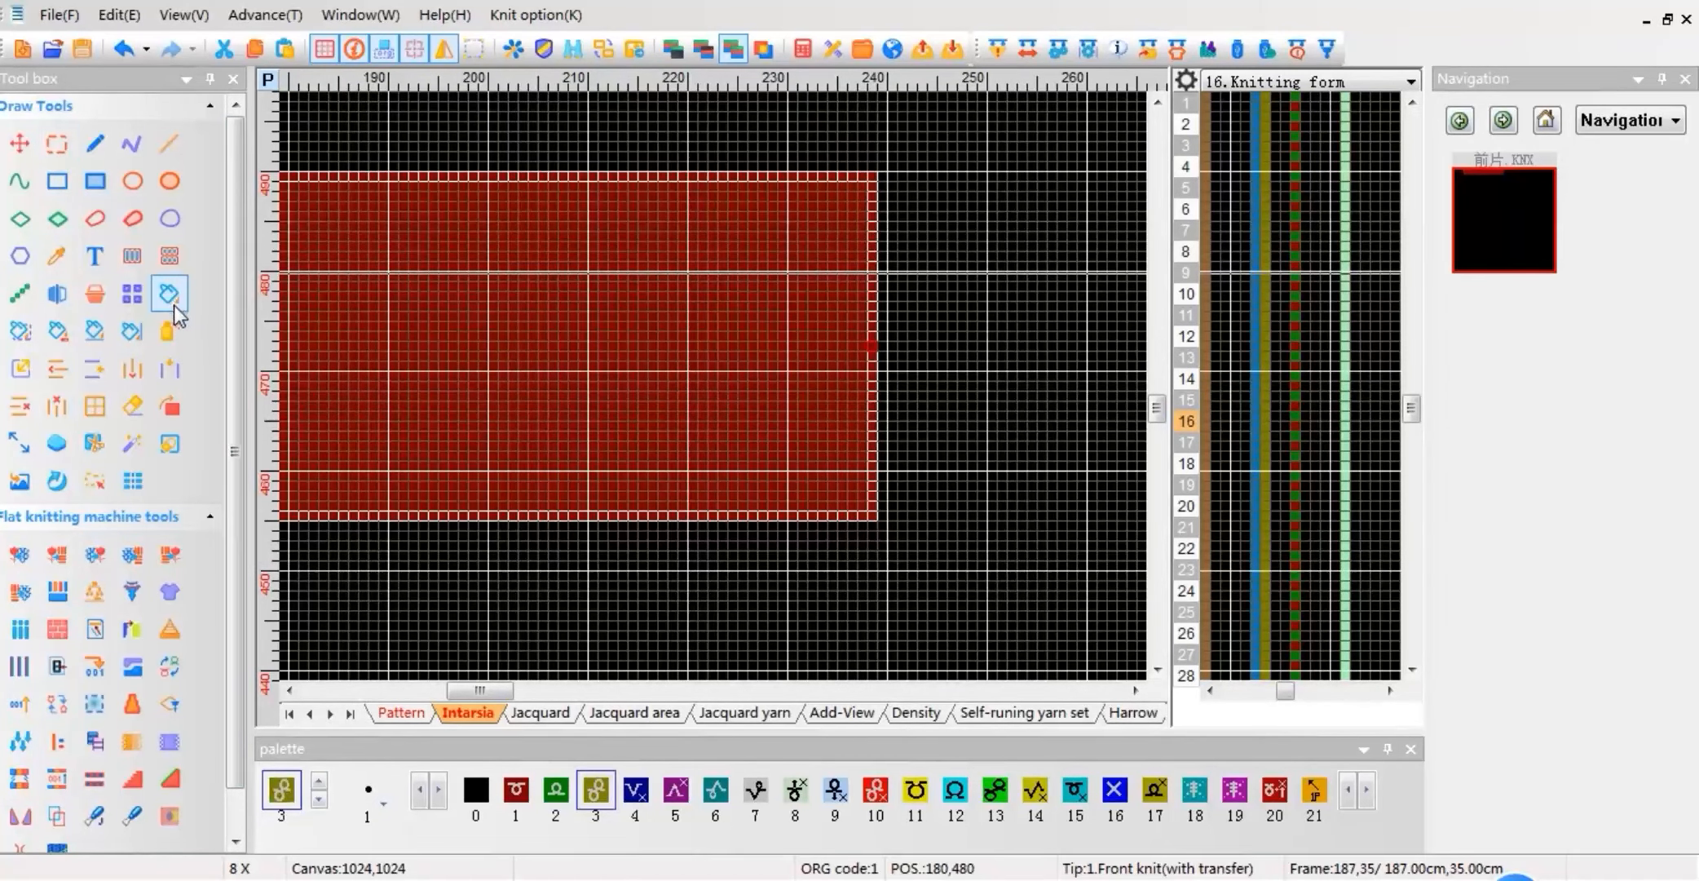
left_click(604, 367)
mouse_move(604, 366)
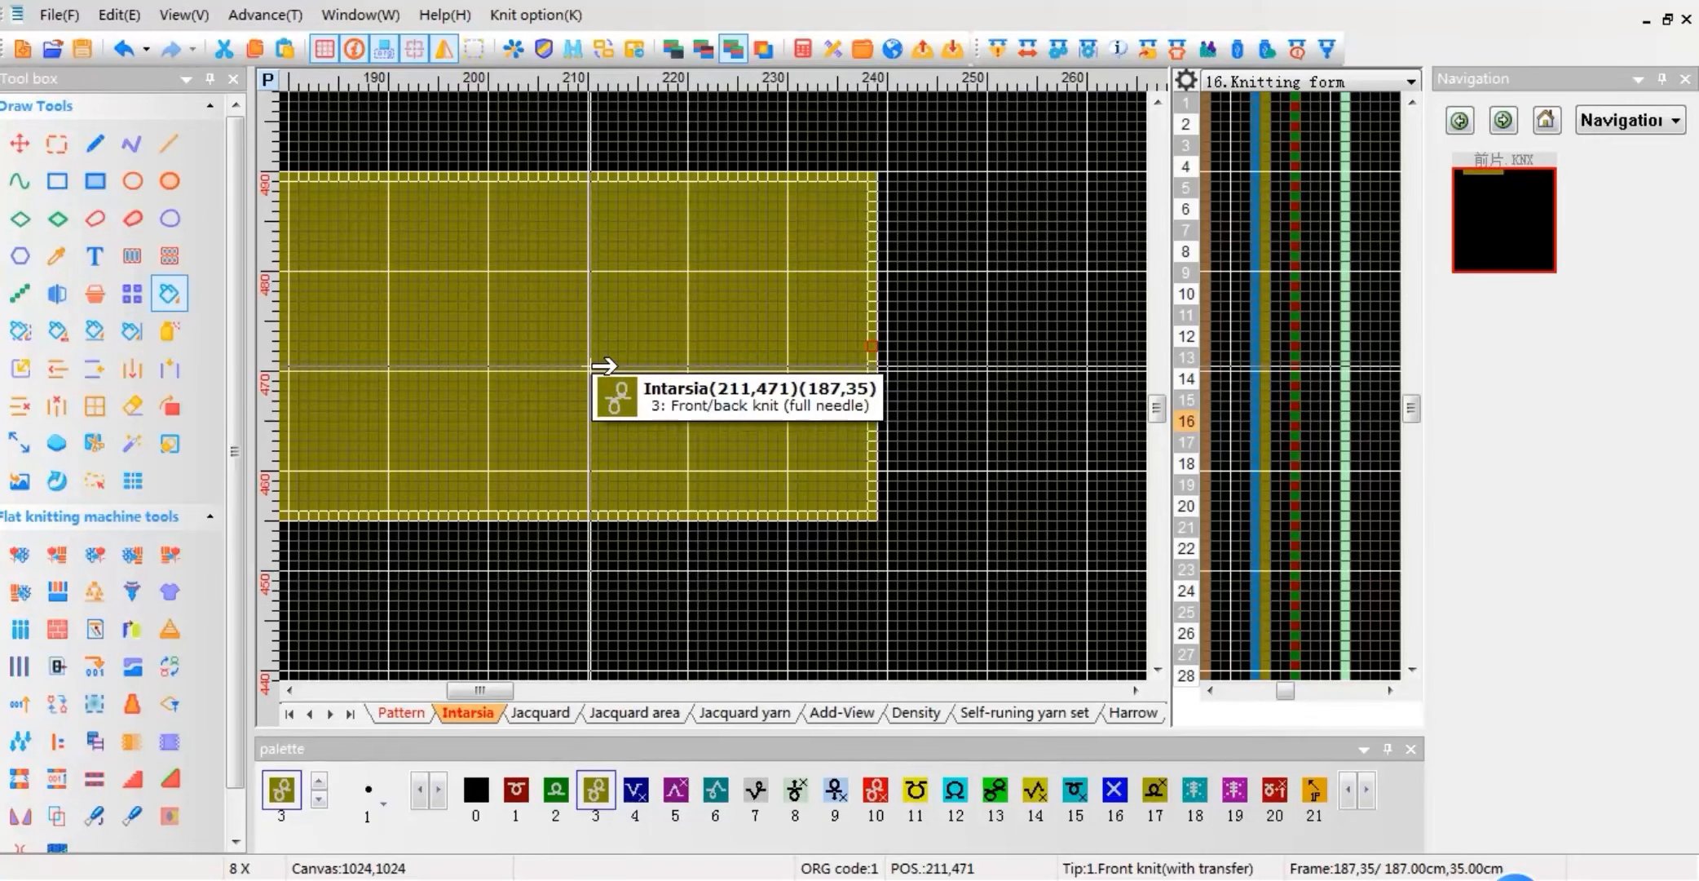
Place the text 睿能 in colour 2 inside the right-hand part of the filled rectangle.
scroll(603, 367, "down", 2)
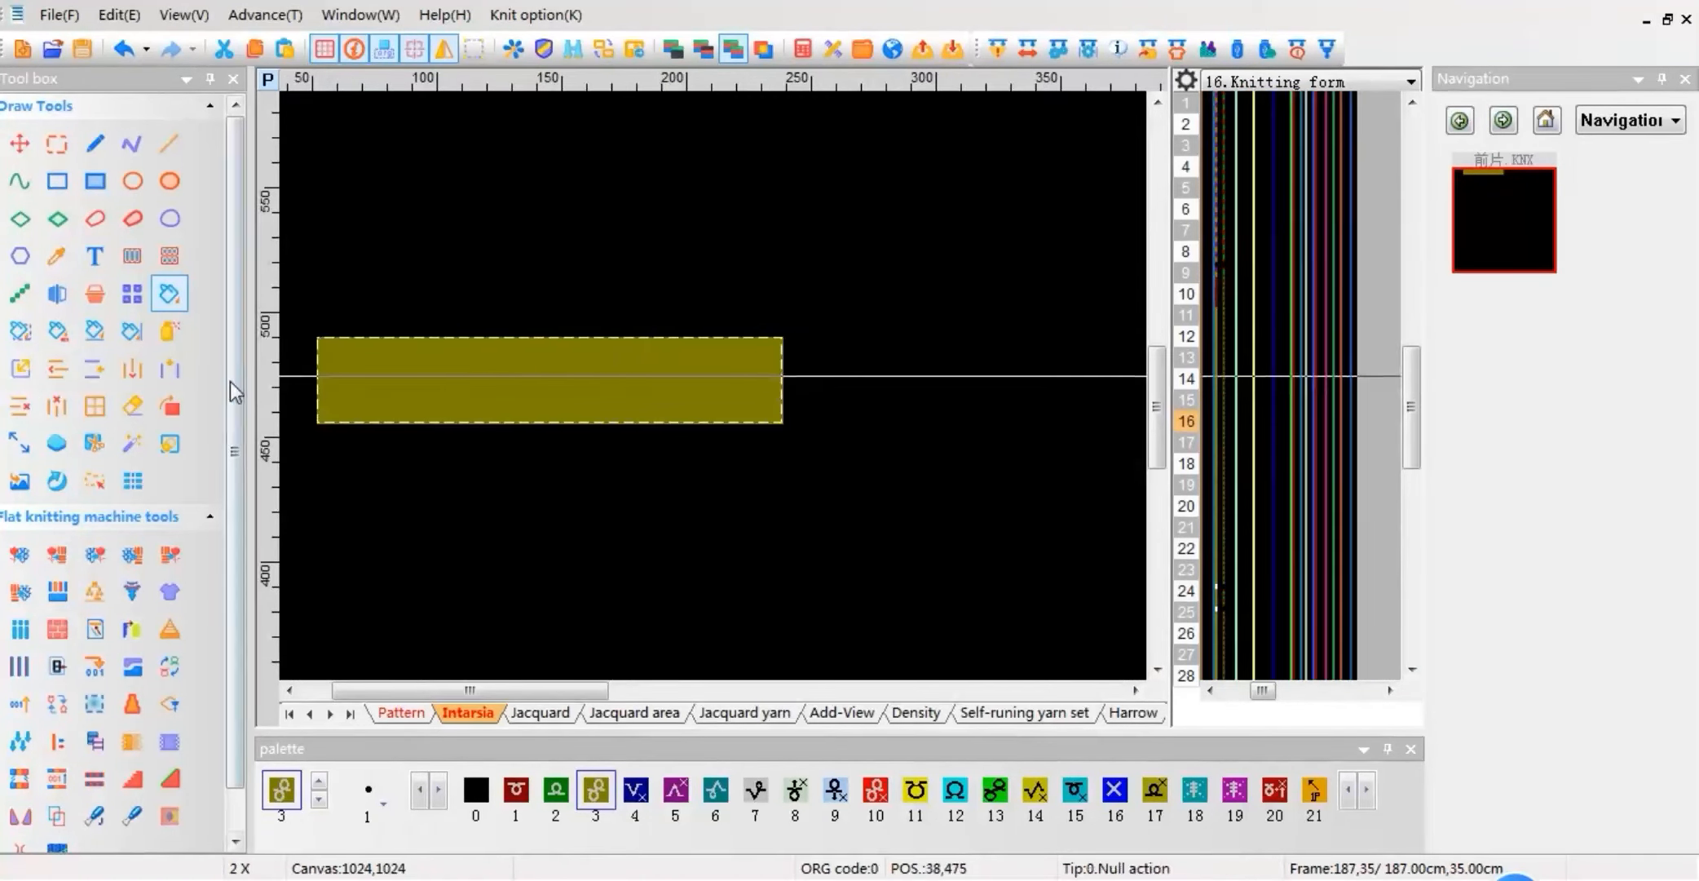
left_click(94, 256)
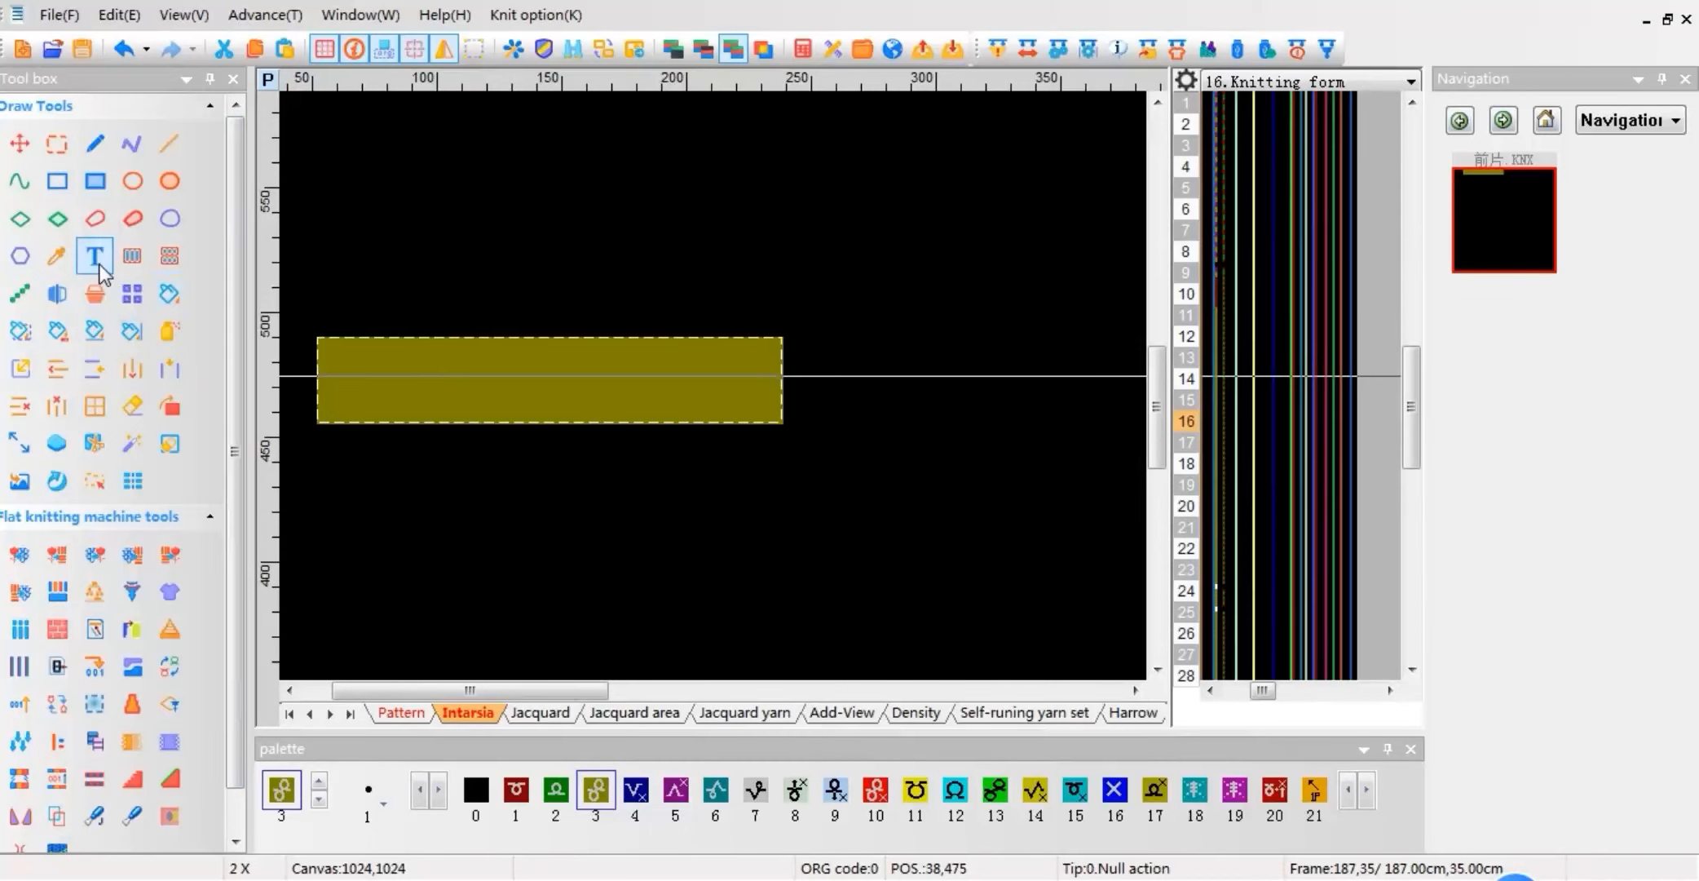
left_click(806, 370)
left_click(1081, 273)
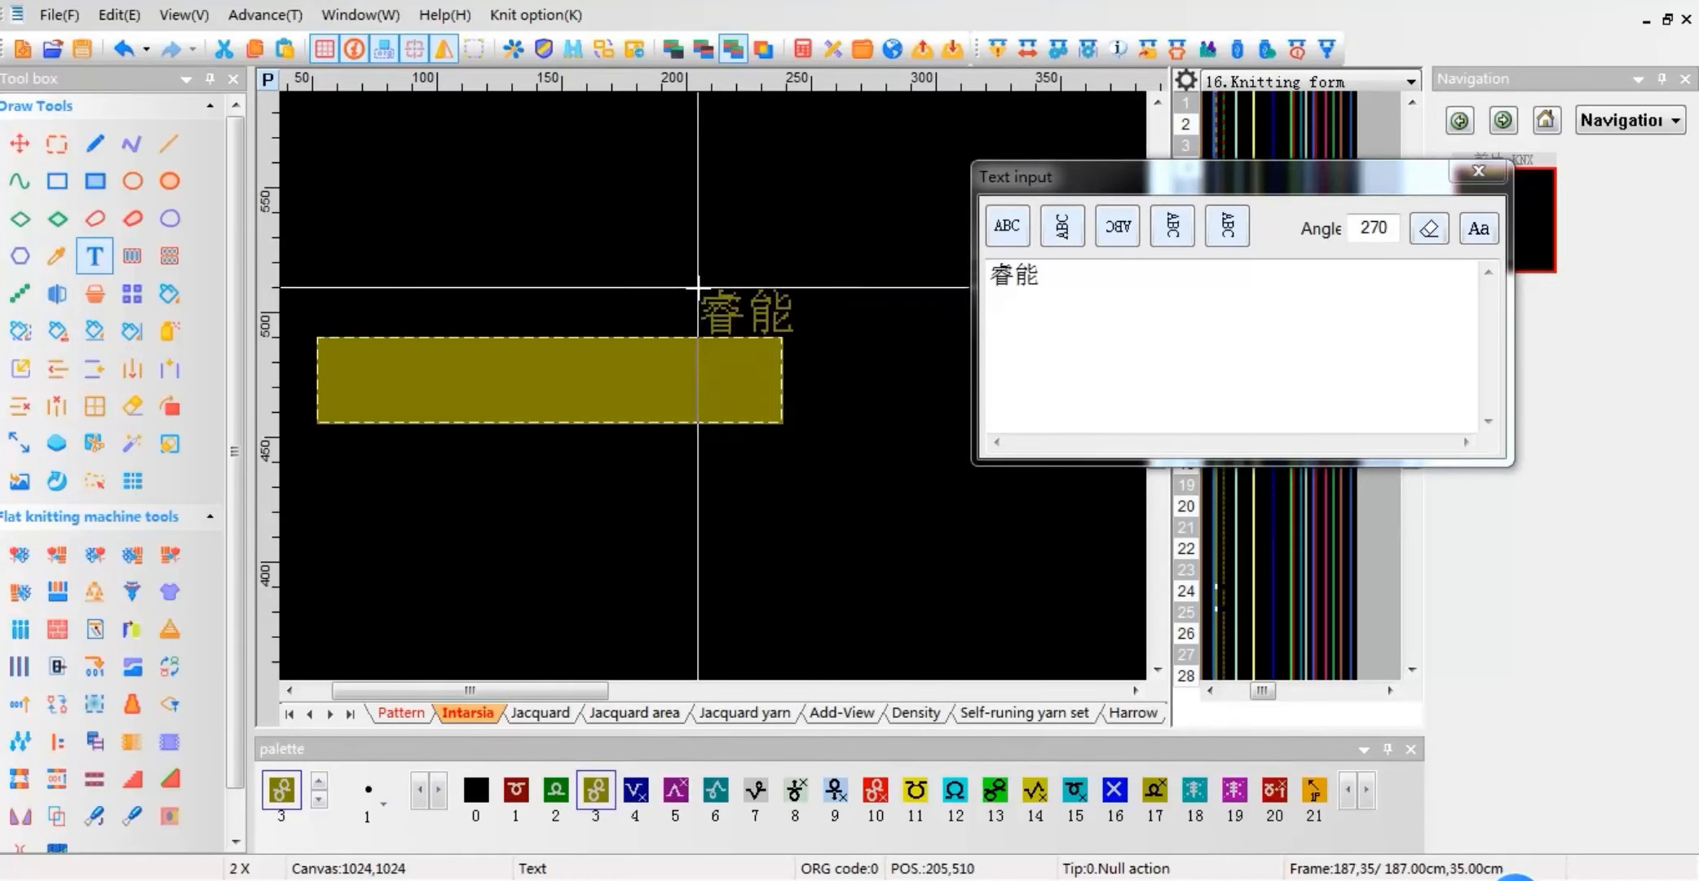
key("2")
left_click(661, 354)
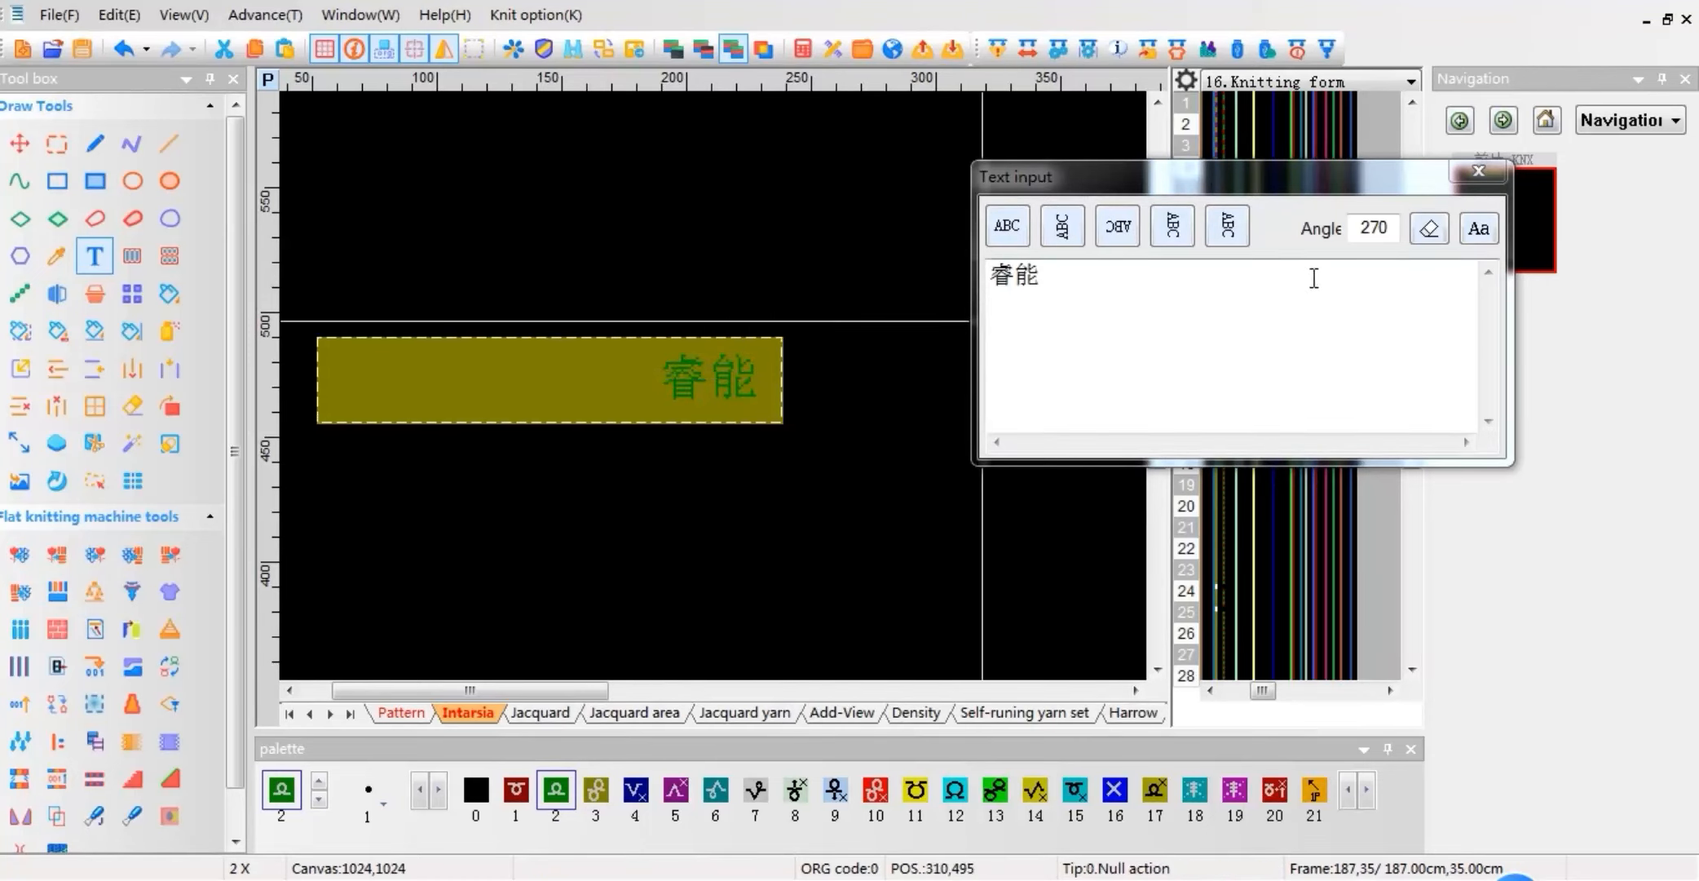
left_click(1464, 174)
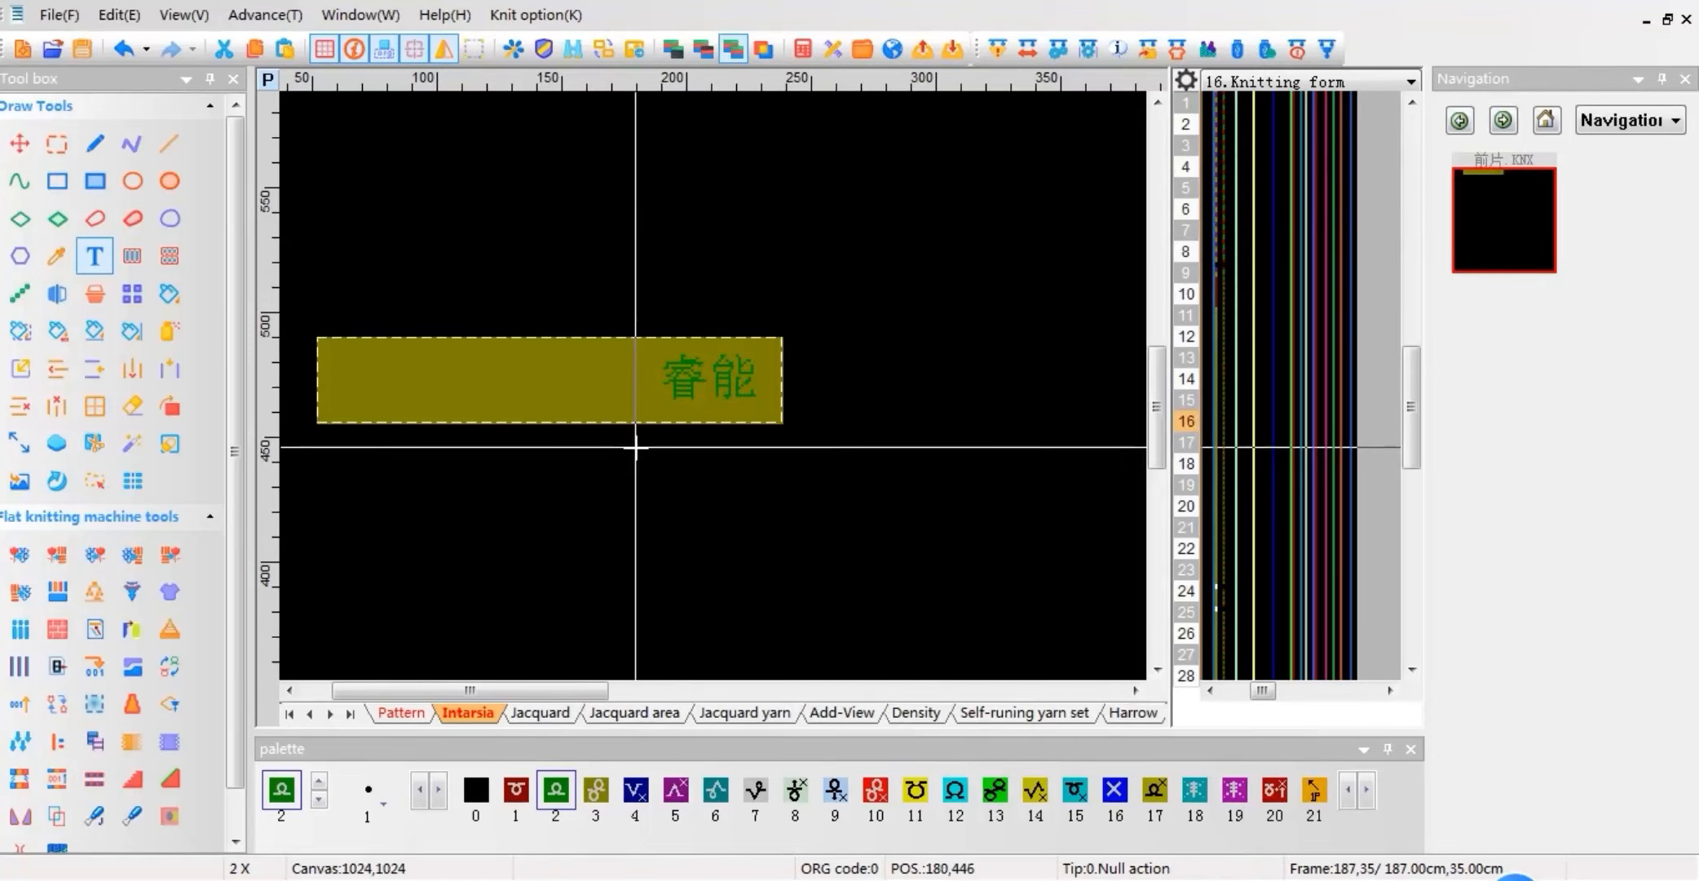
Examine the Jacquard layer and the 2 Jacquard back options available for the knitting form, including 1x1-A.
scroll(436, 466, "down", 1)
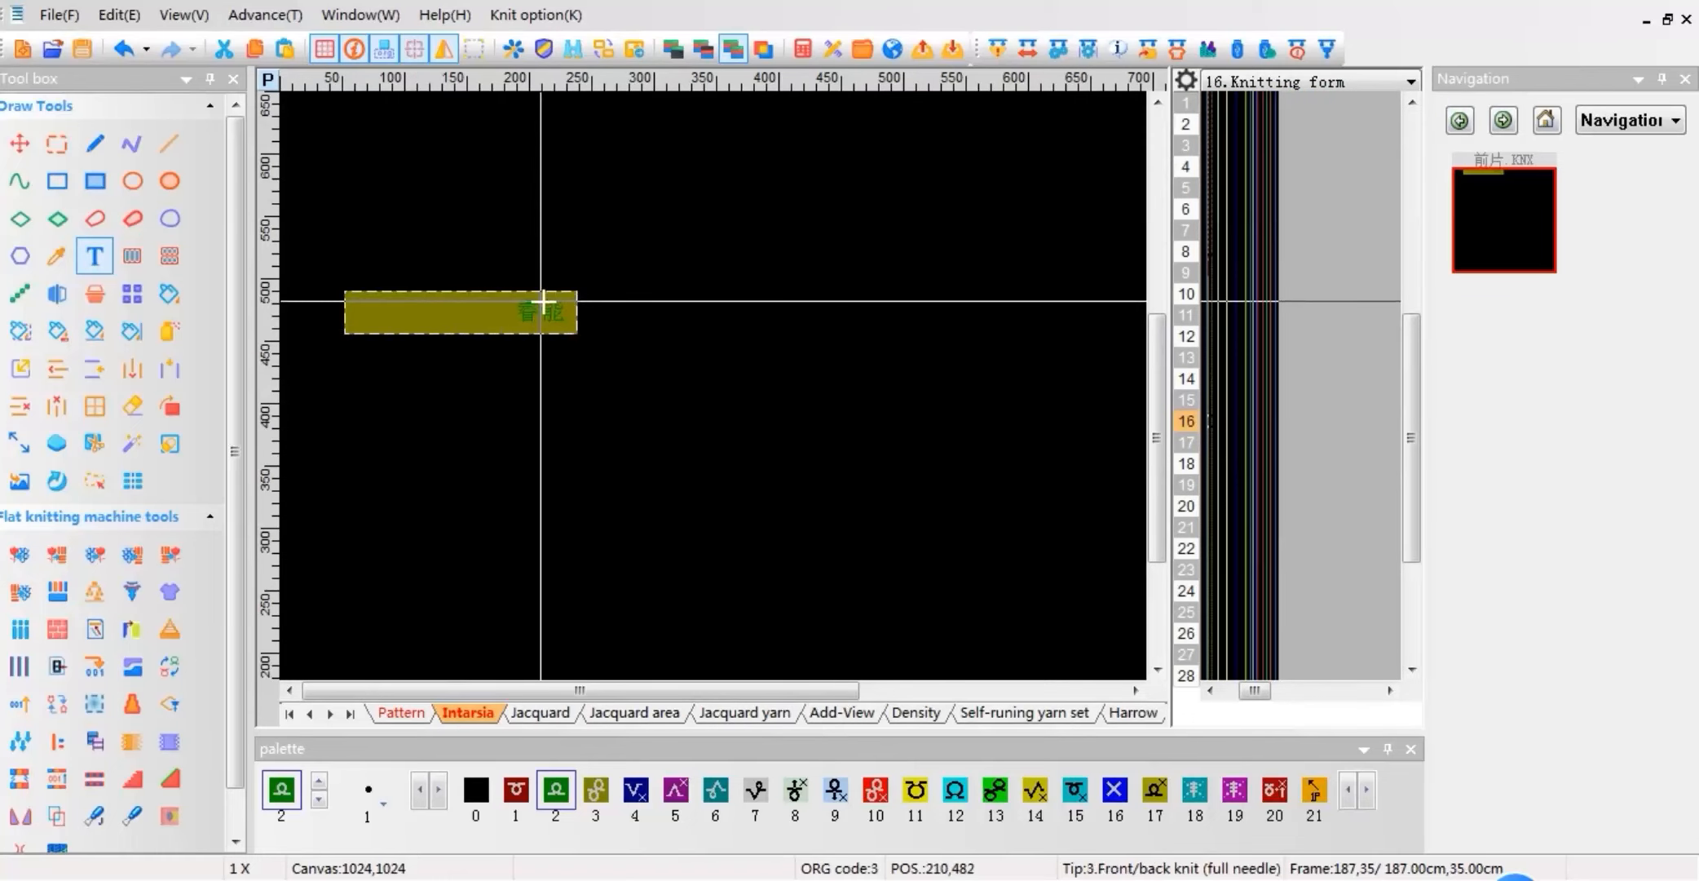
scroll(542, 301, "up", 5)
scroll(713, 448, "up", 2)
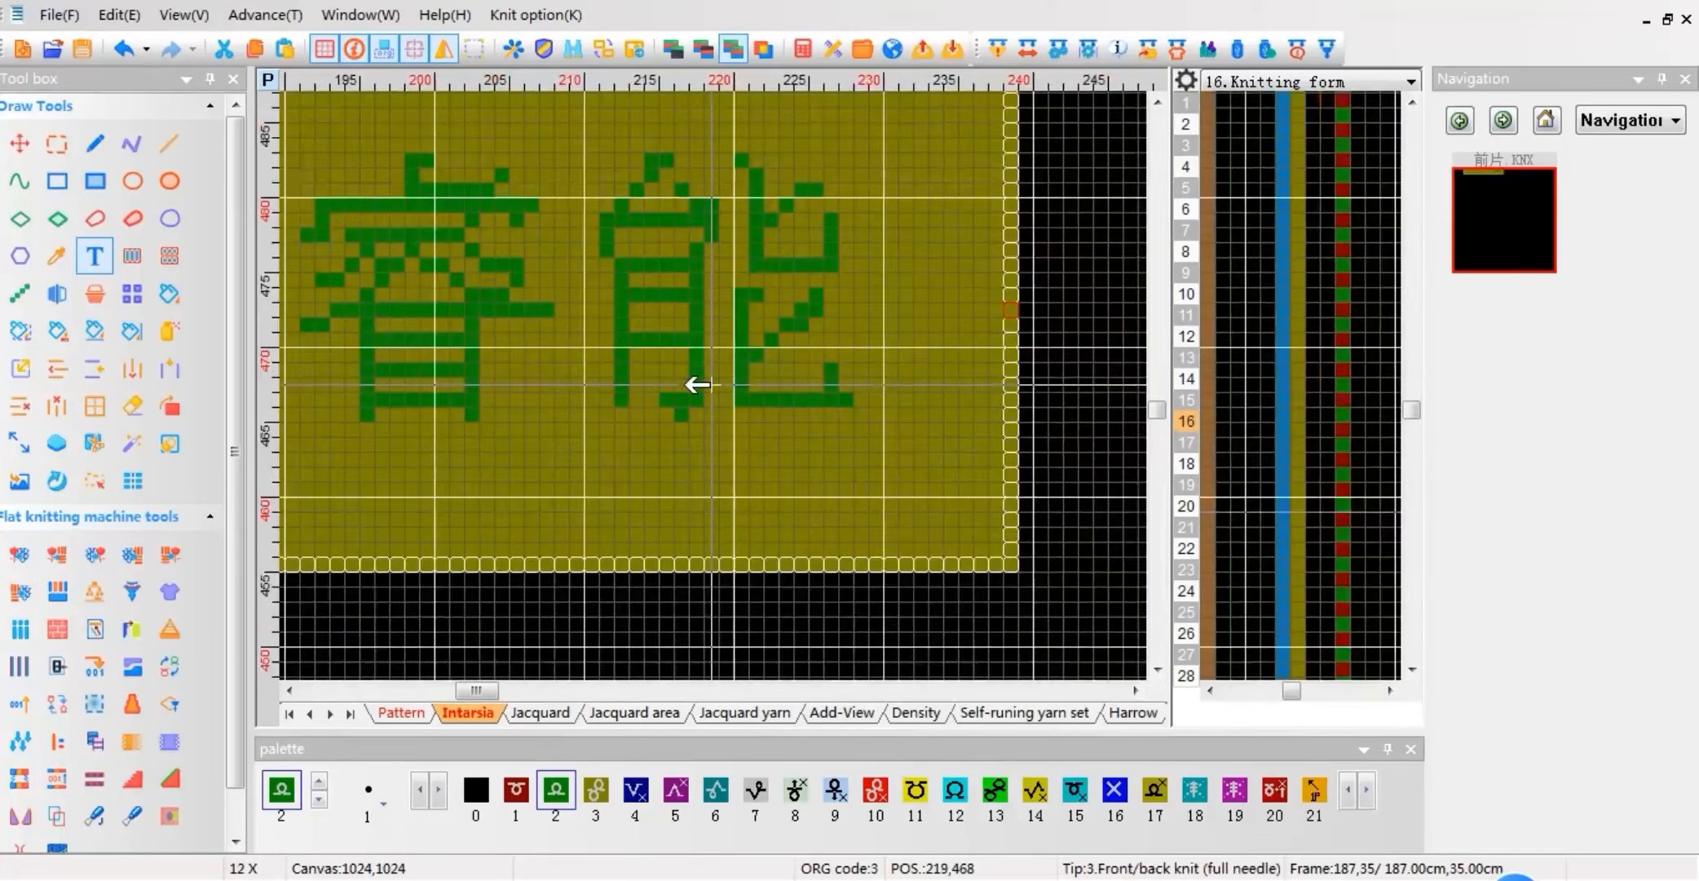
left_click(552, 707)
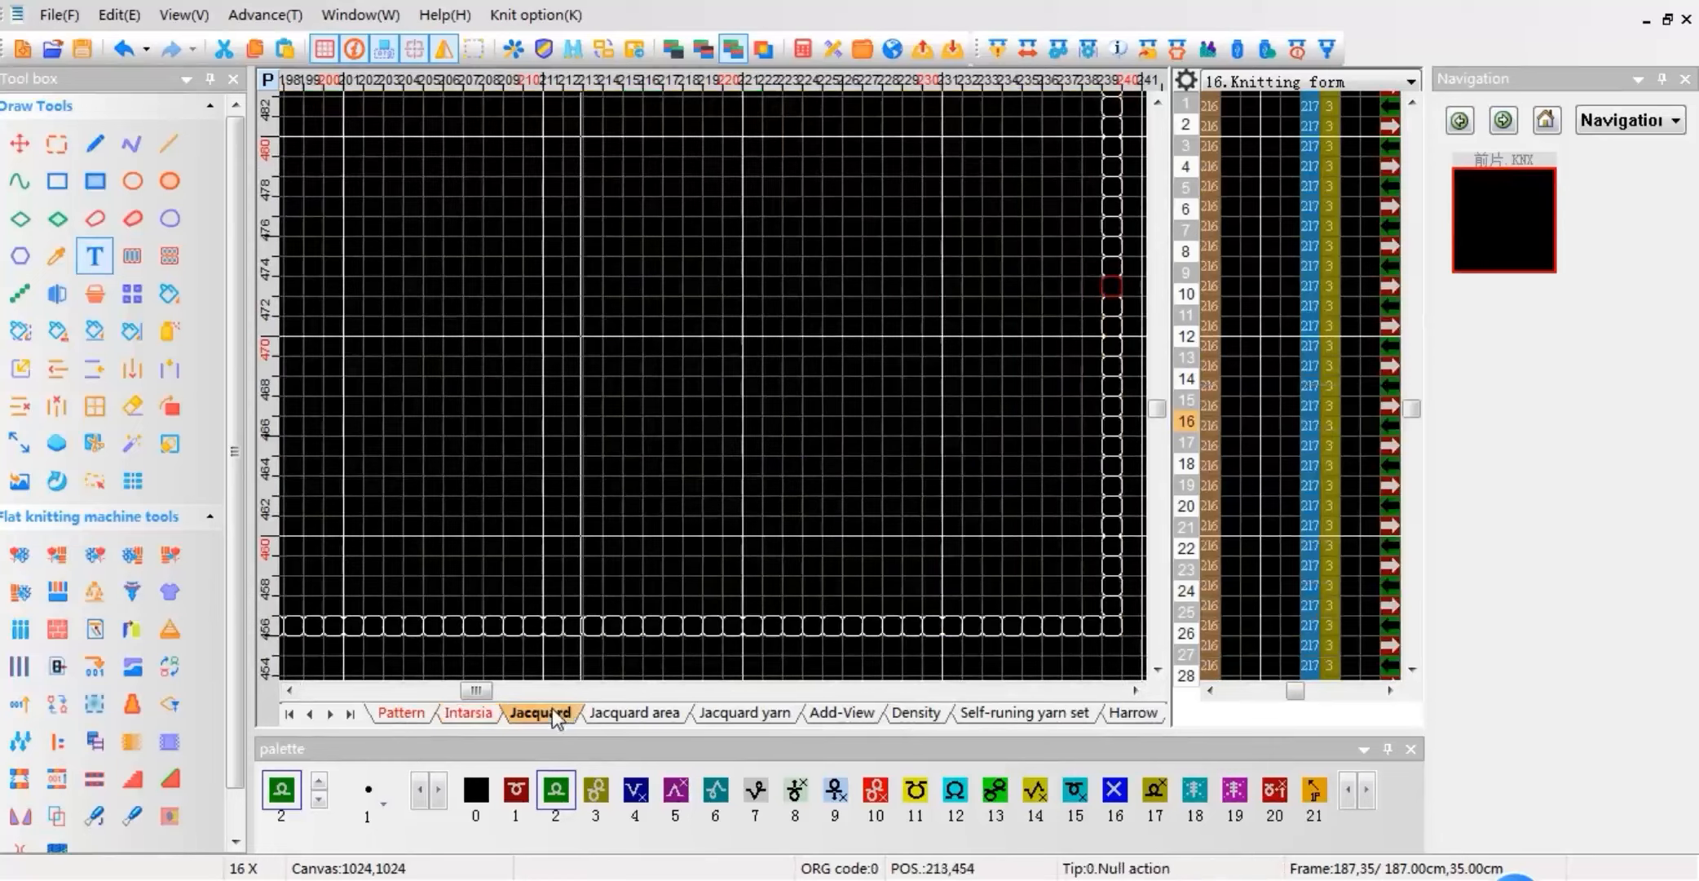
scroll(626, 360, "down", 5)
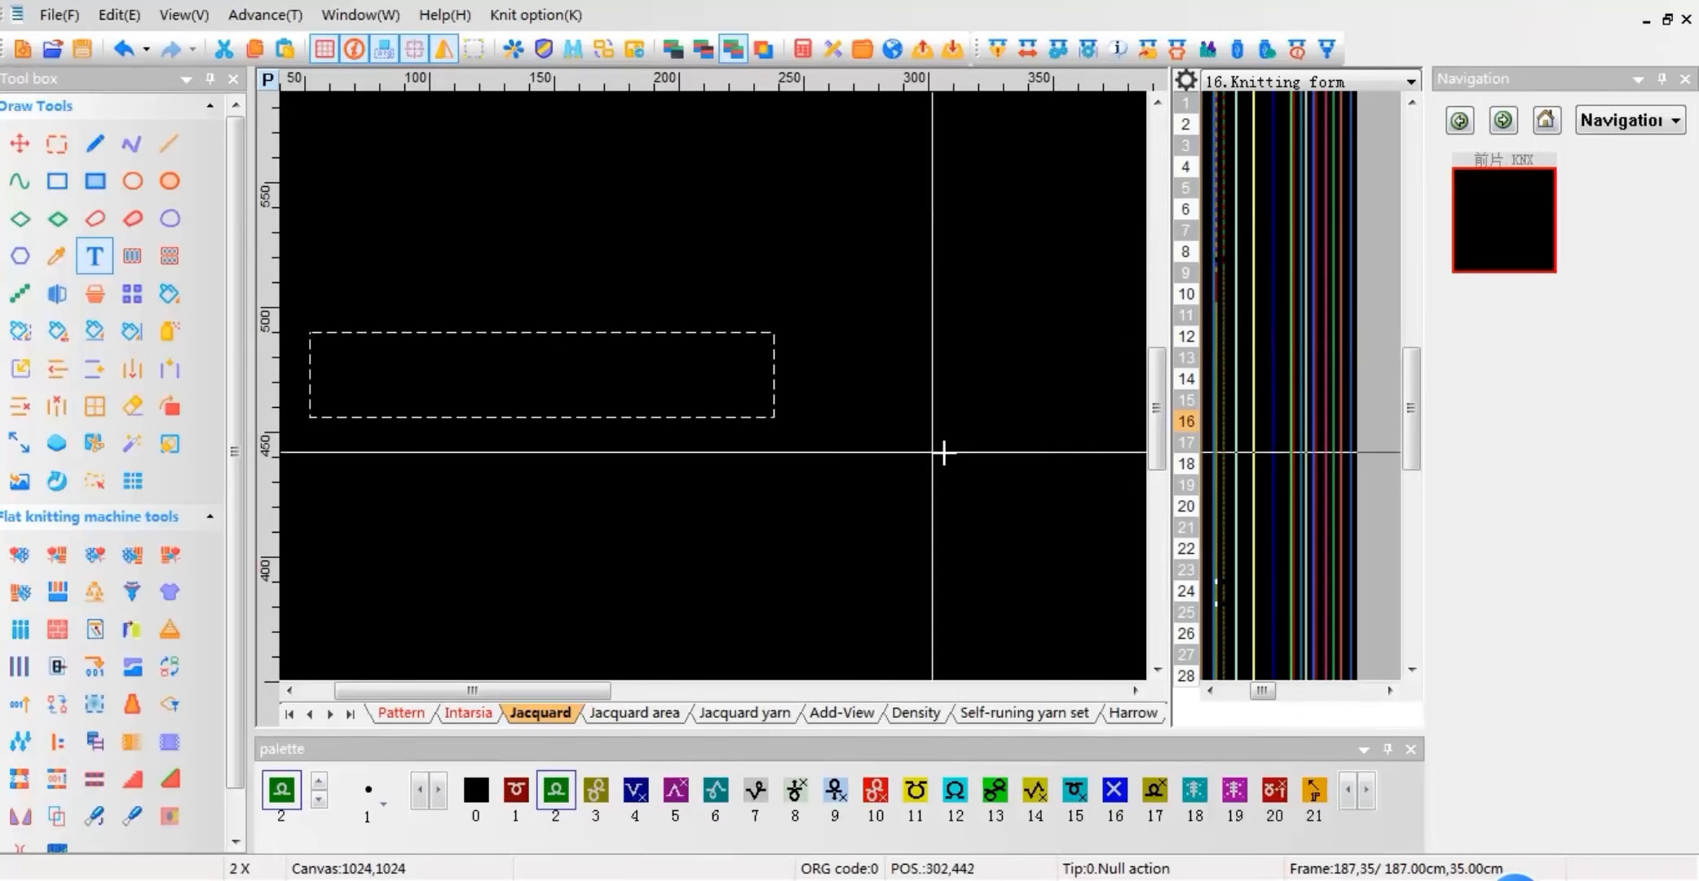
scroll(745, 425, "up", 6)
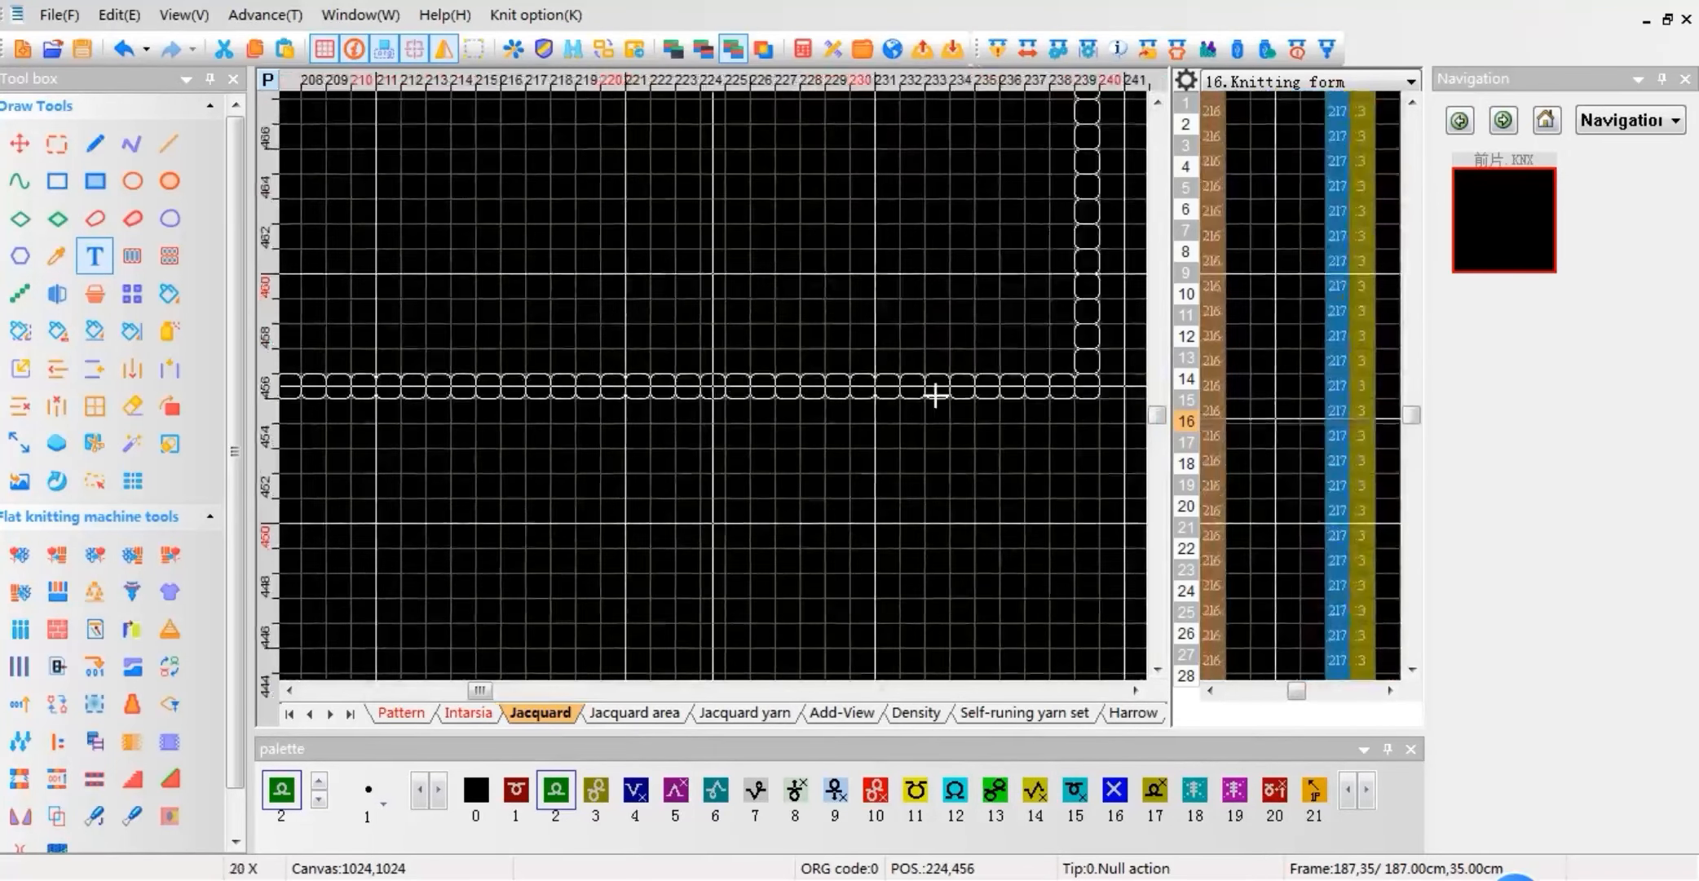
right_click(1229, 347)
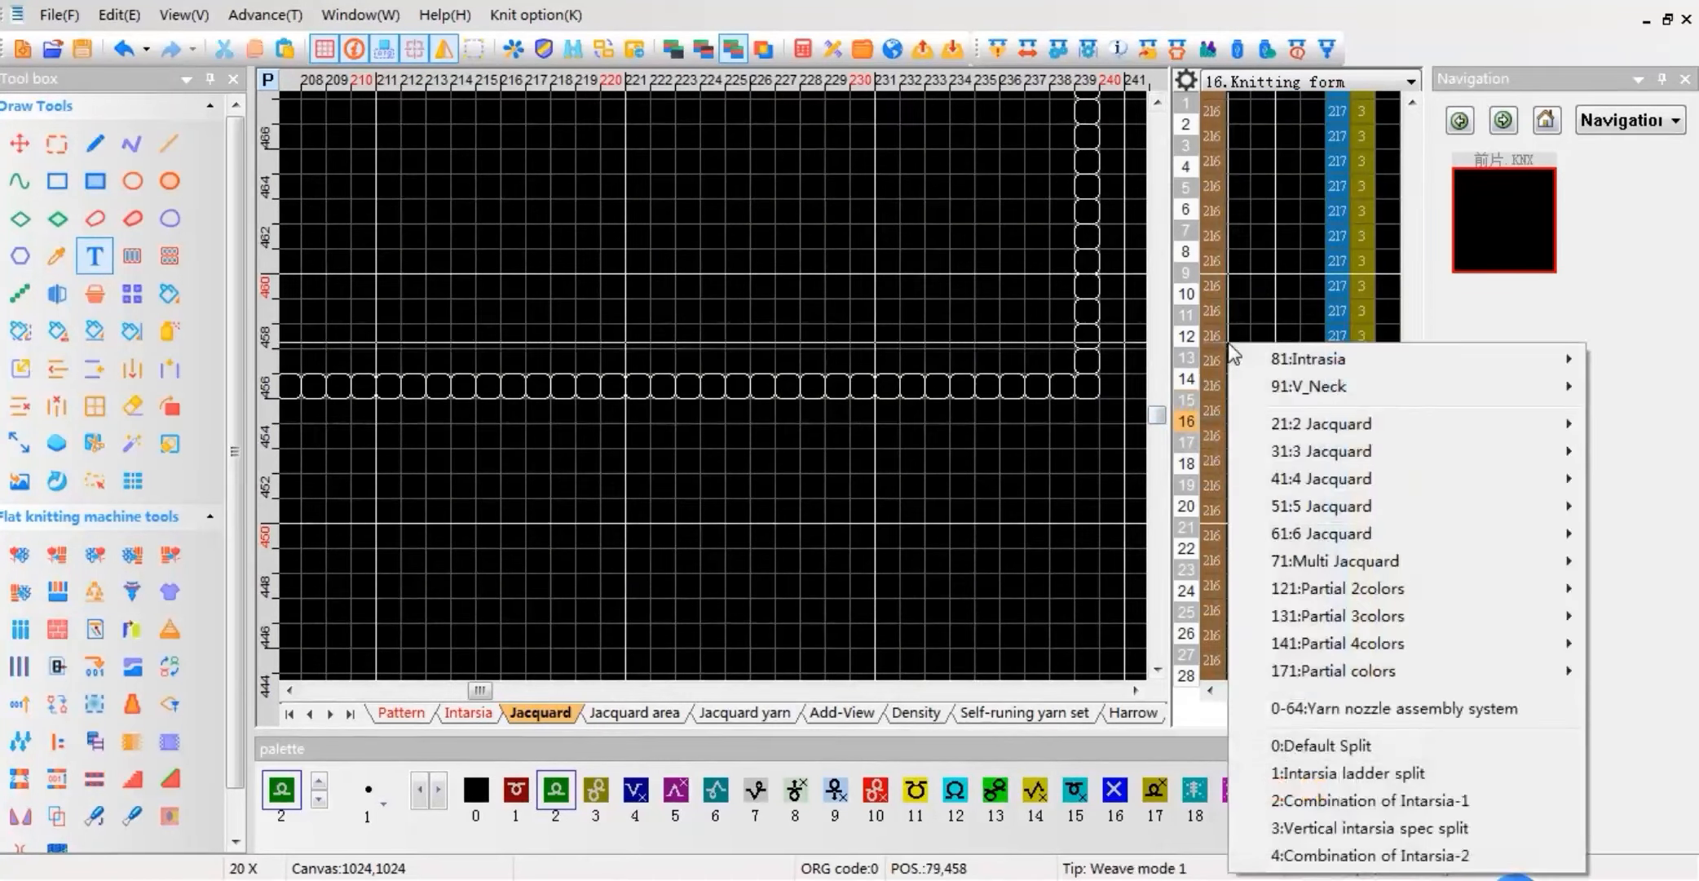
mouse_move(1293, 428)
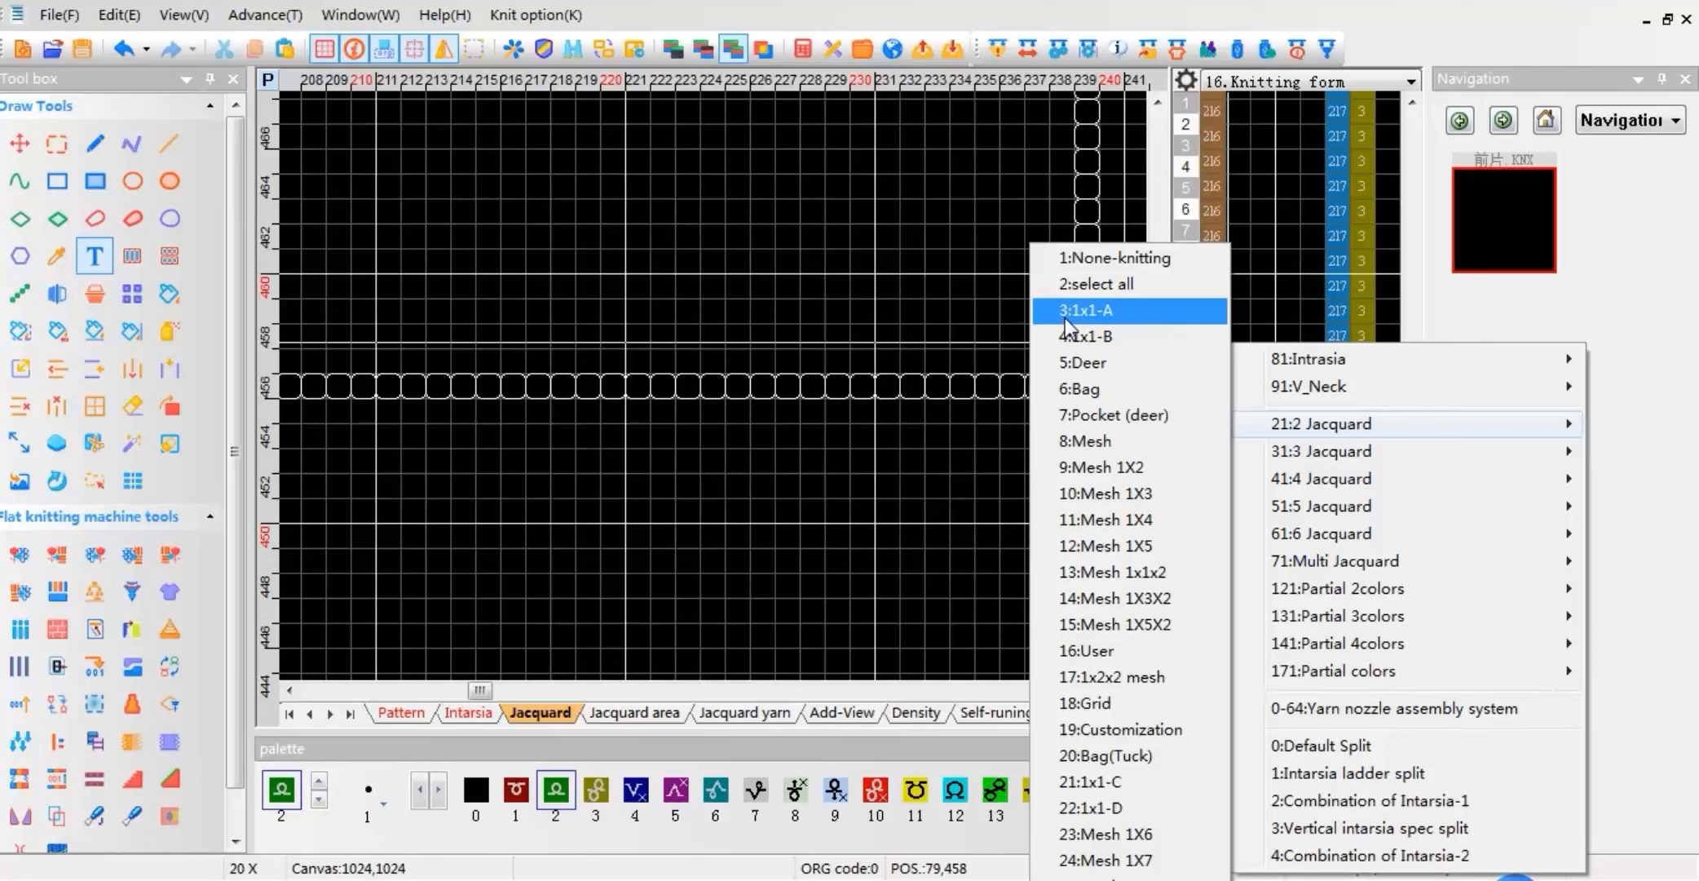
left_click(467, 712)
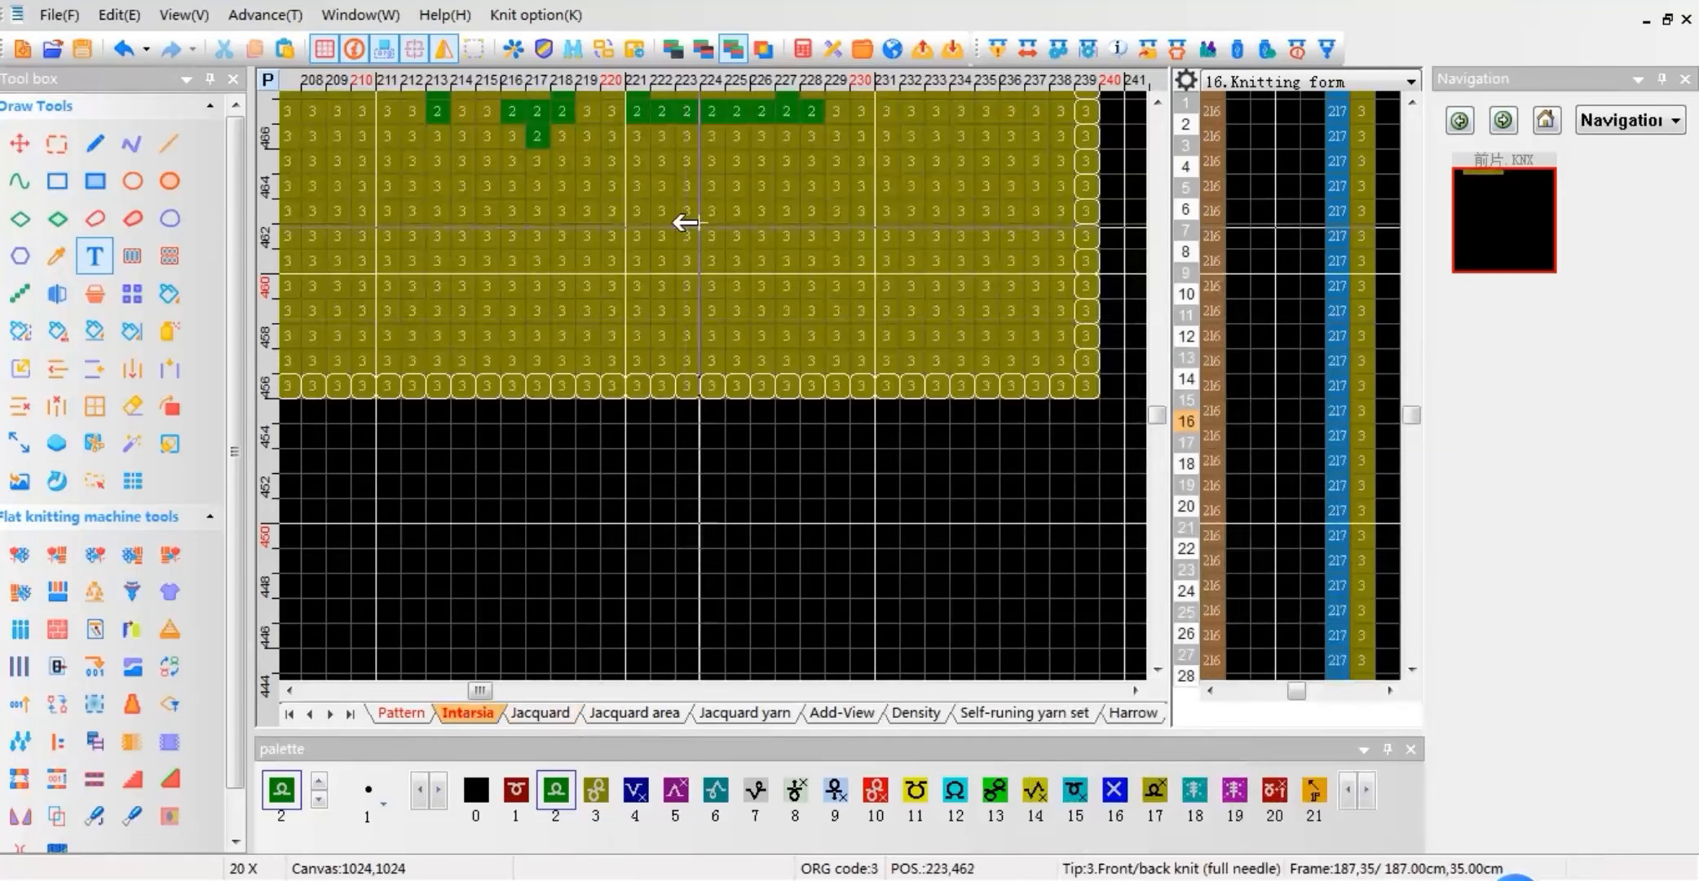
Select a 59 × 35 area around the 睿能 text and fill that area with colour 3 on the Jacquard layer.
scroll(687, 330, "down", 3)
key("a")
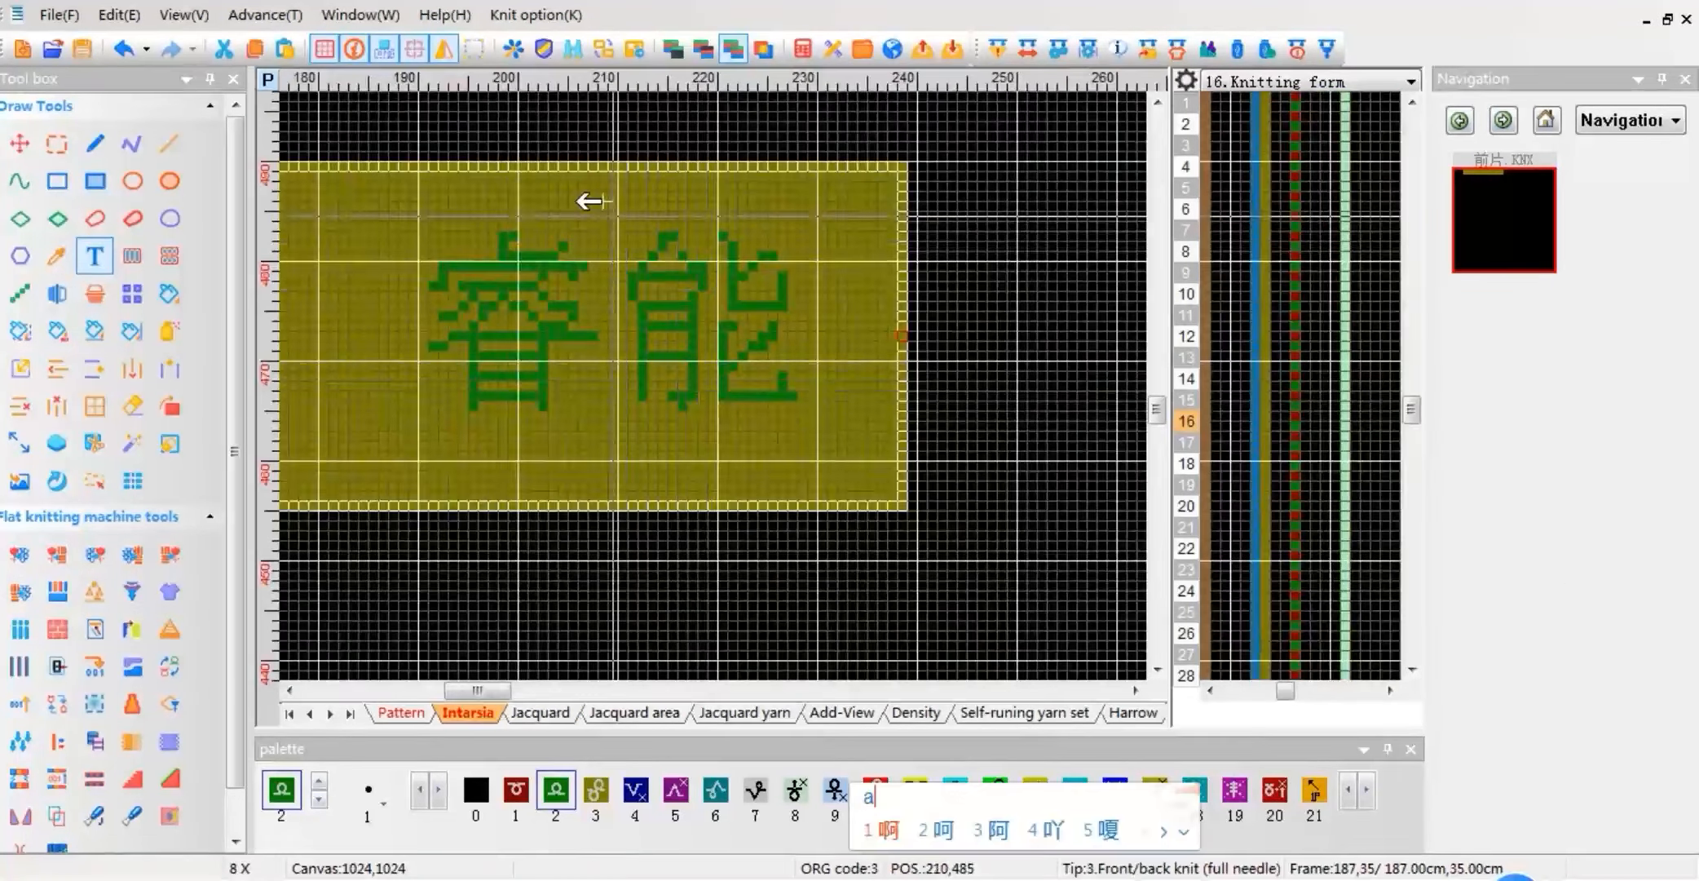
key("shift")
key("a")
left_click_drag(329, 163, 920, 500)
right_click(775, 424)
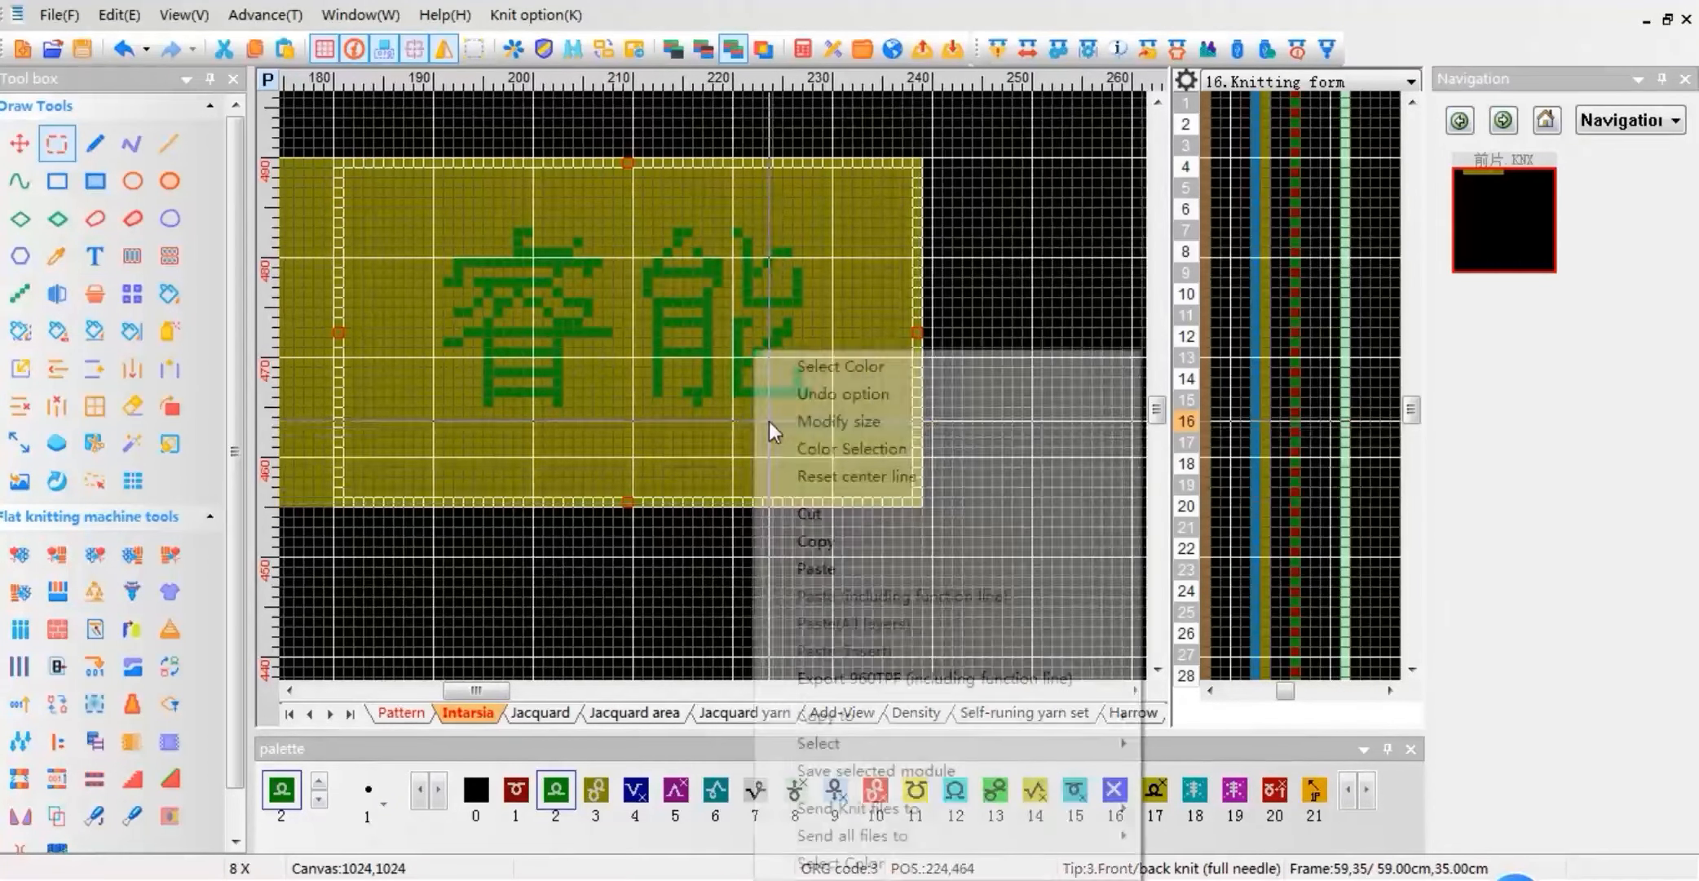
left_click(540, 712)
left_click(168, 294)
key("3")
left_click(703, 295)
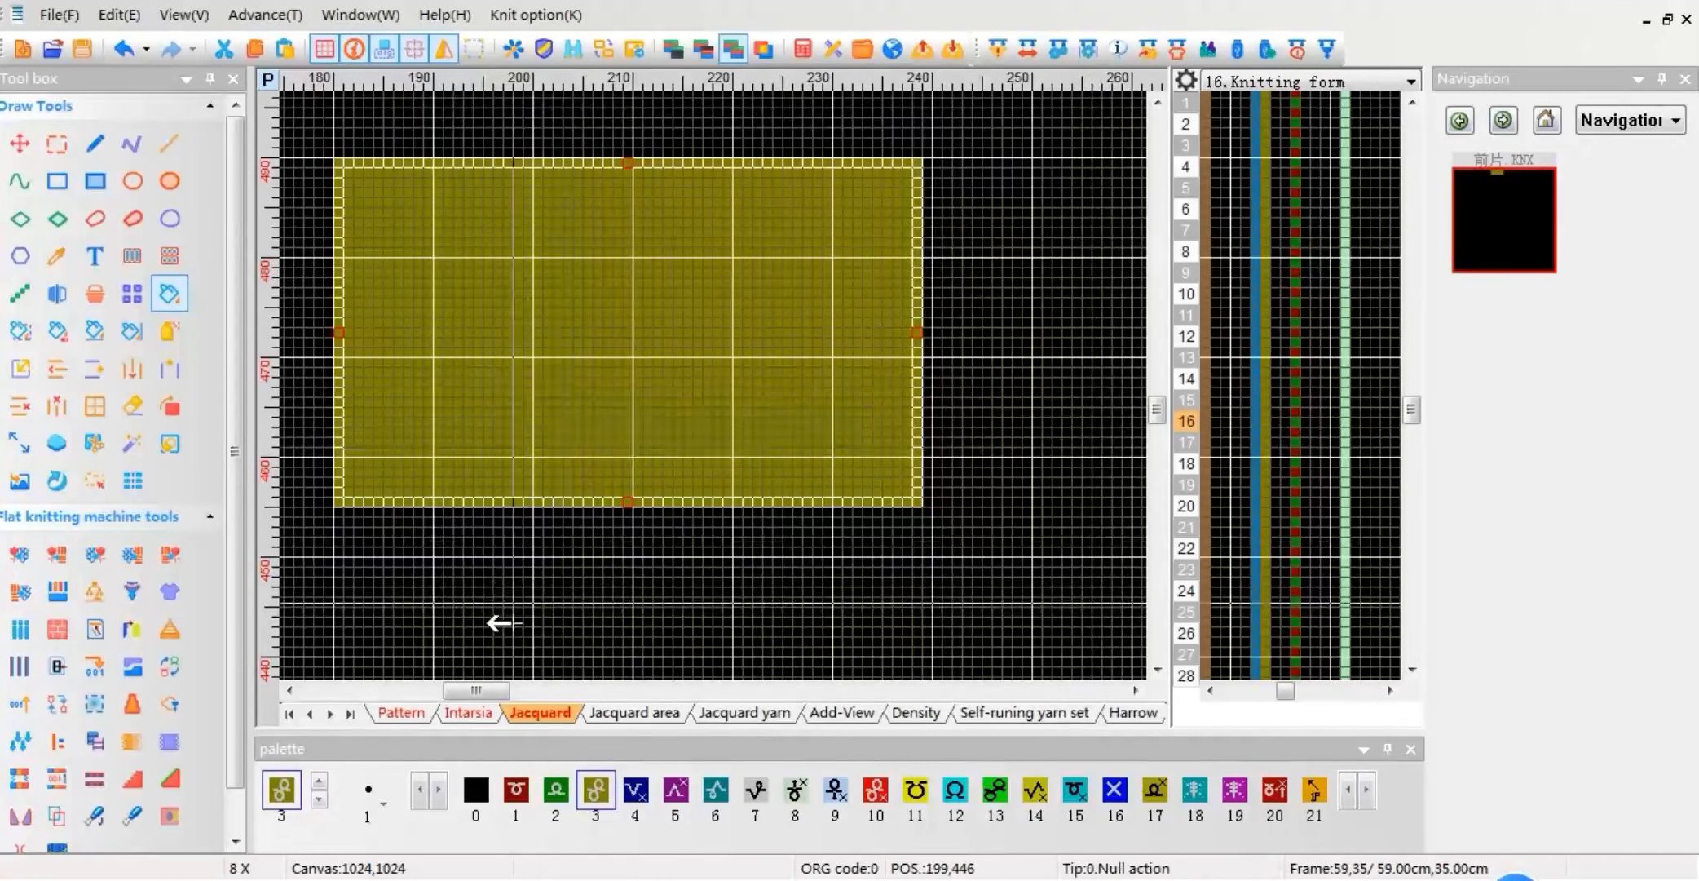
Clear the area selection on the Intarsia layer and assign 121:Partial 2colors with 1x1-A to knitting form row 456.
scroll(725, 386, "up", 1)
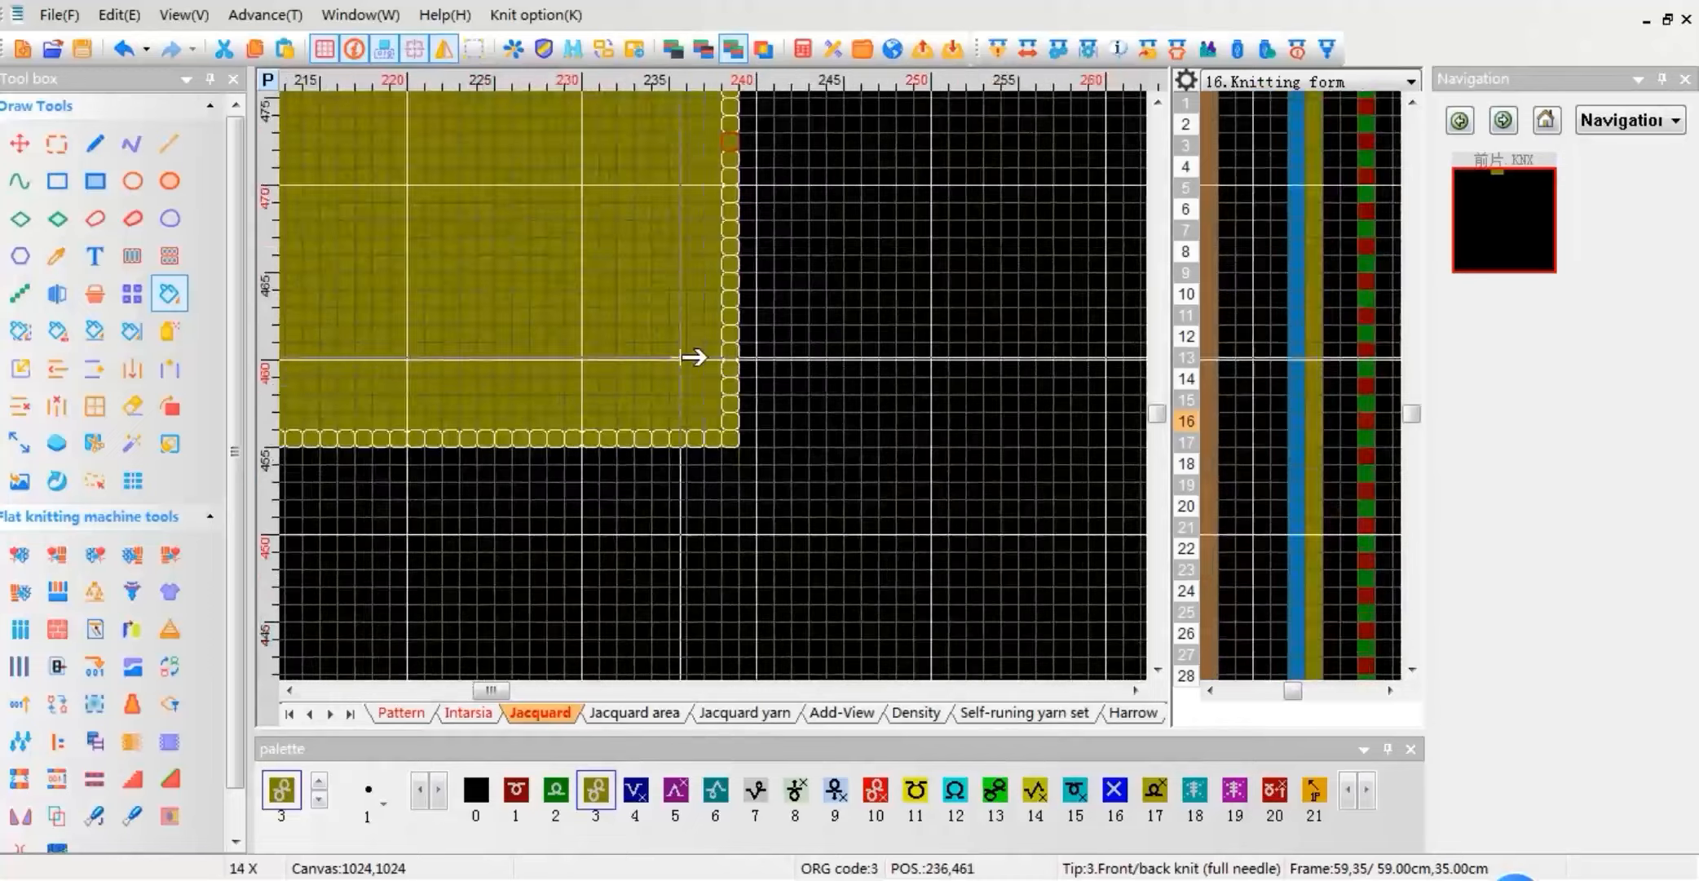
scroll(694, 371, "up", 3)
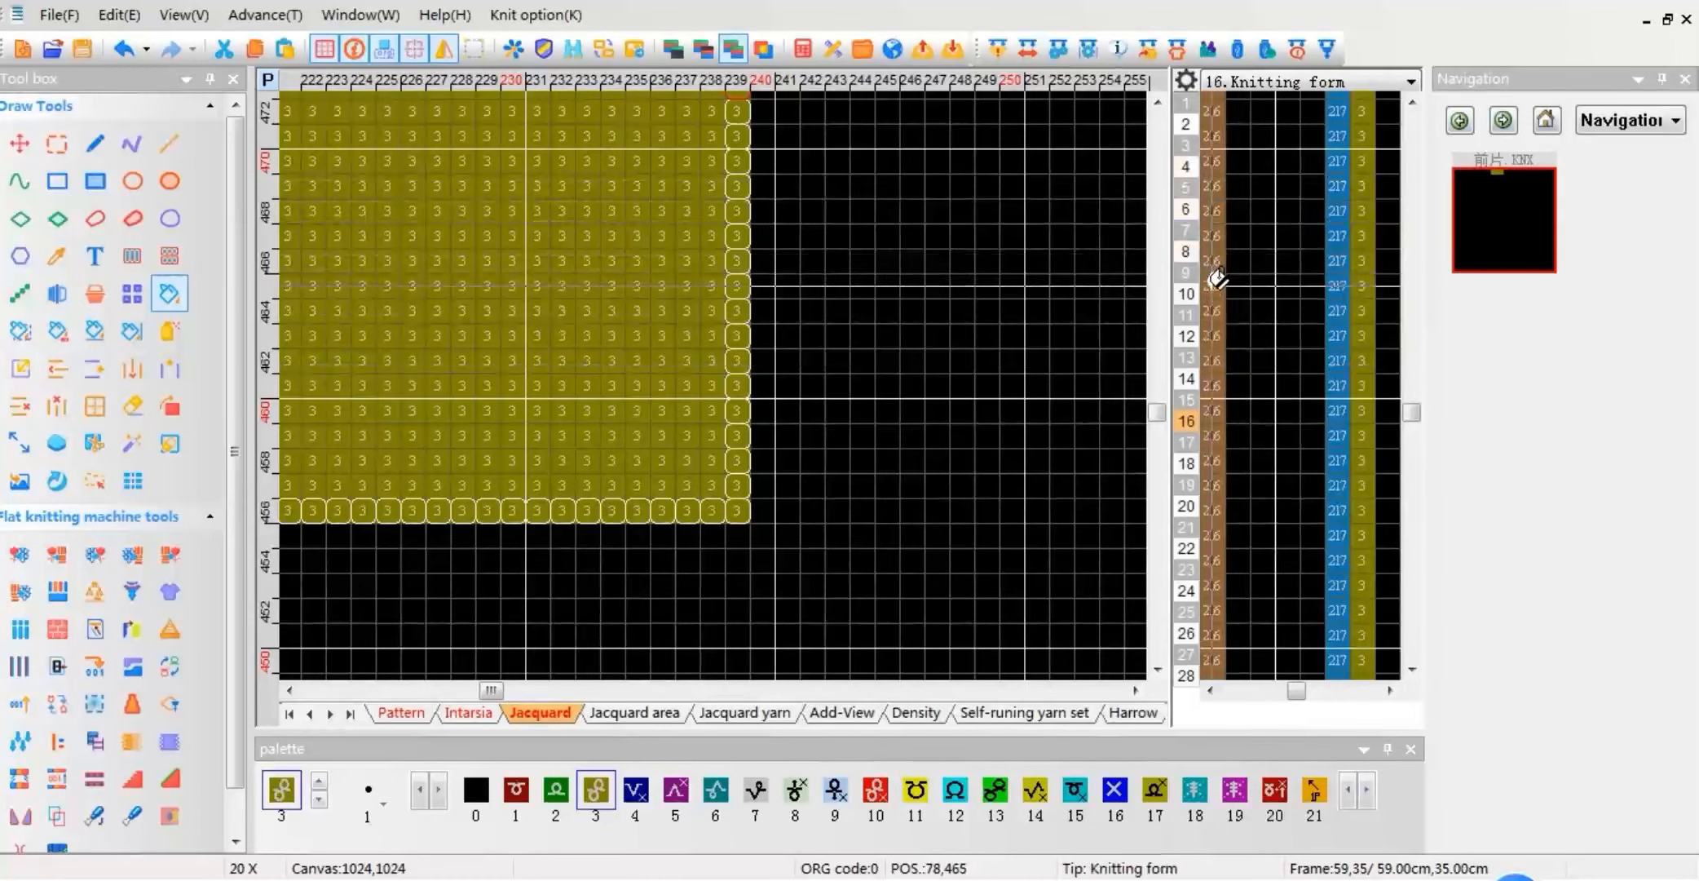
left_click_drag(587, 312, 814, 379)
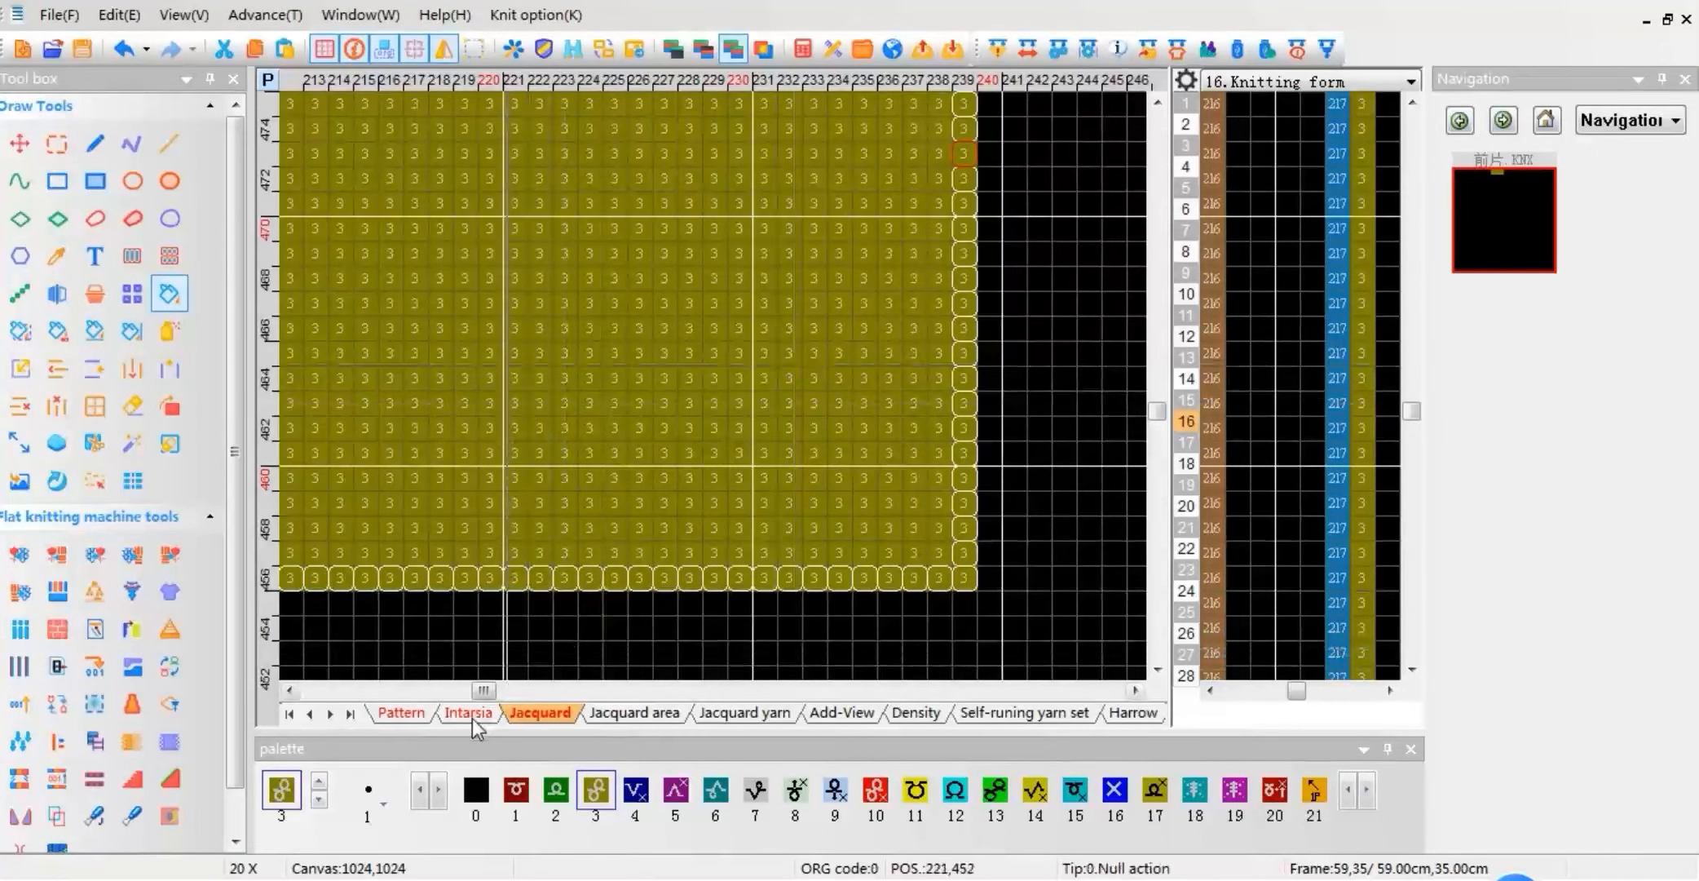
left_click(470, 713)
scroll(694, 383, "down", 4)
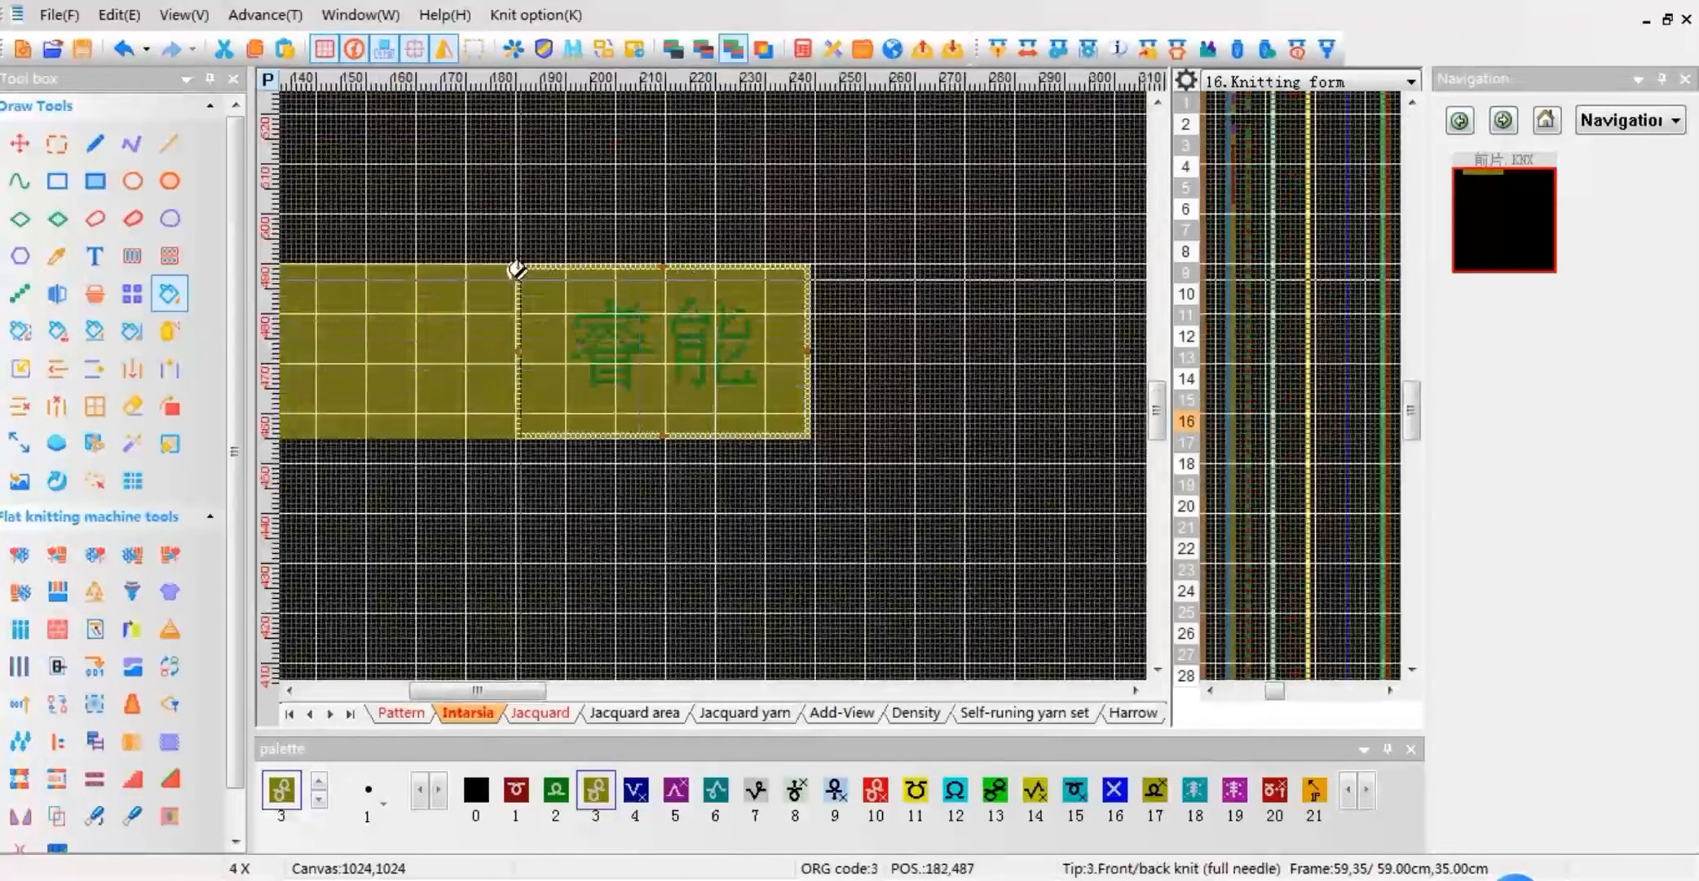
key("Escape")
scroll(814, 419, "up", 5)
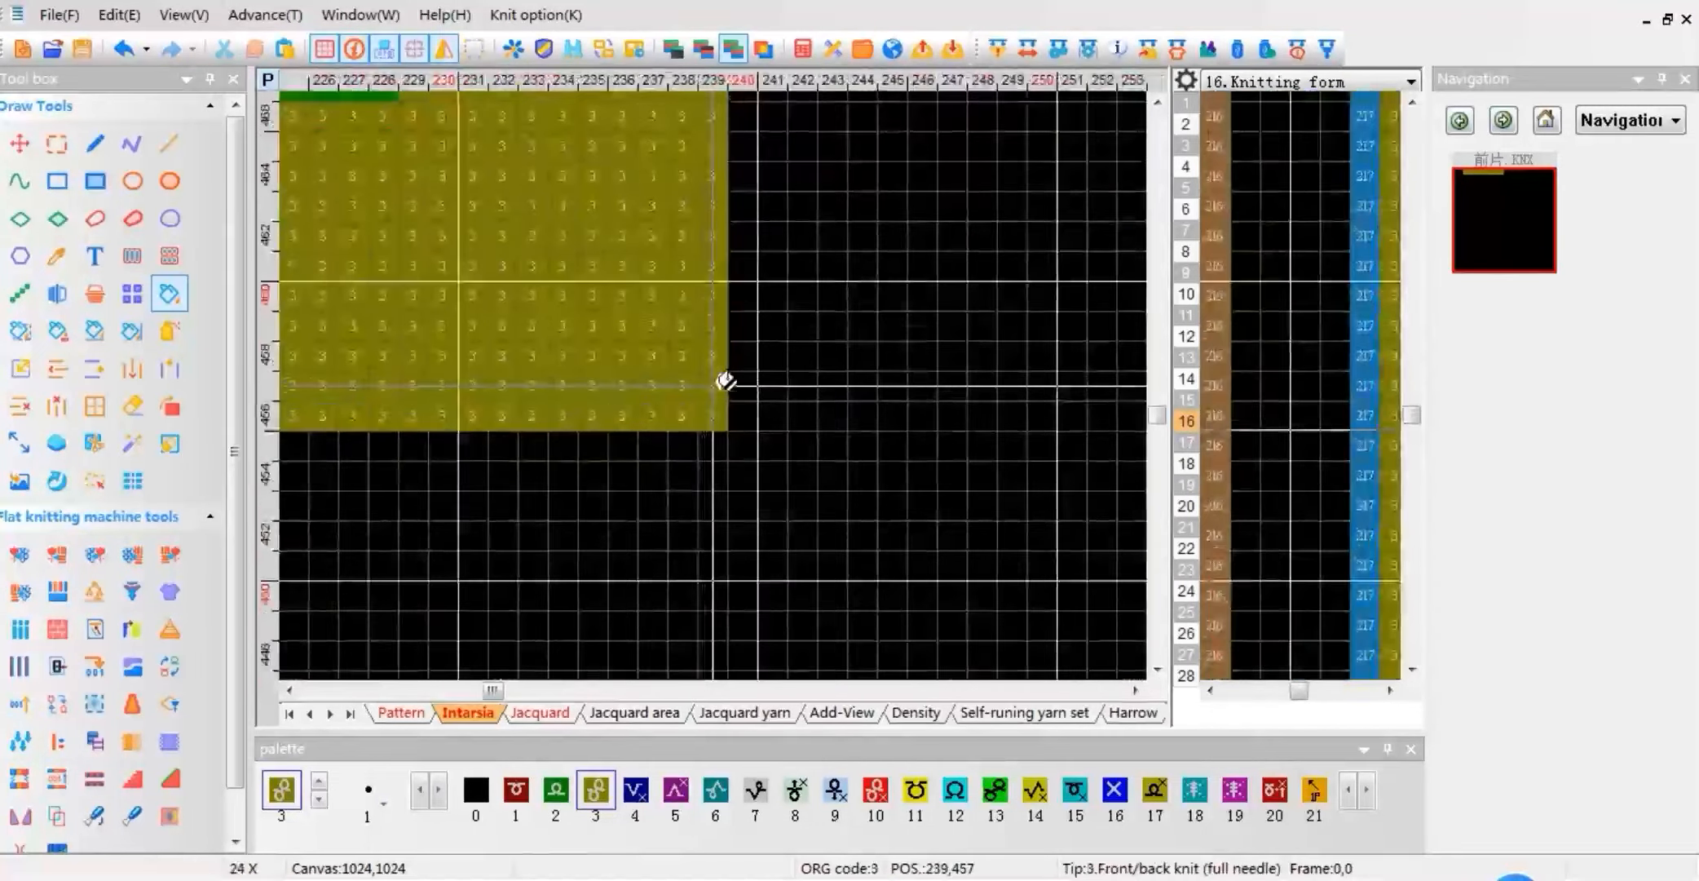
right_click(1249, 419)
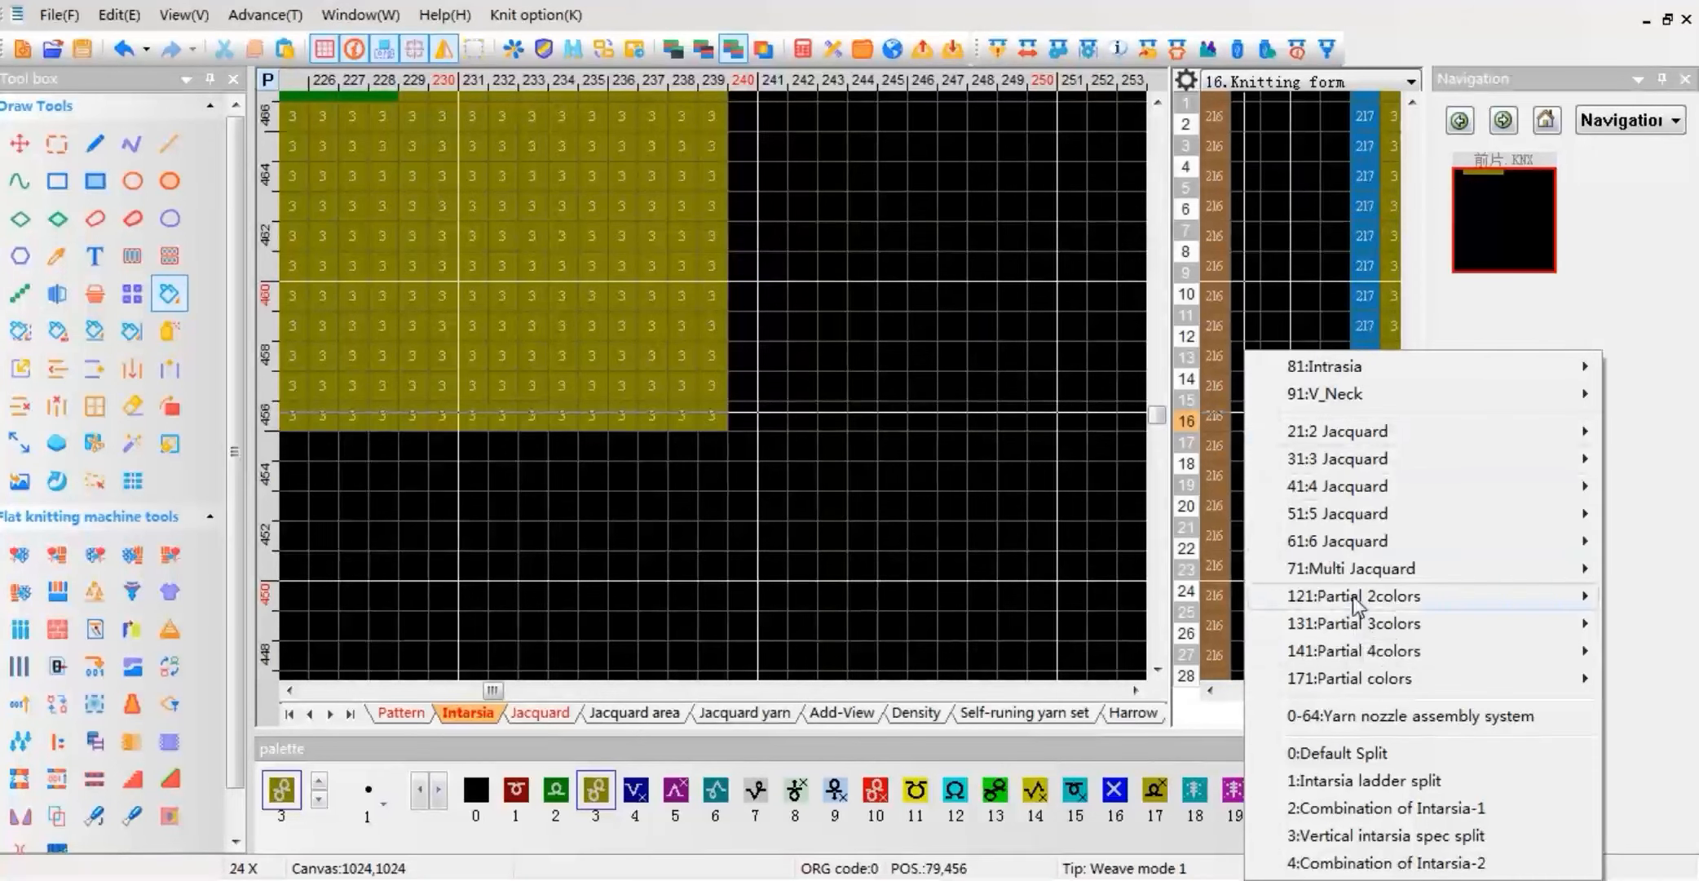
mouse_move(1347, 680)
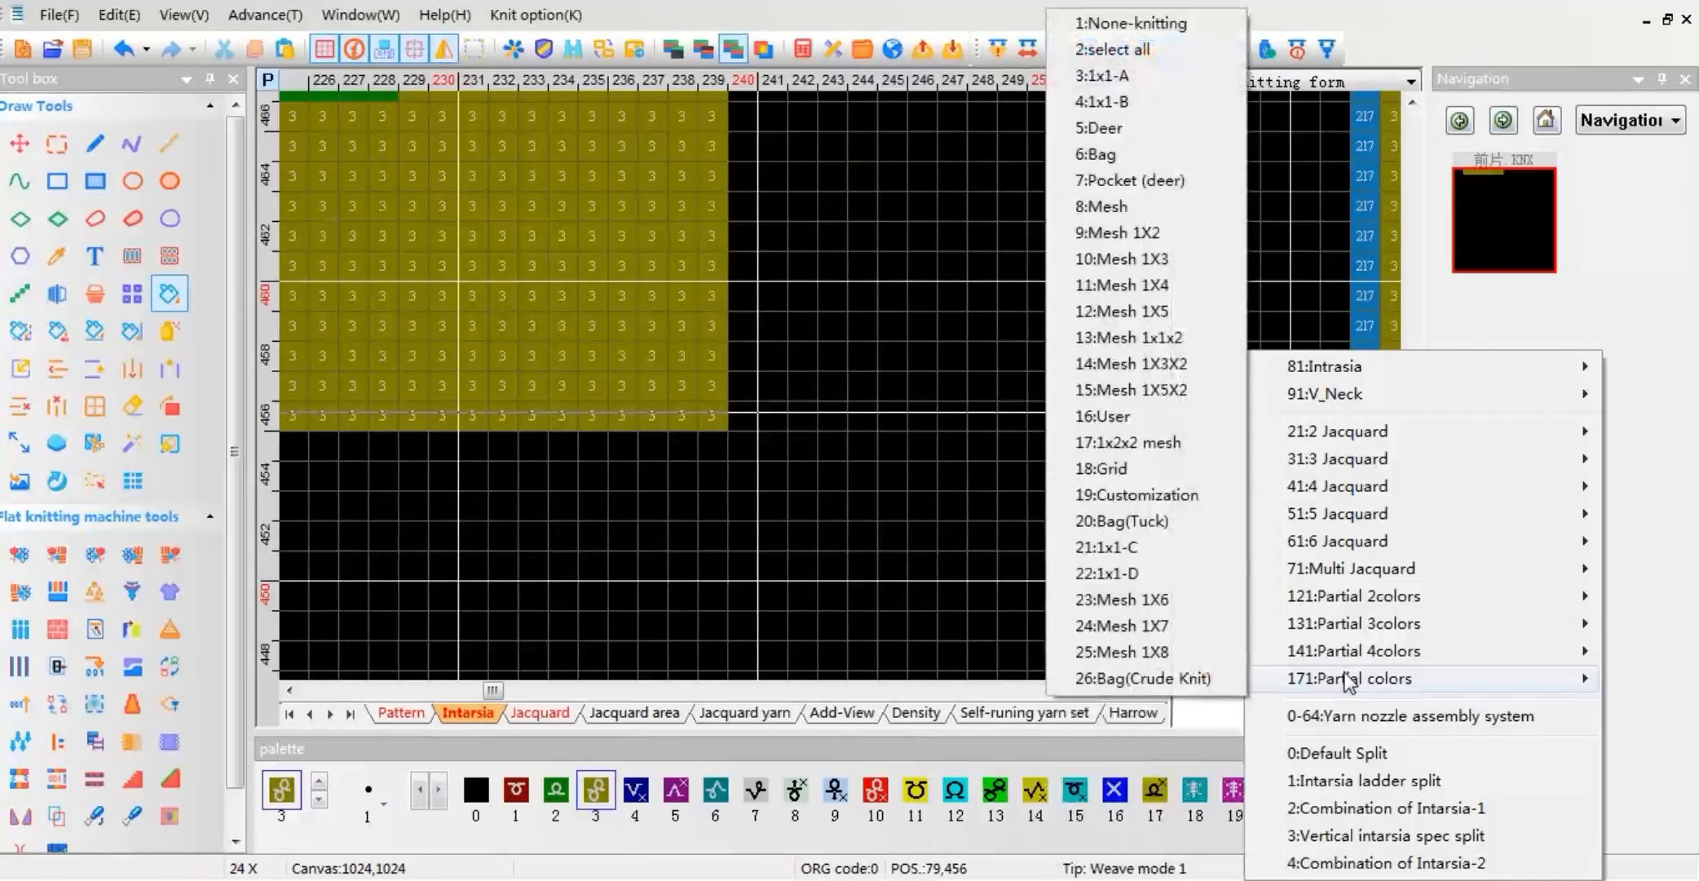
mouse_move(1341, 595)
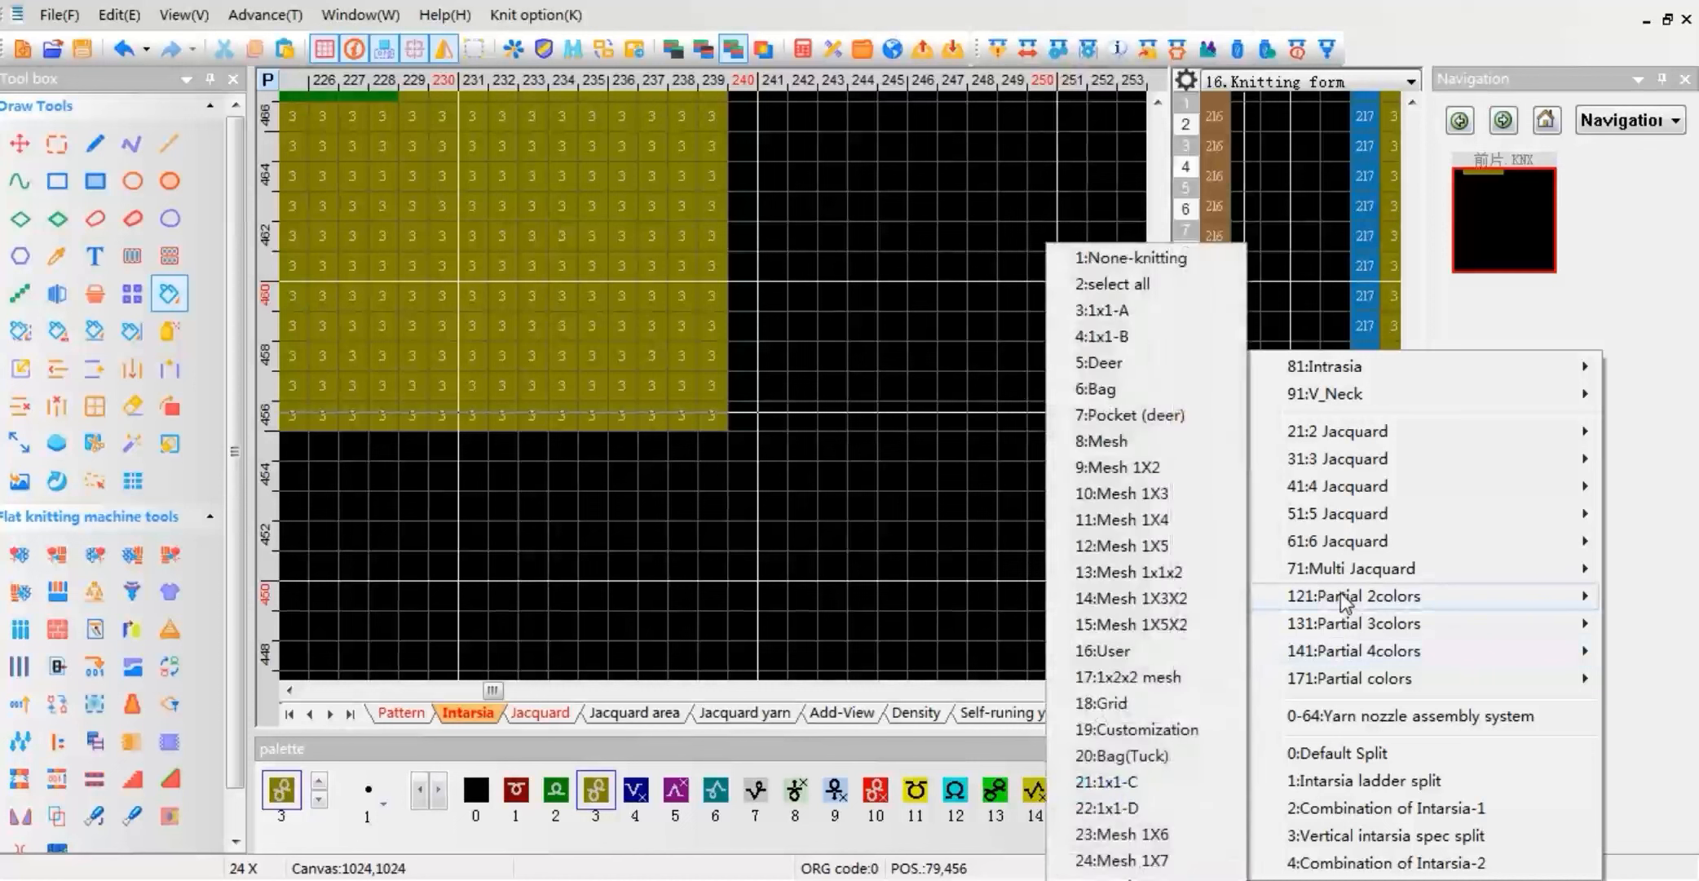
left_click(1130, 310)
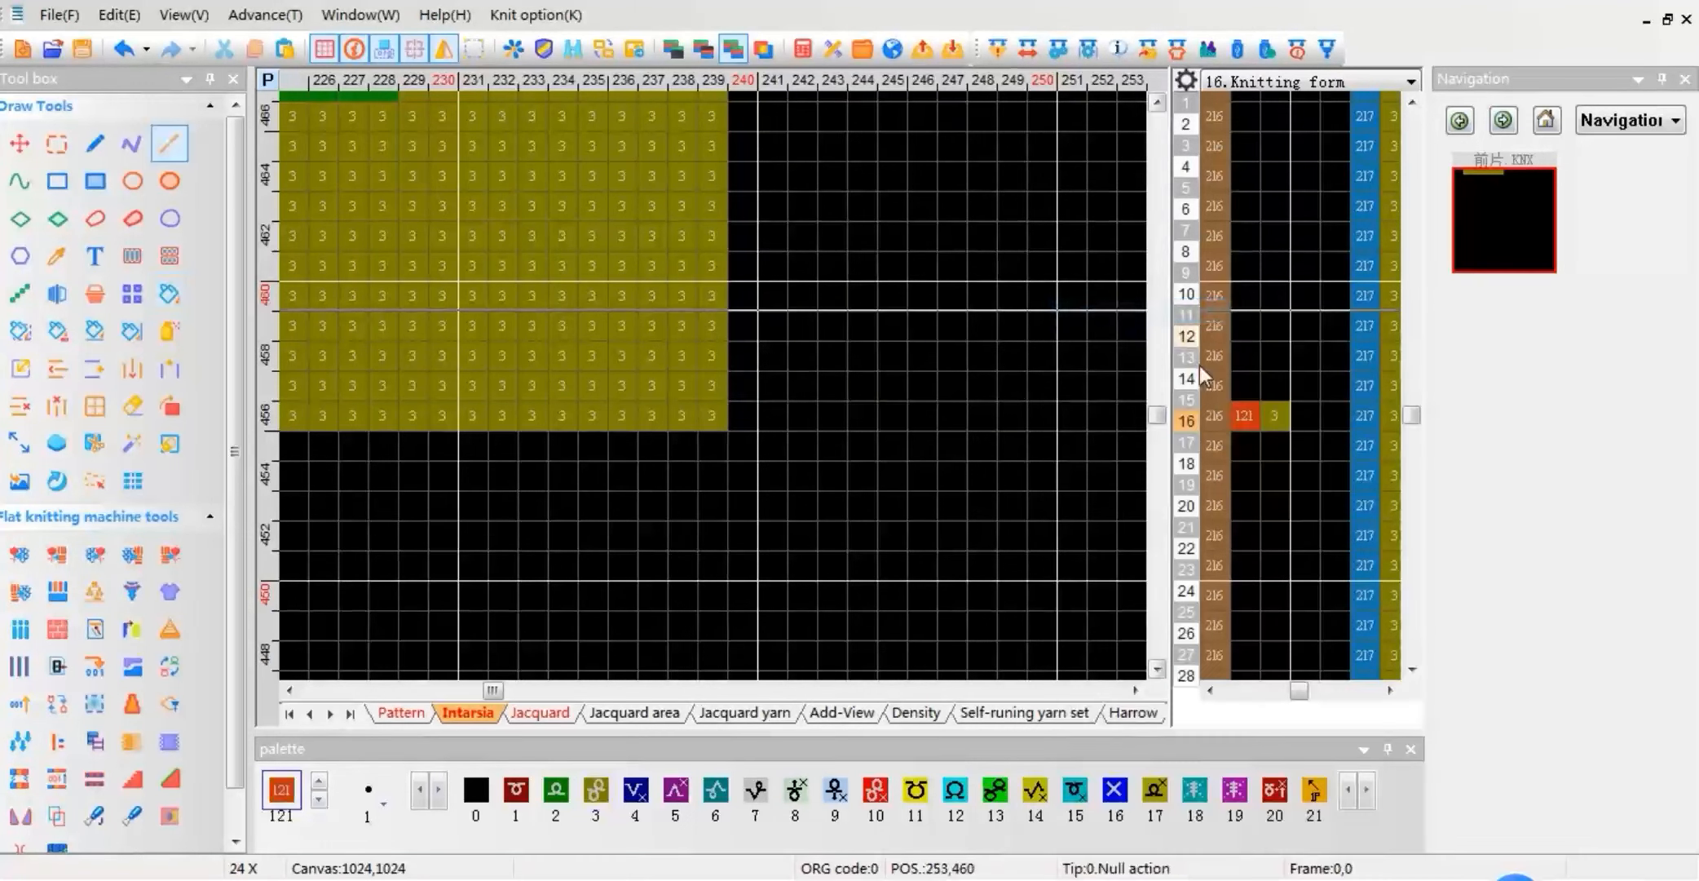
Set the yarn nozzle assembly system value to 1 beside the partial two-colour entry in row 456.
right_click(1302, 414)
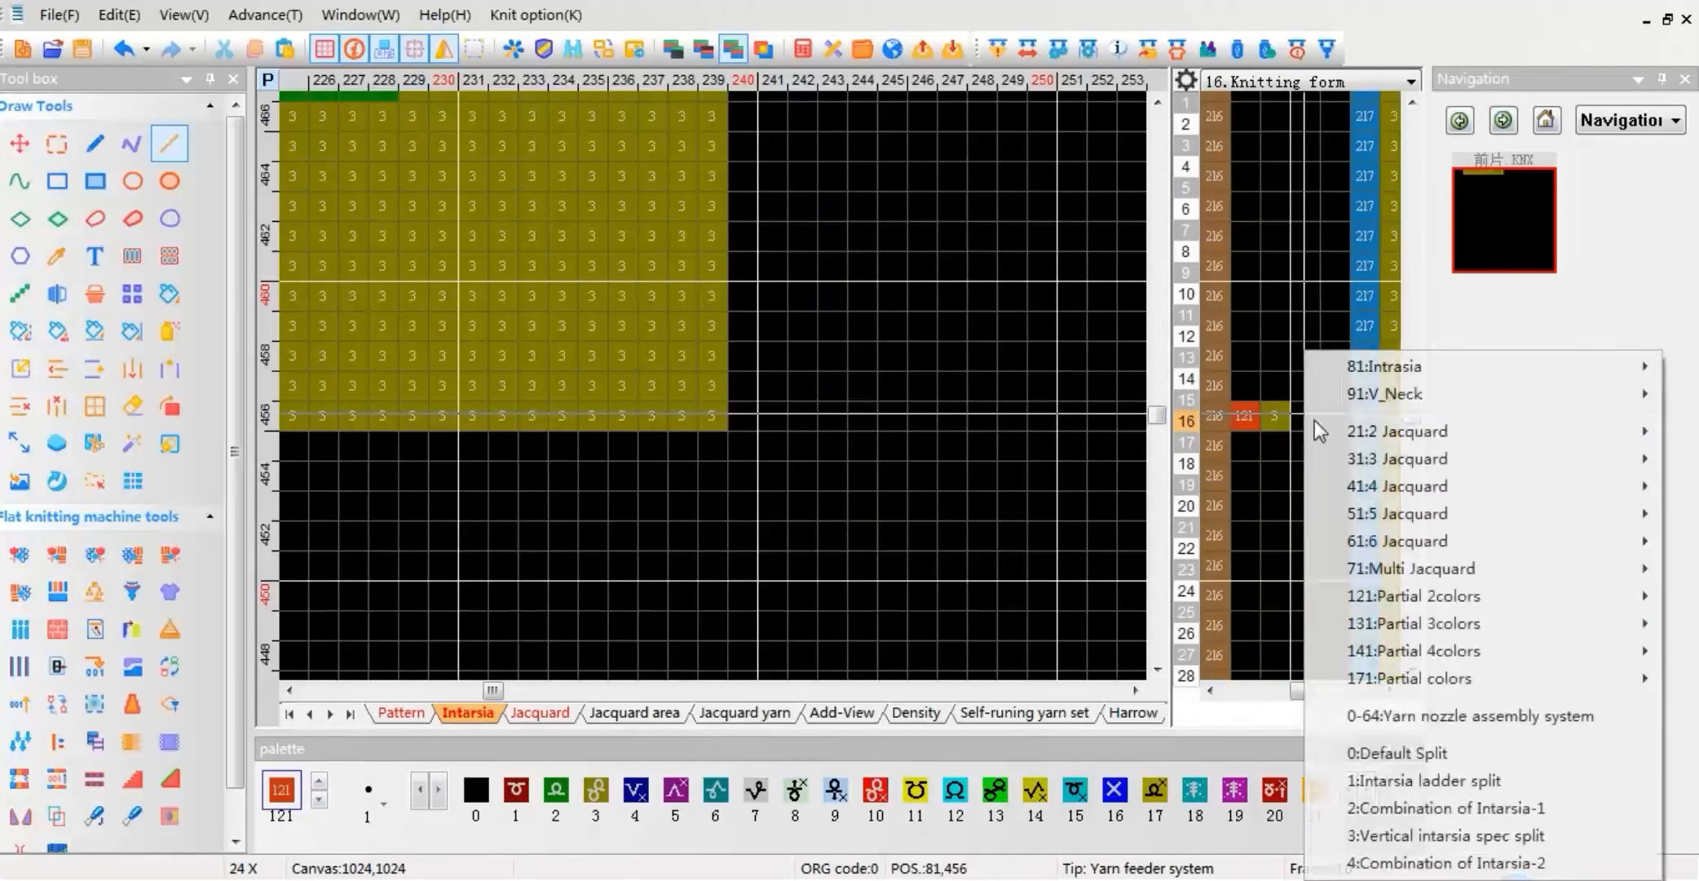
left_click(1433, 715)
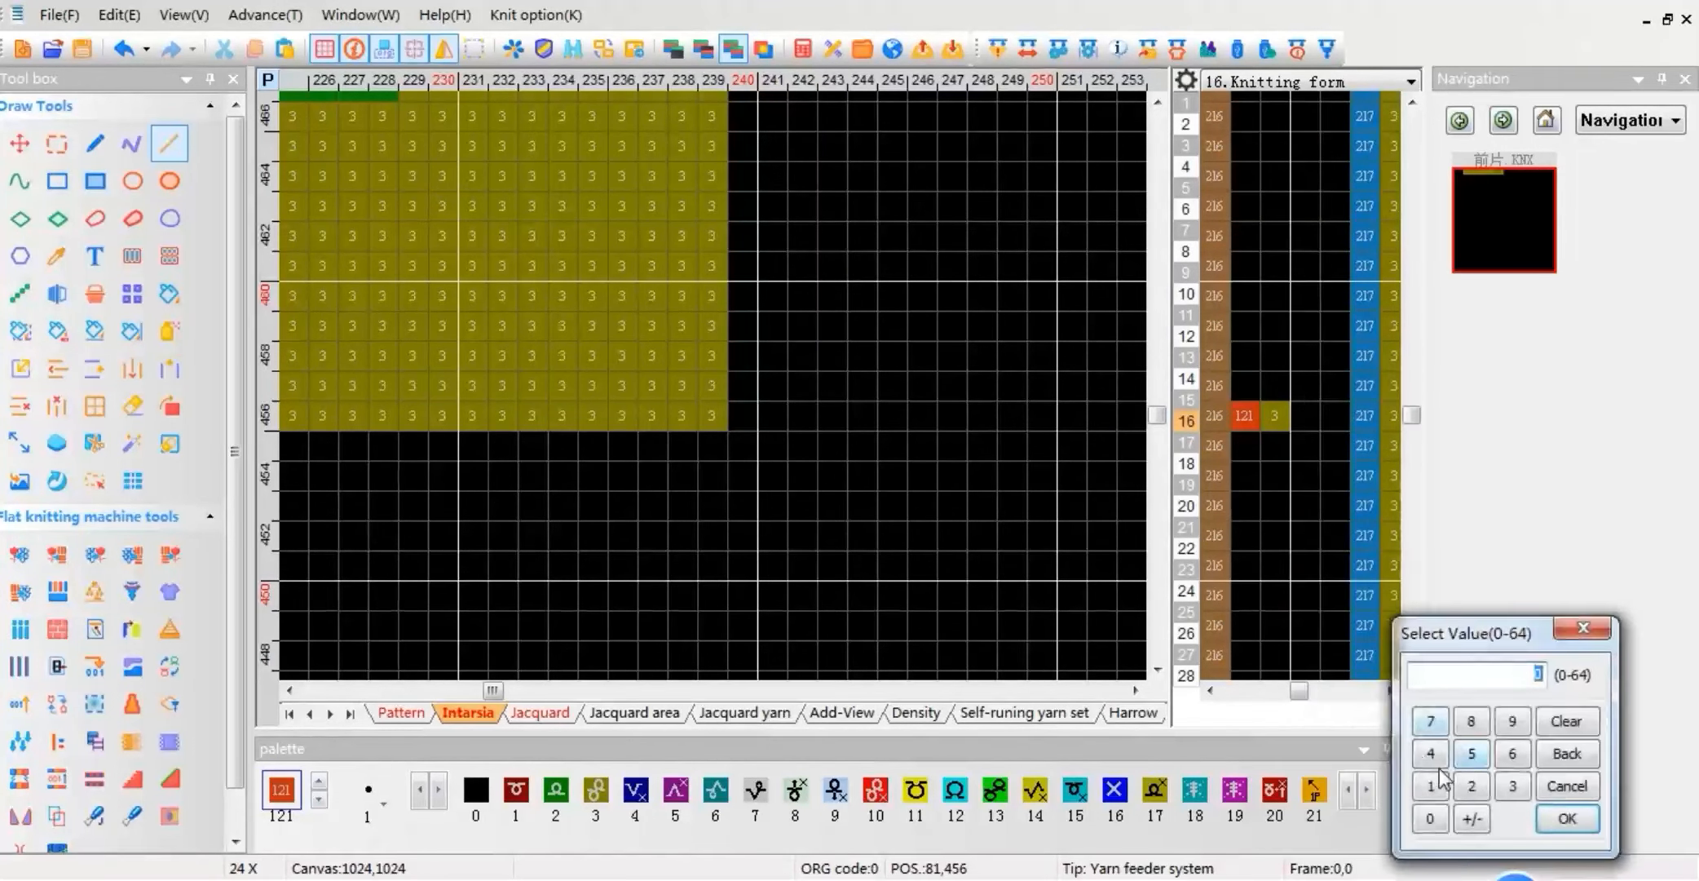
left_click(1582, 819)
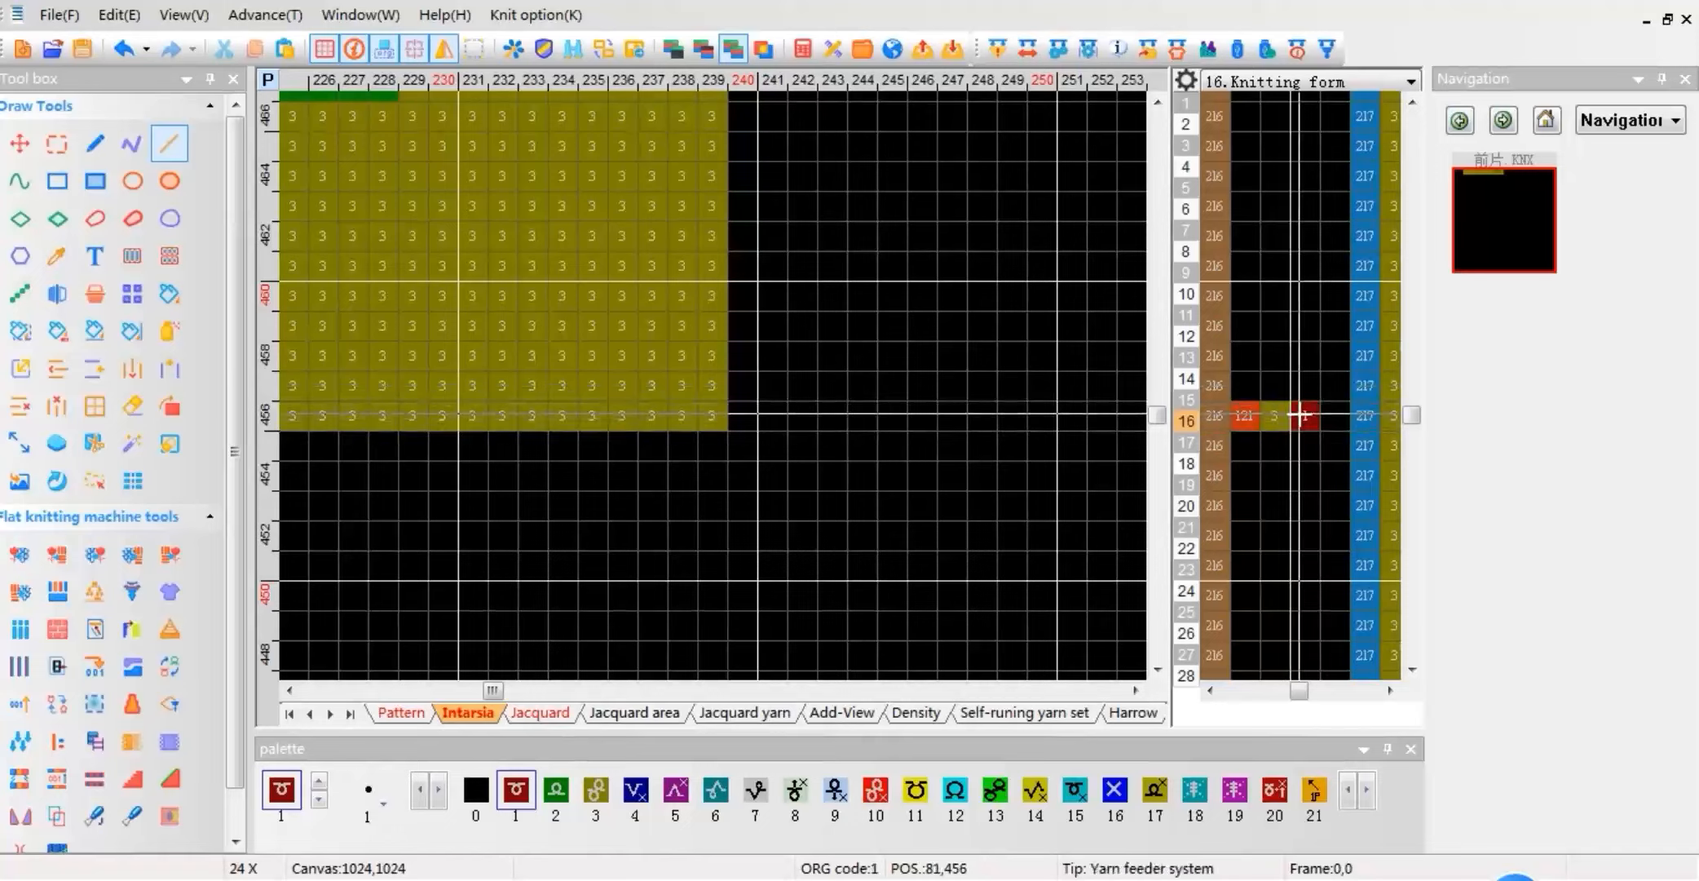
Copy row 456's knitting form settings 121, 3 and 1 upward through row 490, the rectangle's upper edge.
left_click_drag(1305, 415, 1254, 204)
scroll(603, 208, "down", 4)
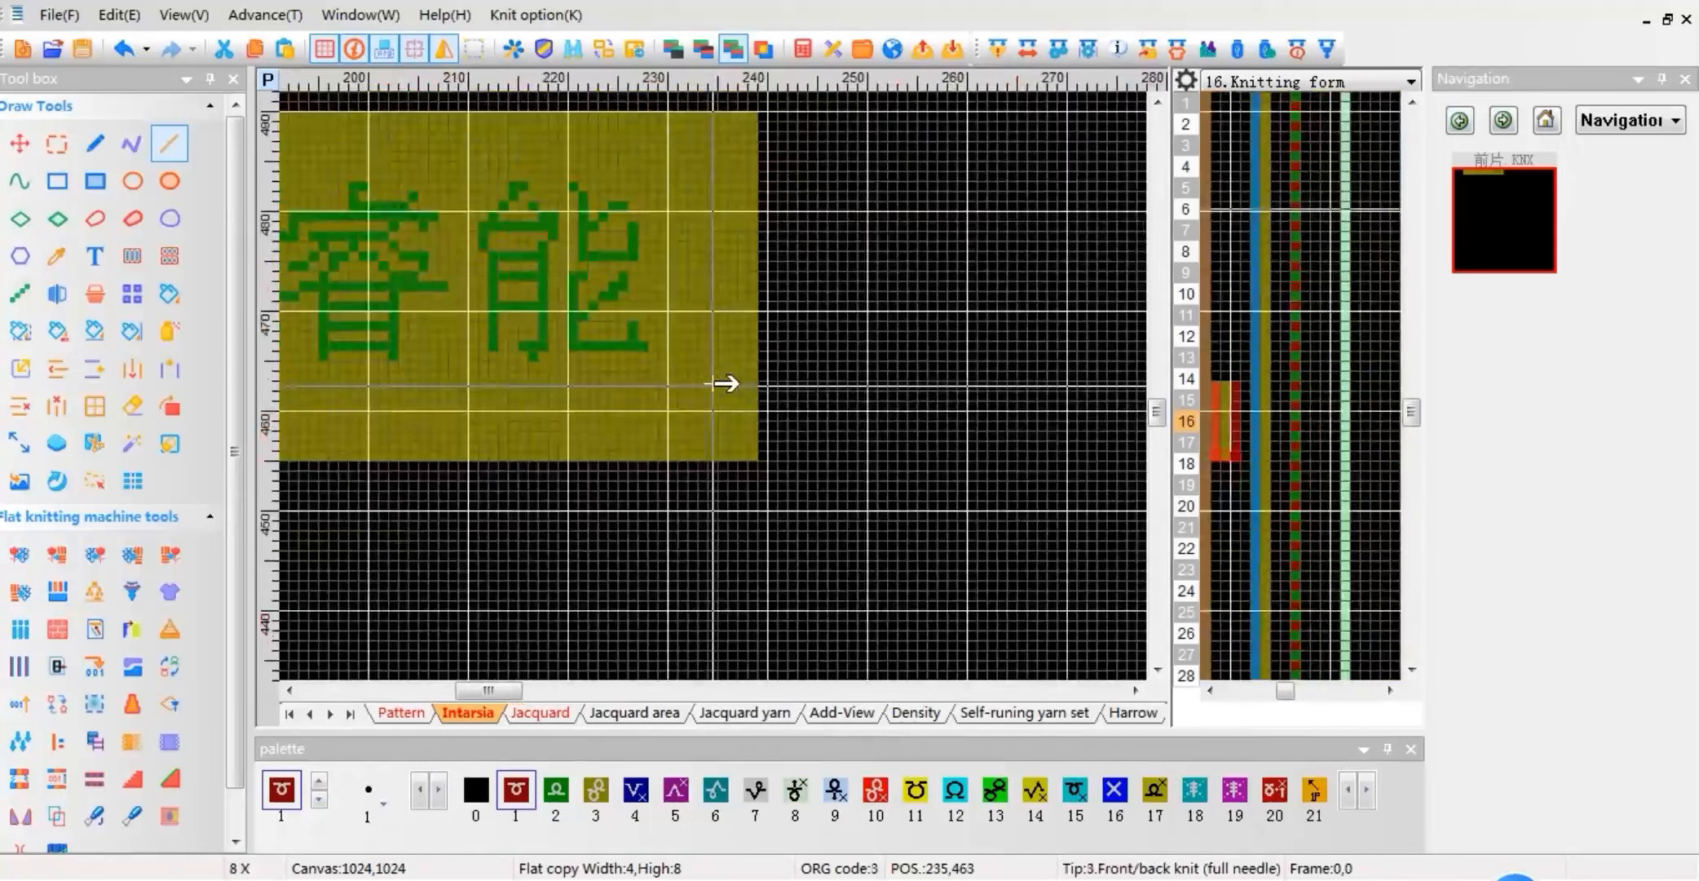
scroll(699, 283, "up", 4)
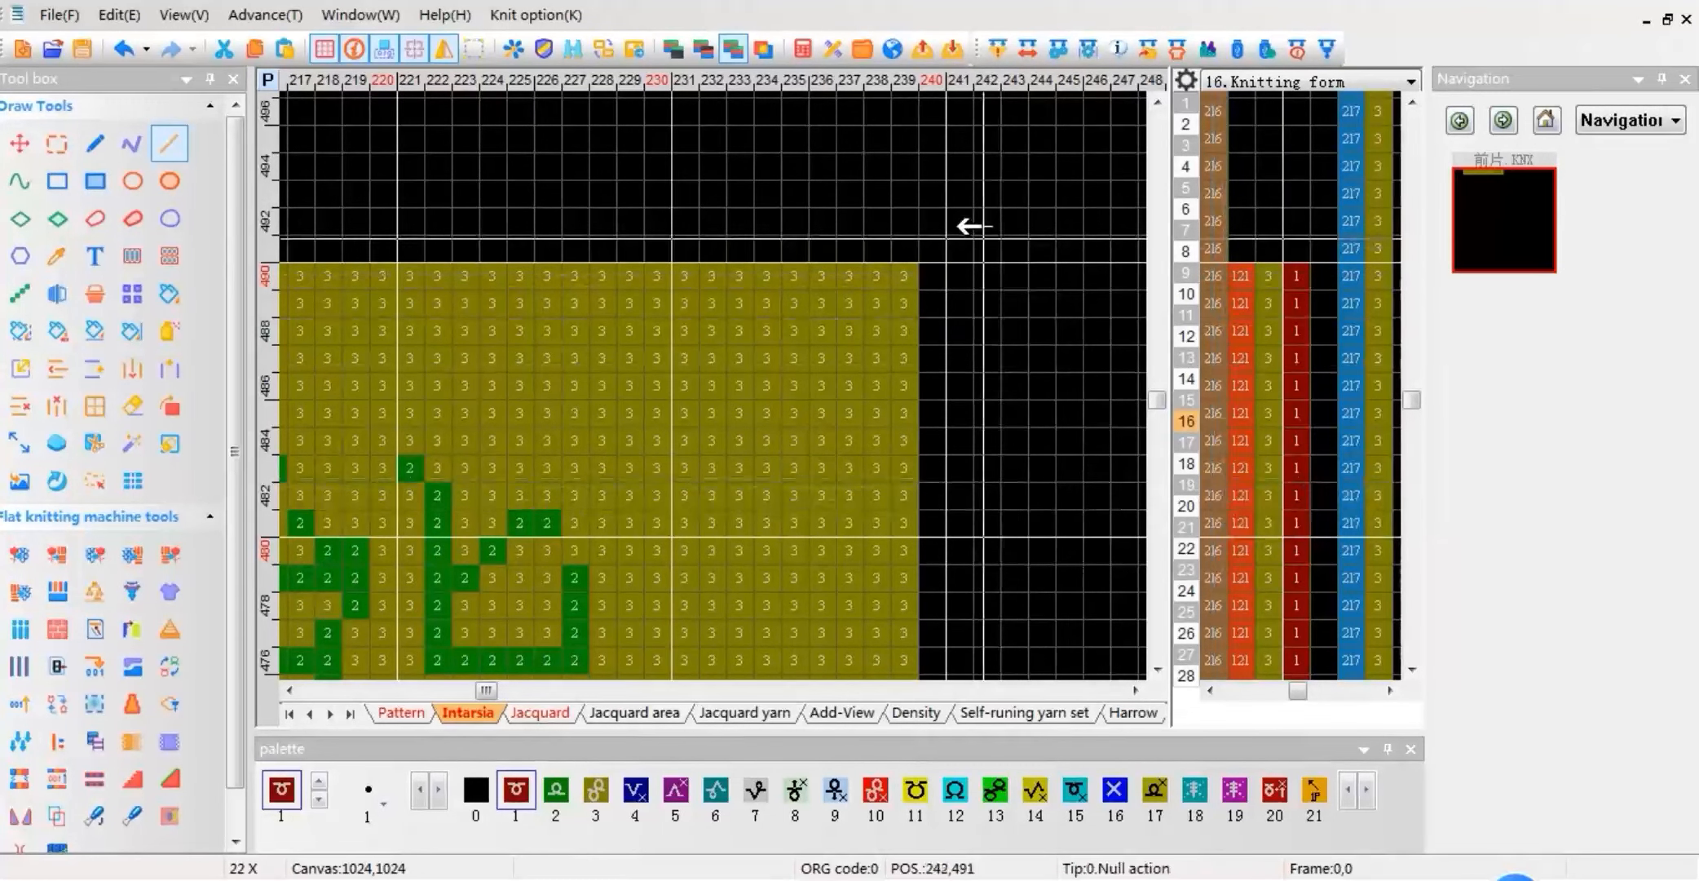
Open the yarn feeder group settings and fill in the feeder assignments with the first automatic option.
left_click(1055, 59)
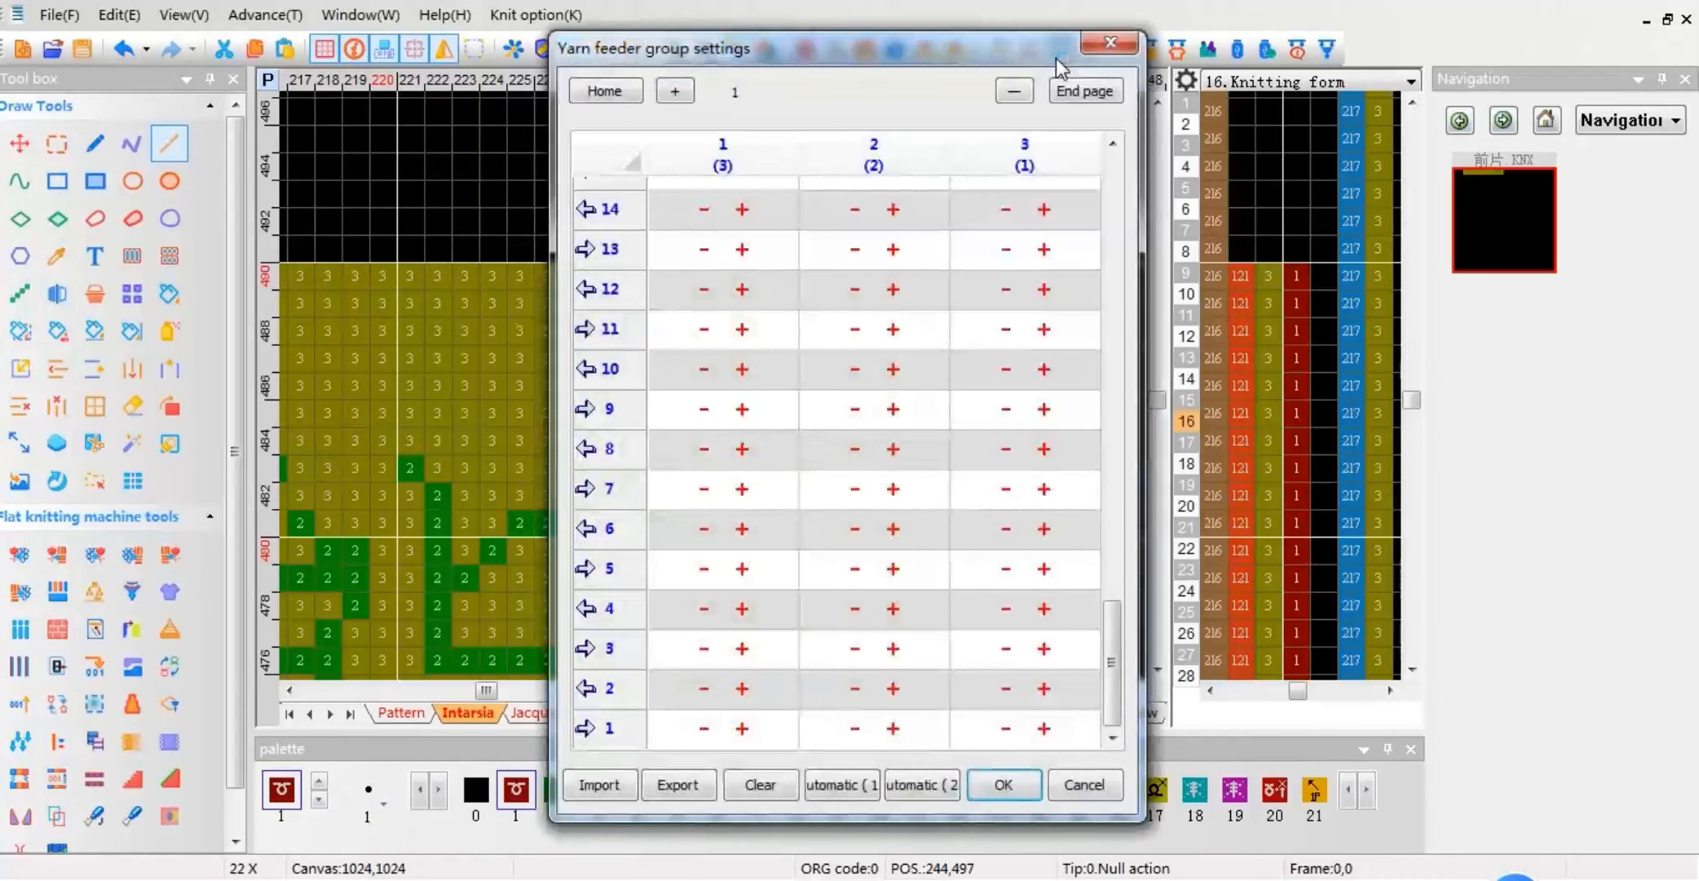
left_click_drag(894, 54, 1224, 59)
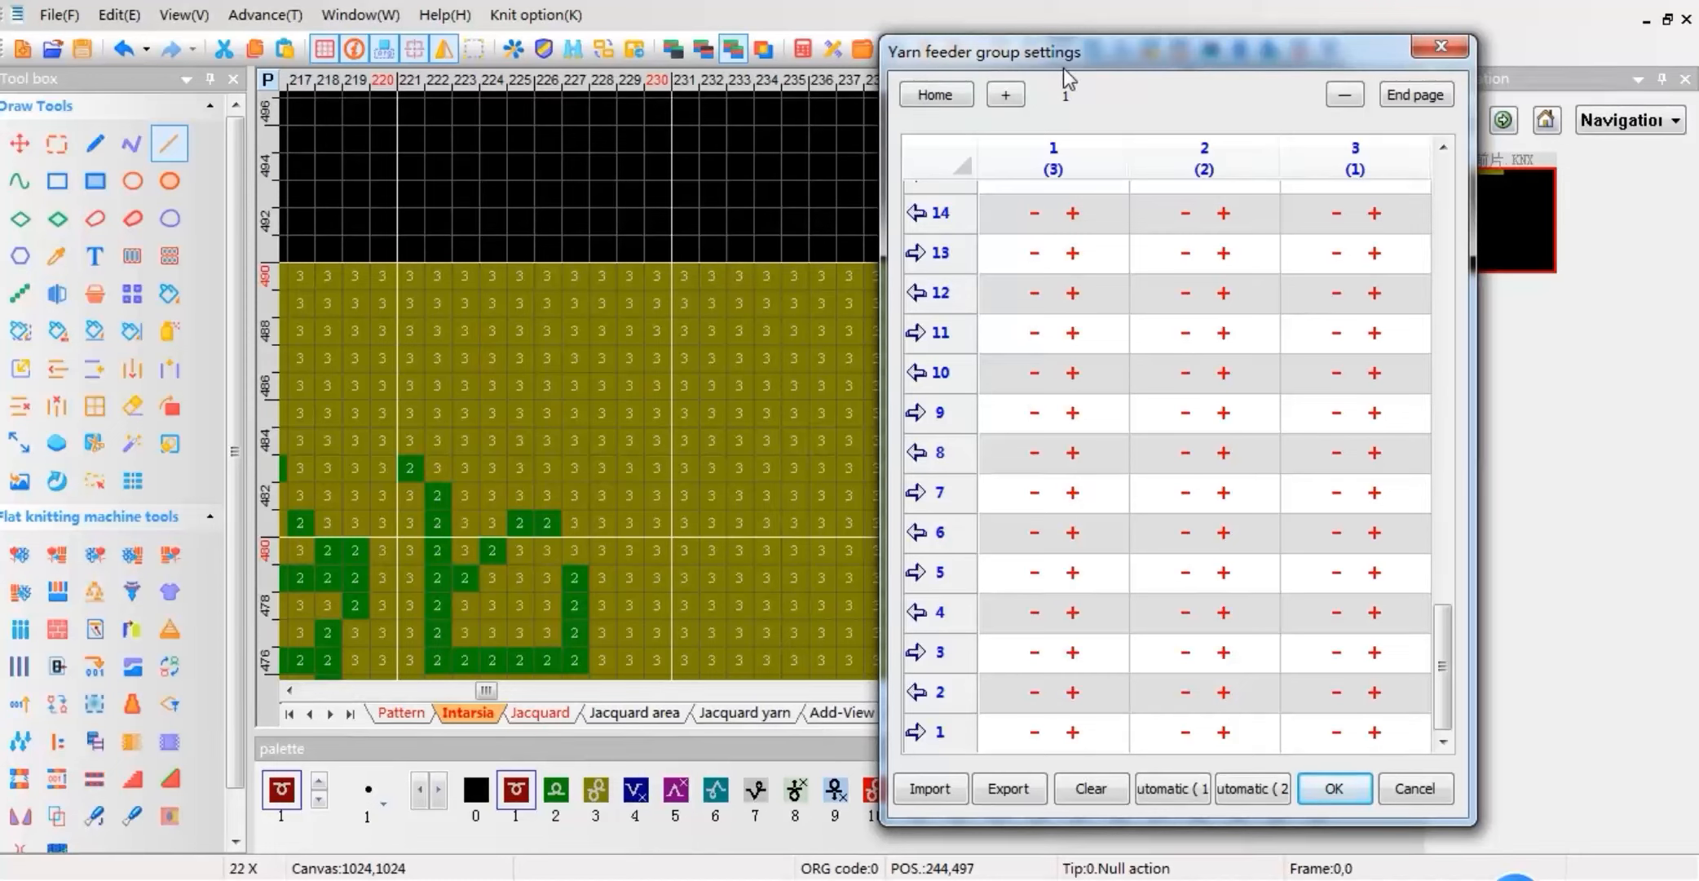
left_click(1162, 787)
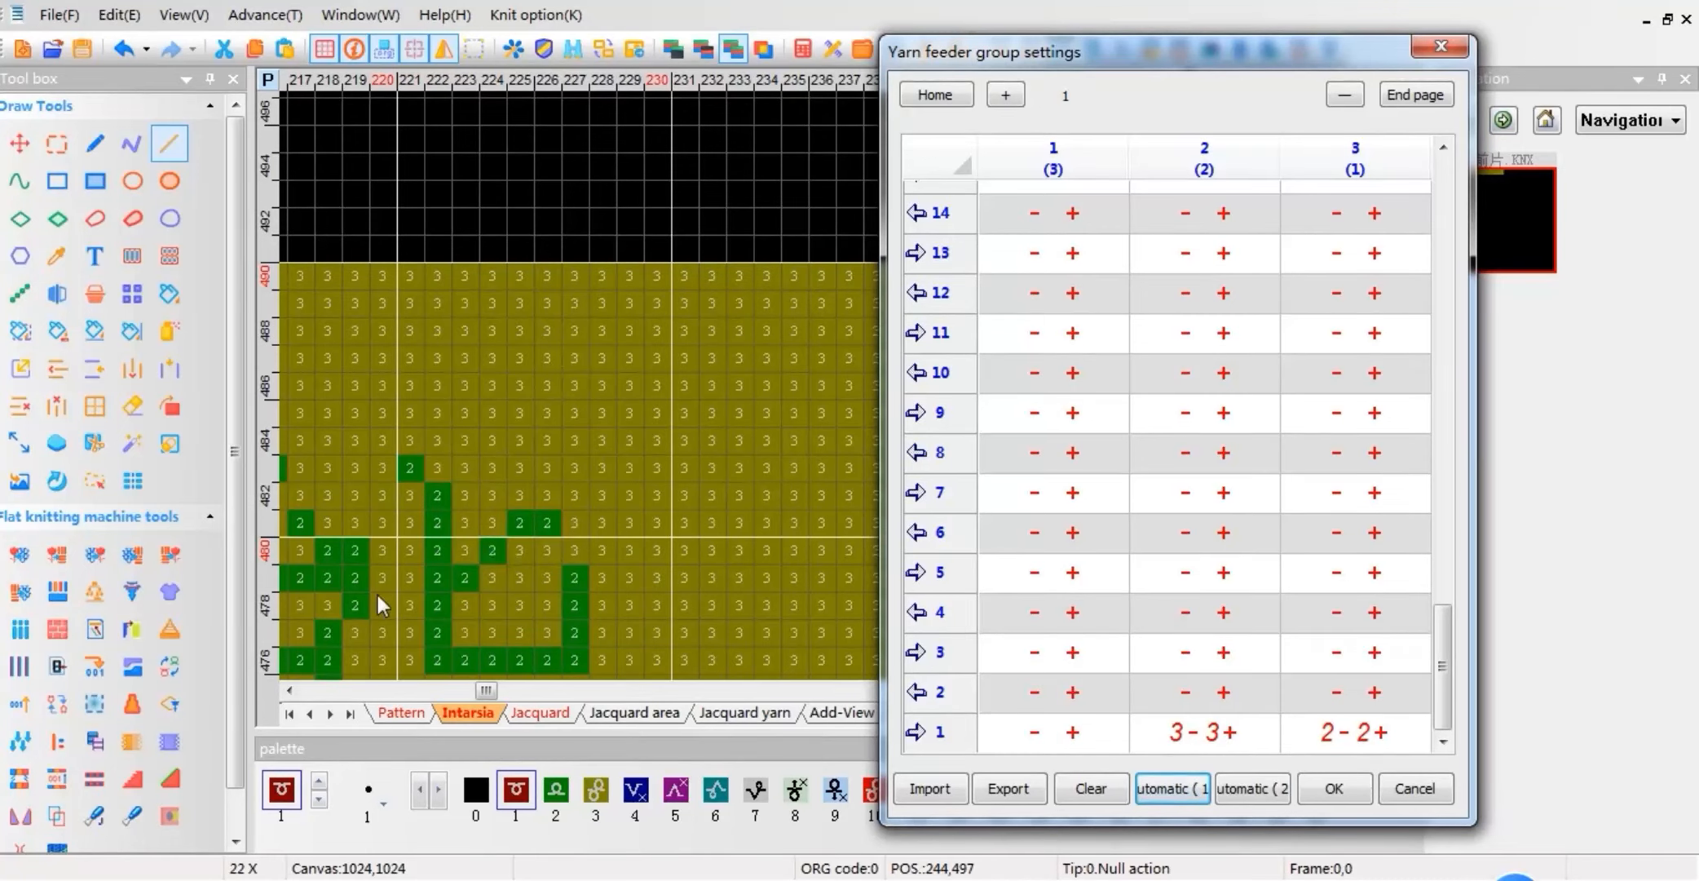
Reopen the yarn feeder group settings, apply the first automatic assignment, and set the row 1 feeder paired with colour 2 to 12.
left_click(1433, 50)
scroll(401, 545, "down", 5)
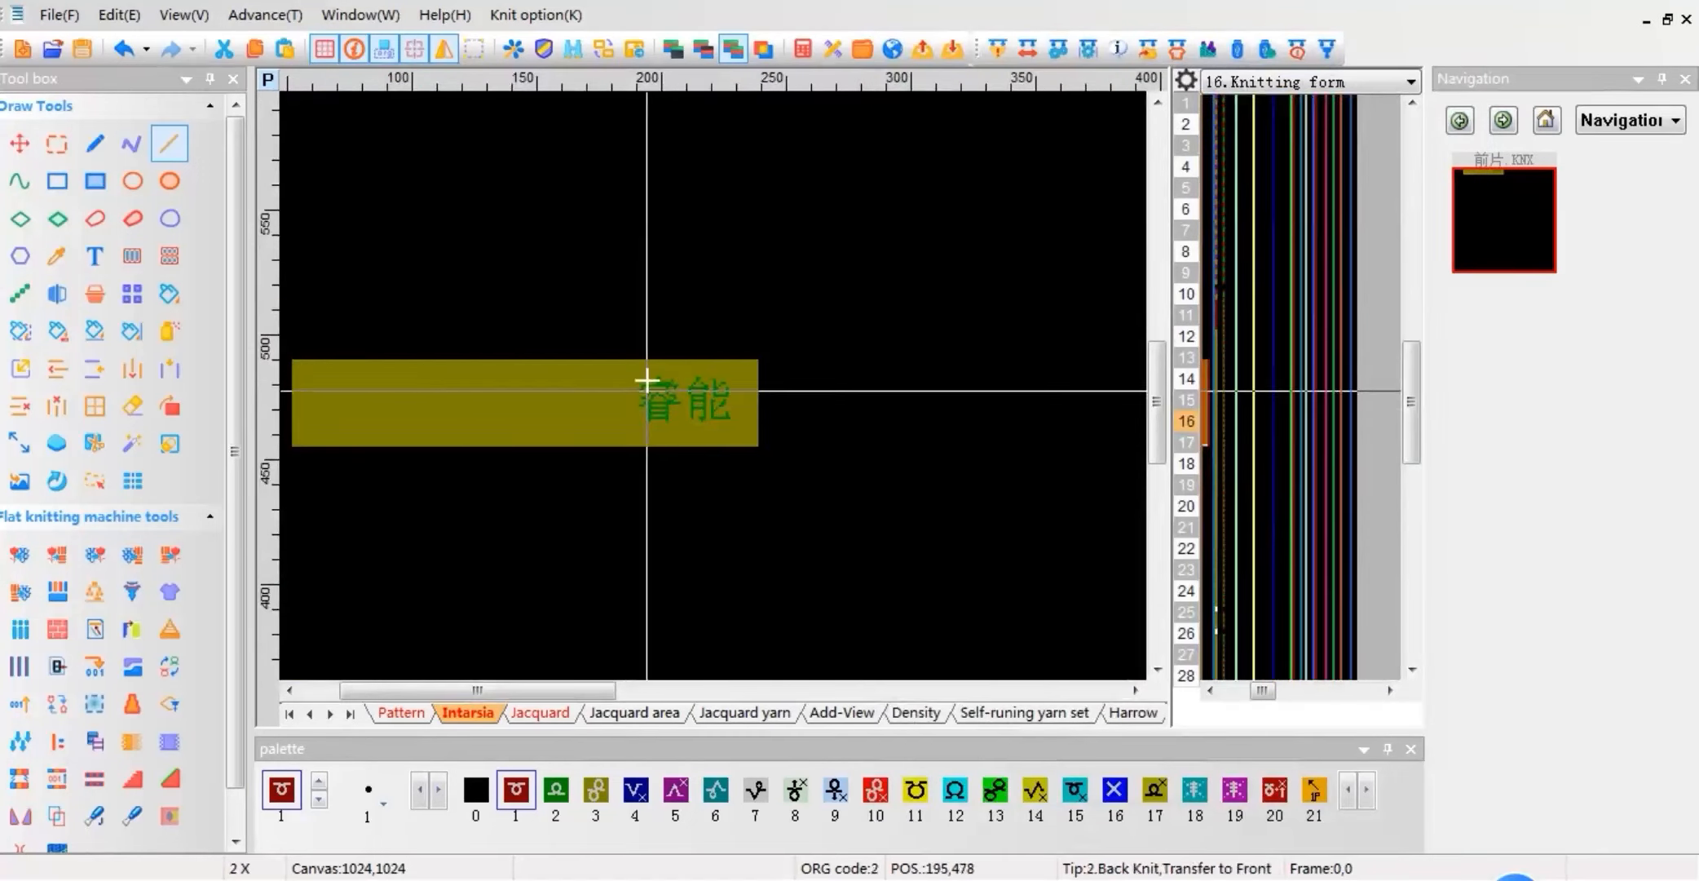
left_click(1063, 49)
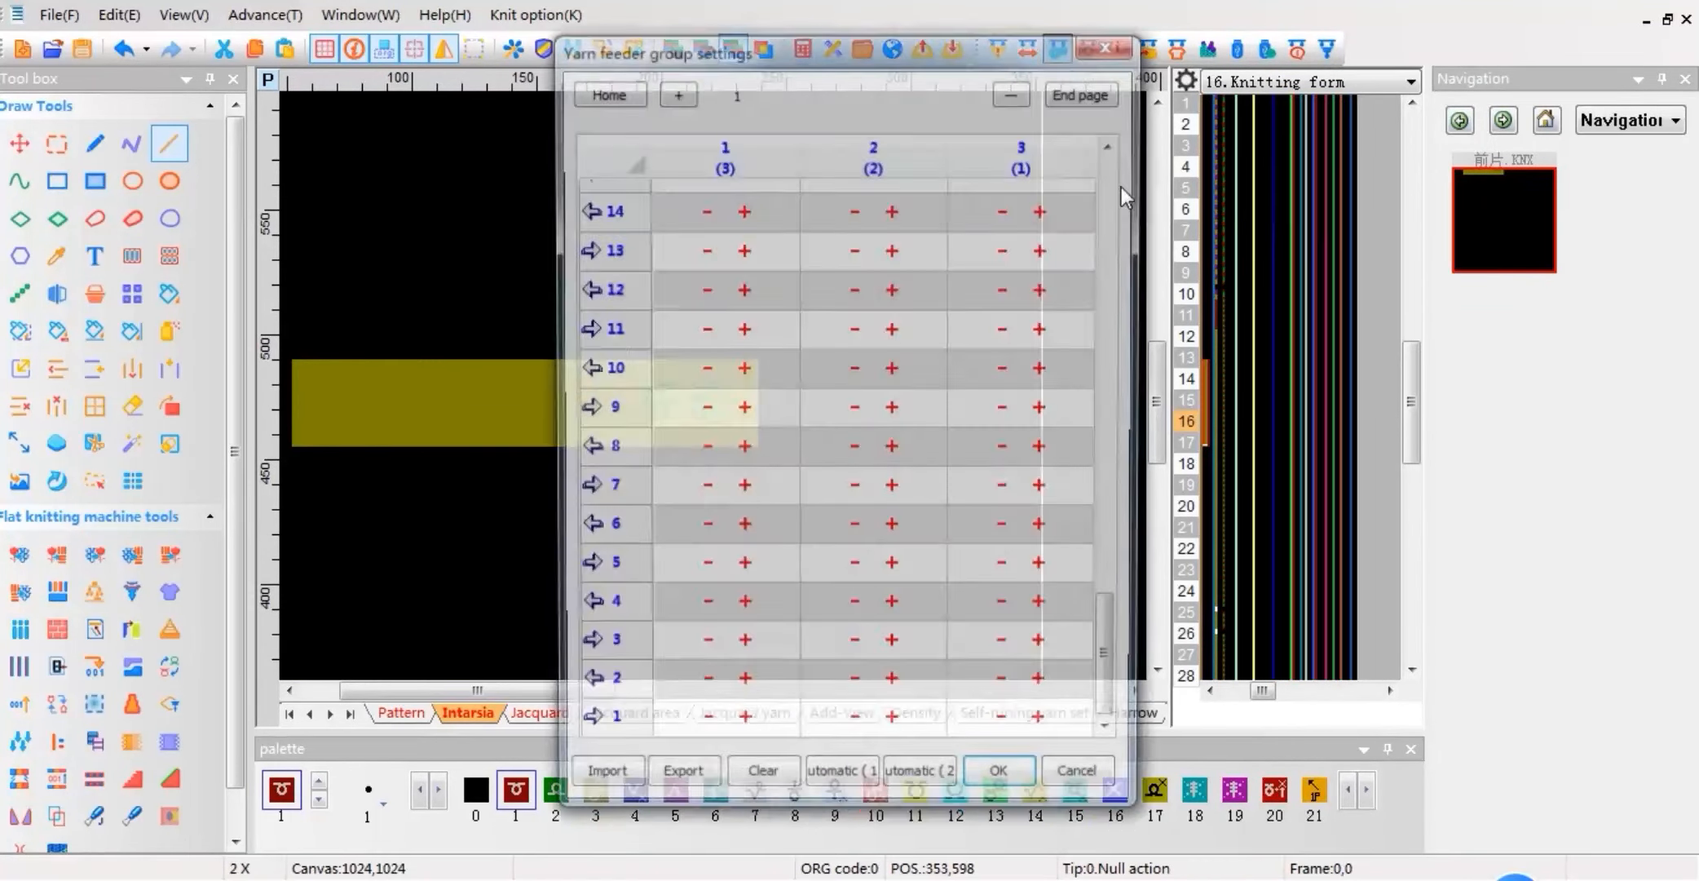
left_click_drag(931, 34, 1228, 37)
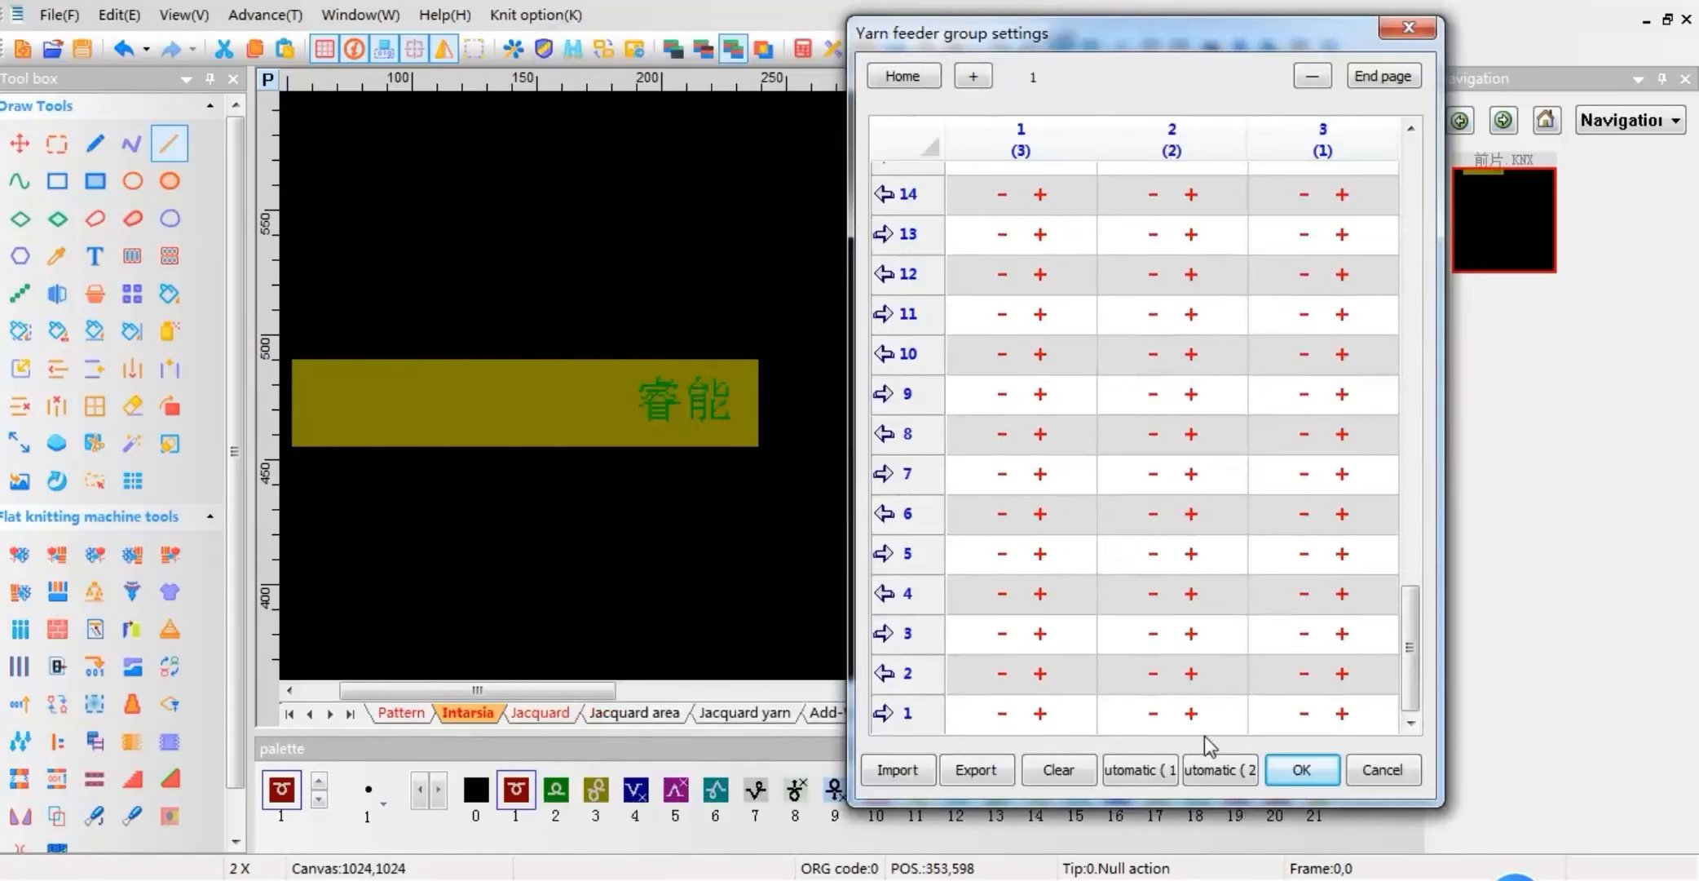
left_click(1140, 769)
left_click(1335, 722)
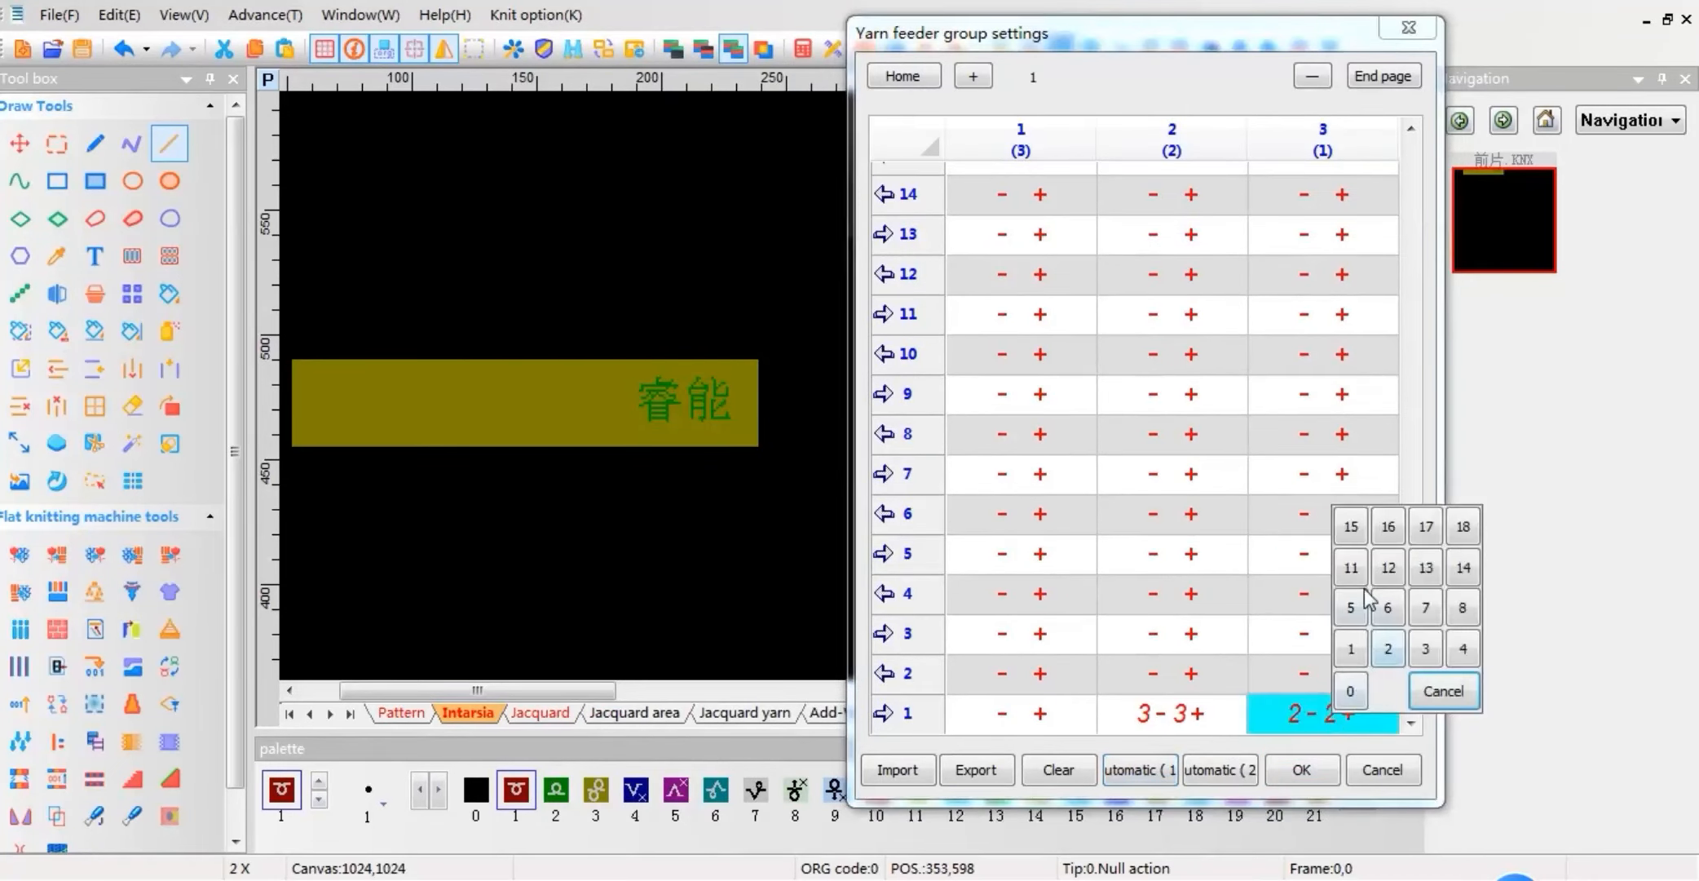
left_click(1388, 568)
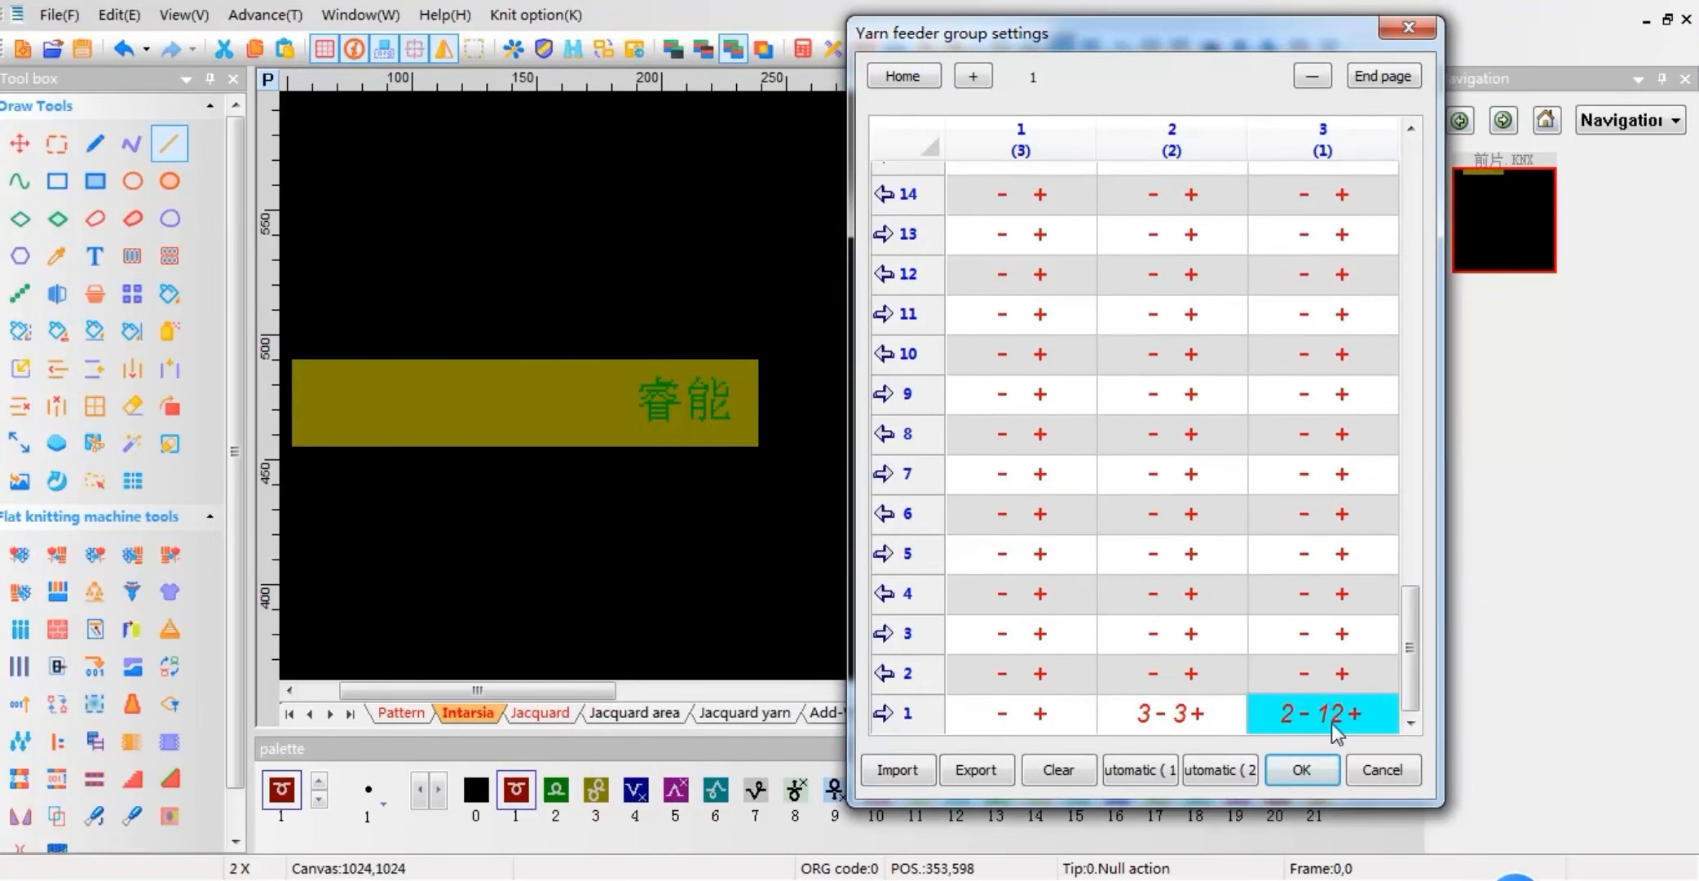
left_click(1302, 769)
left_click(998, 49)
left_click(1476, 60)
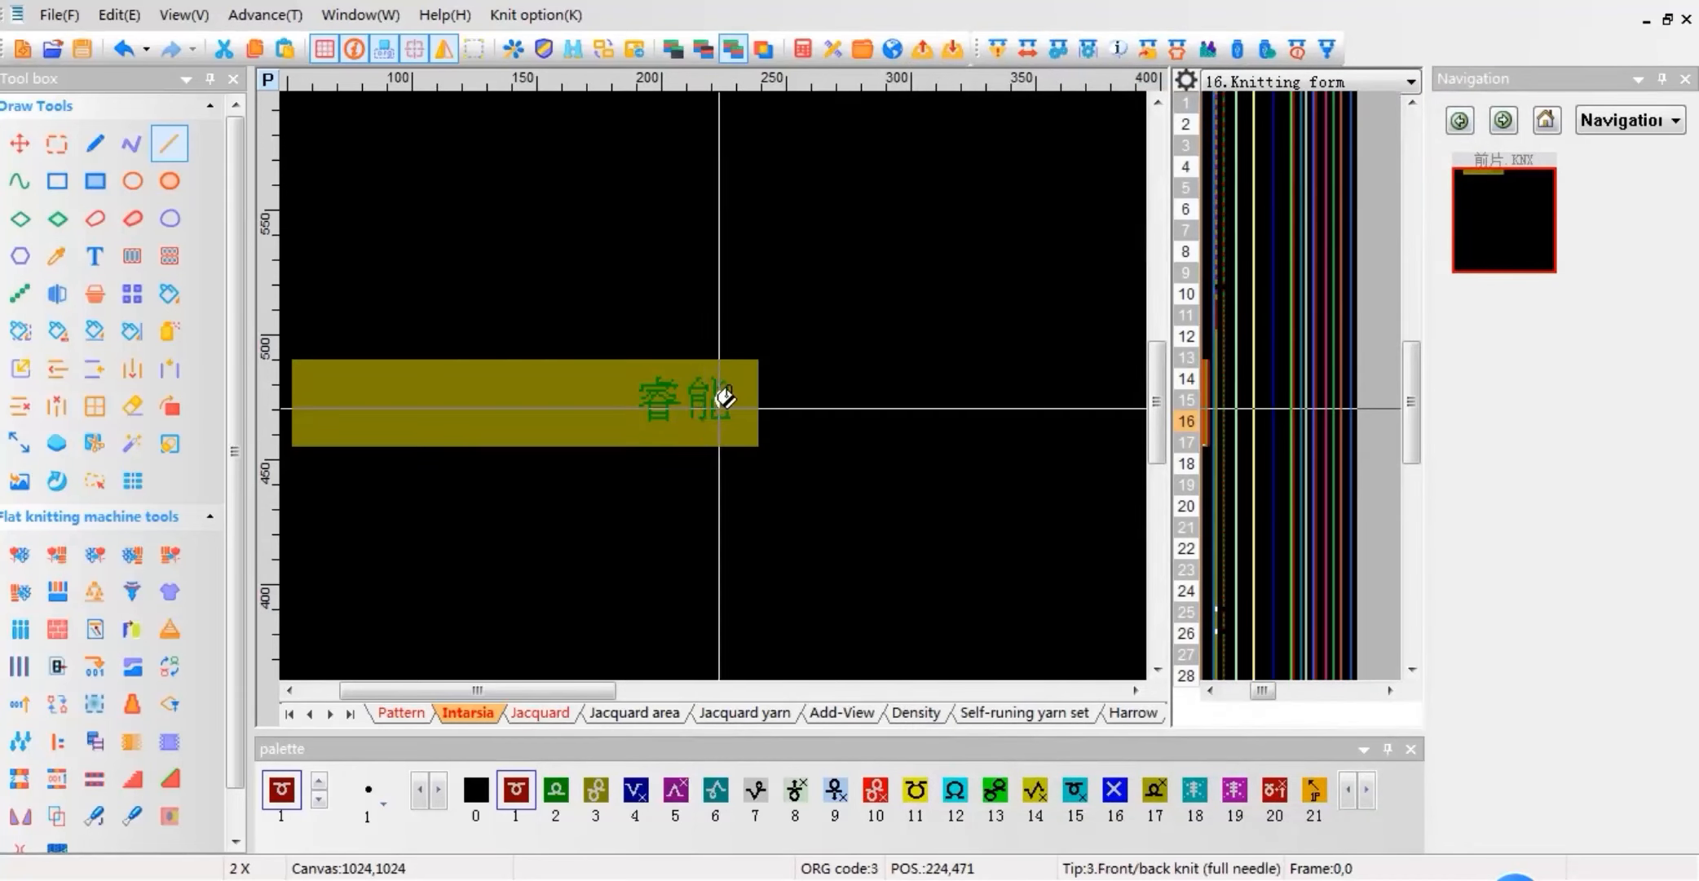
Replace colour code 2 of the 睿能 lettering with code 12 on the Intarsia layer.
key("ctrl+h")
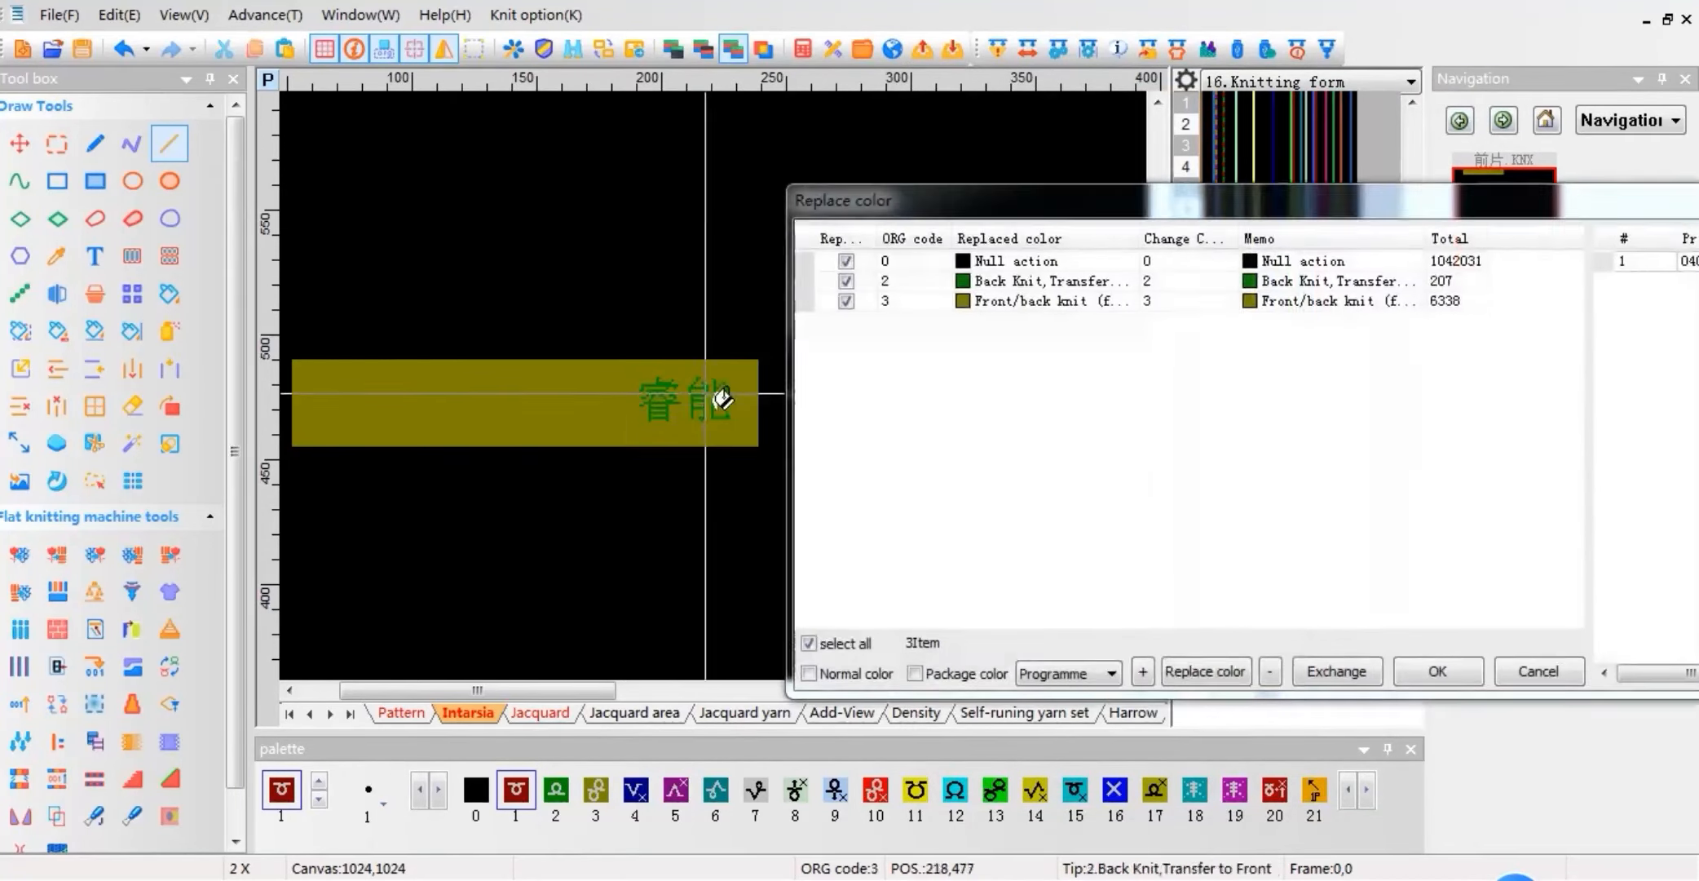
left_click(1159, 280)
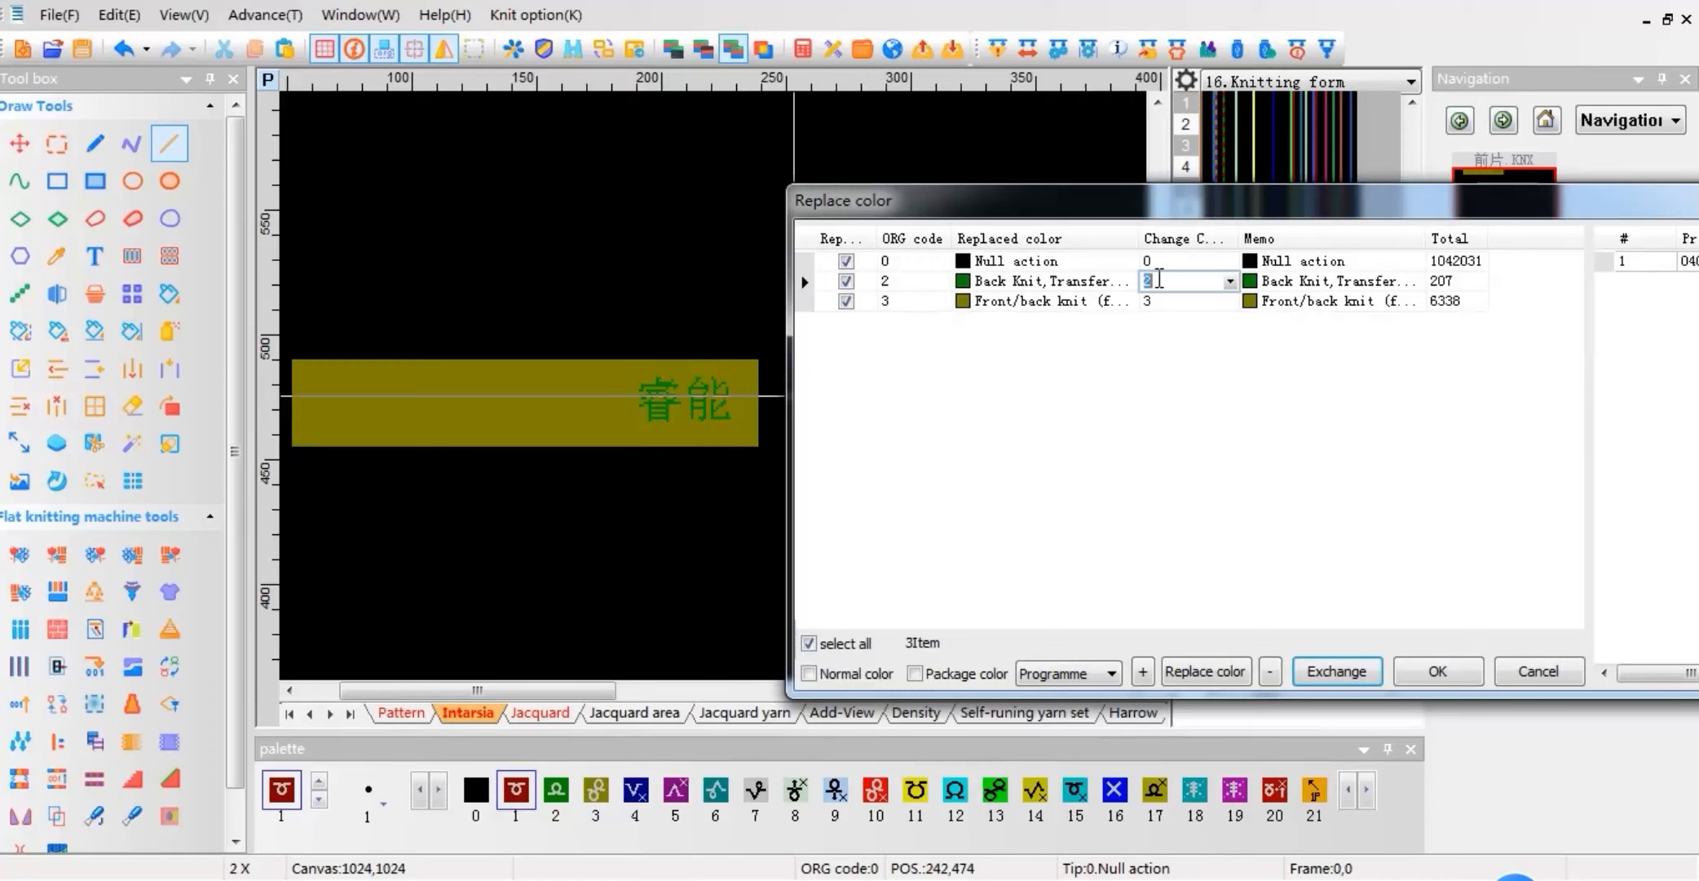
left_click(1437, 671)
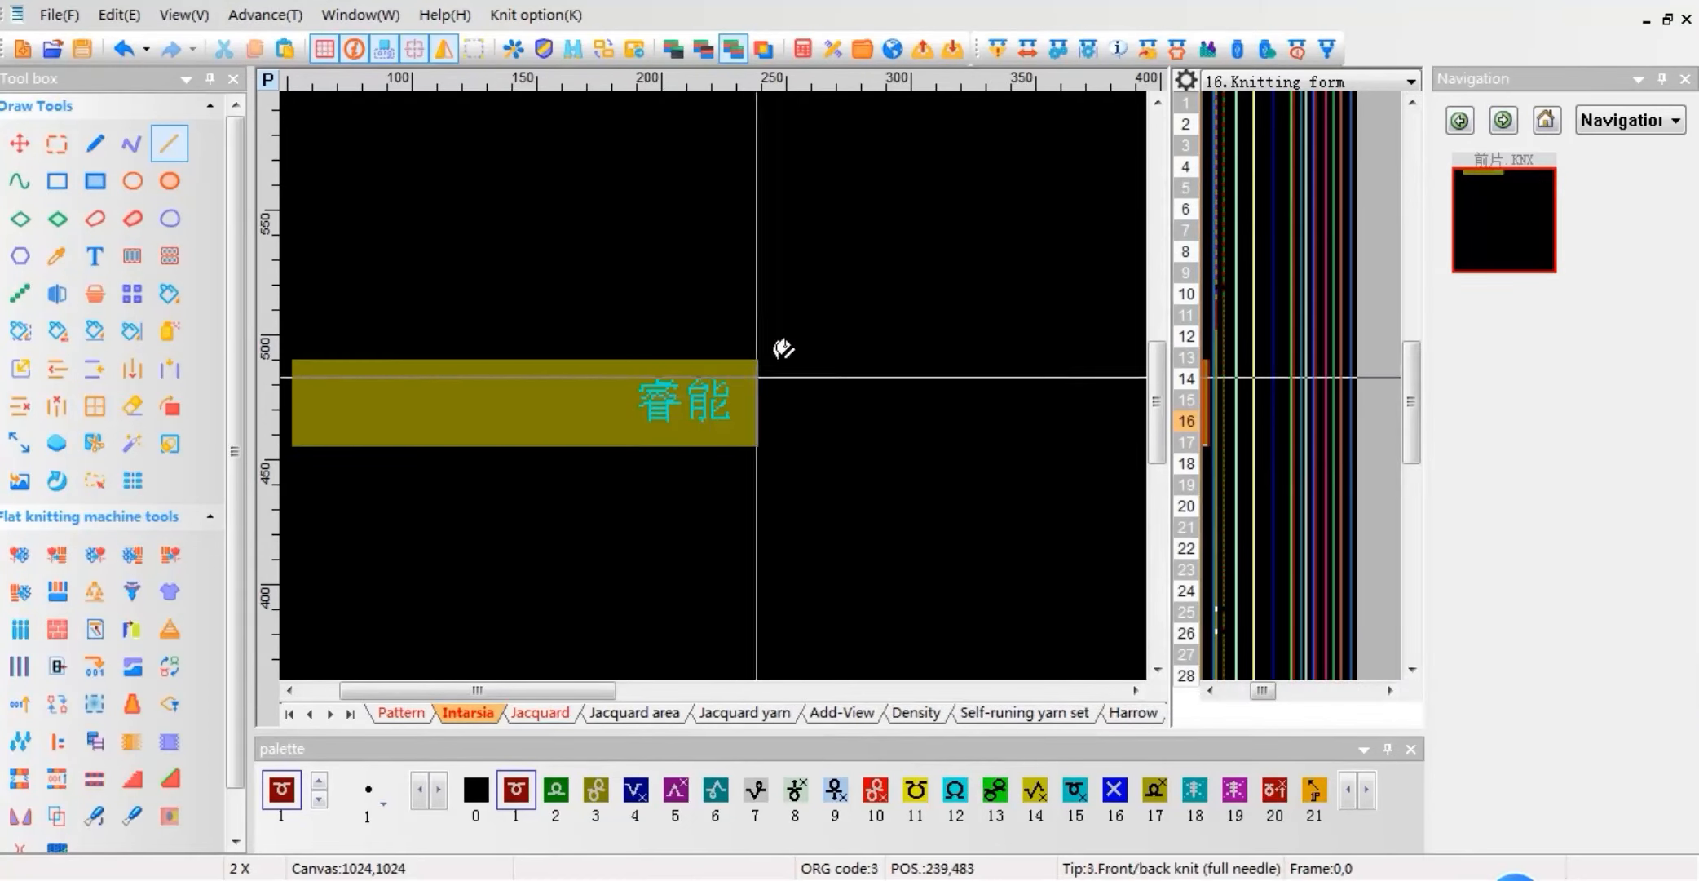
Reassign the yarn feeder groups with the first automatic option, save them, and recheck the row 1 assignments.
left_click(1059, 49)
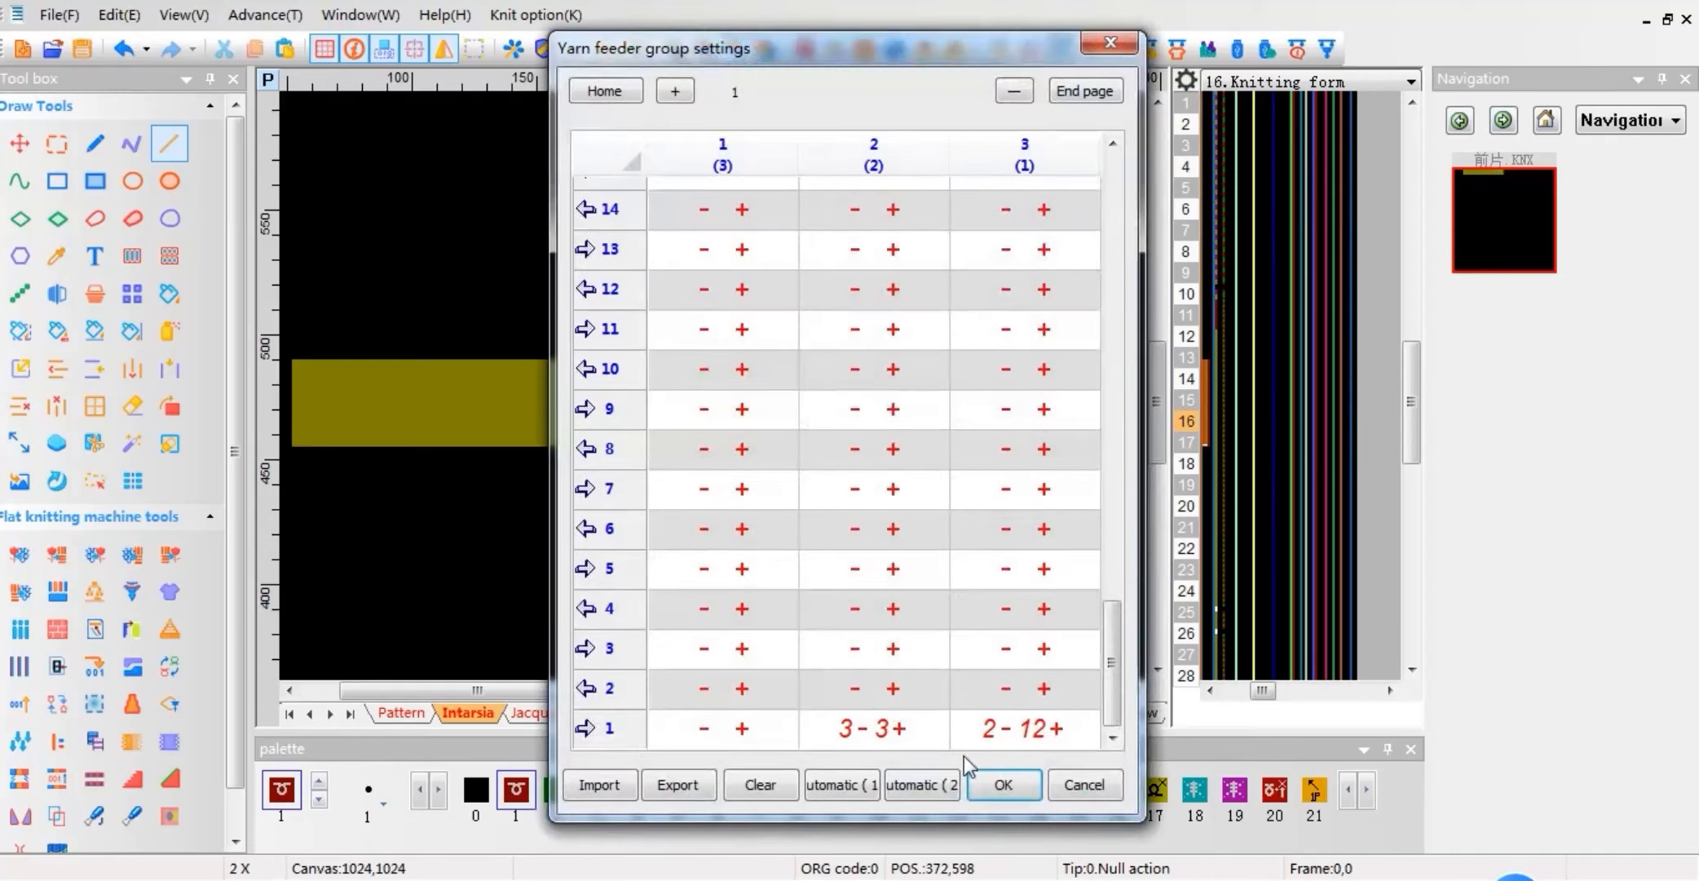
left_click(880, 787)
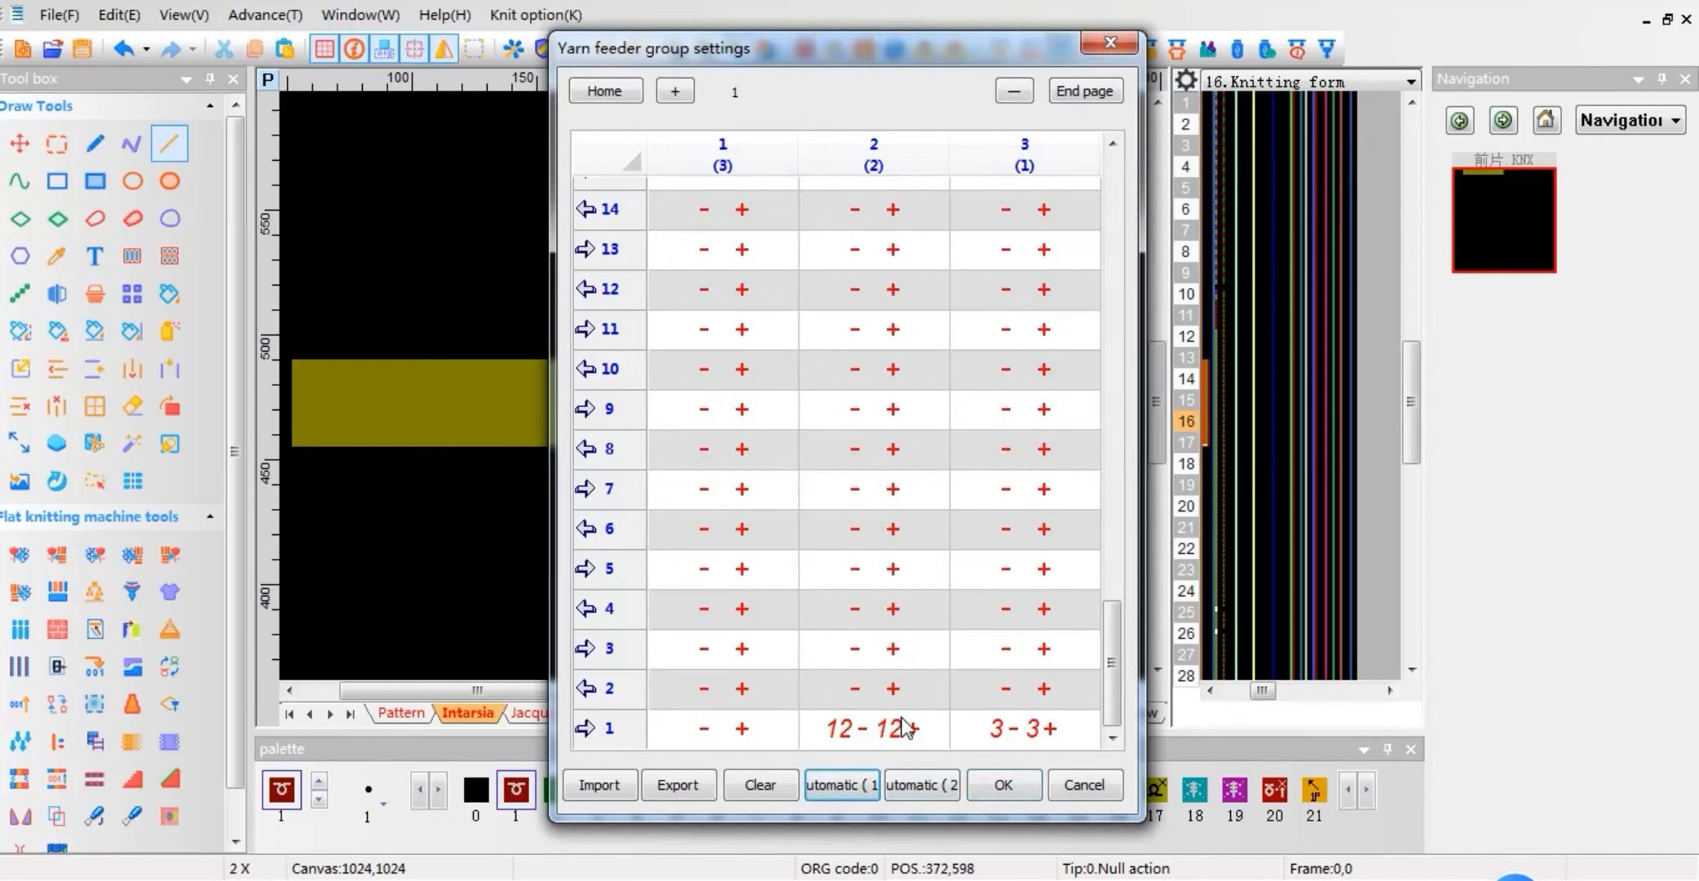
left_click(1002, 785)
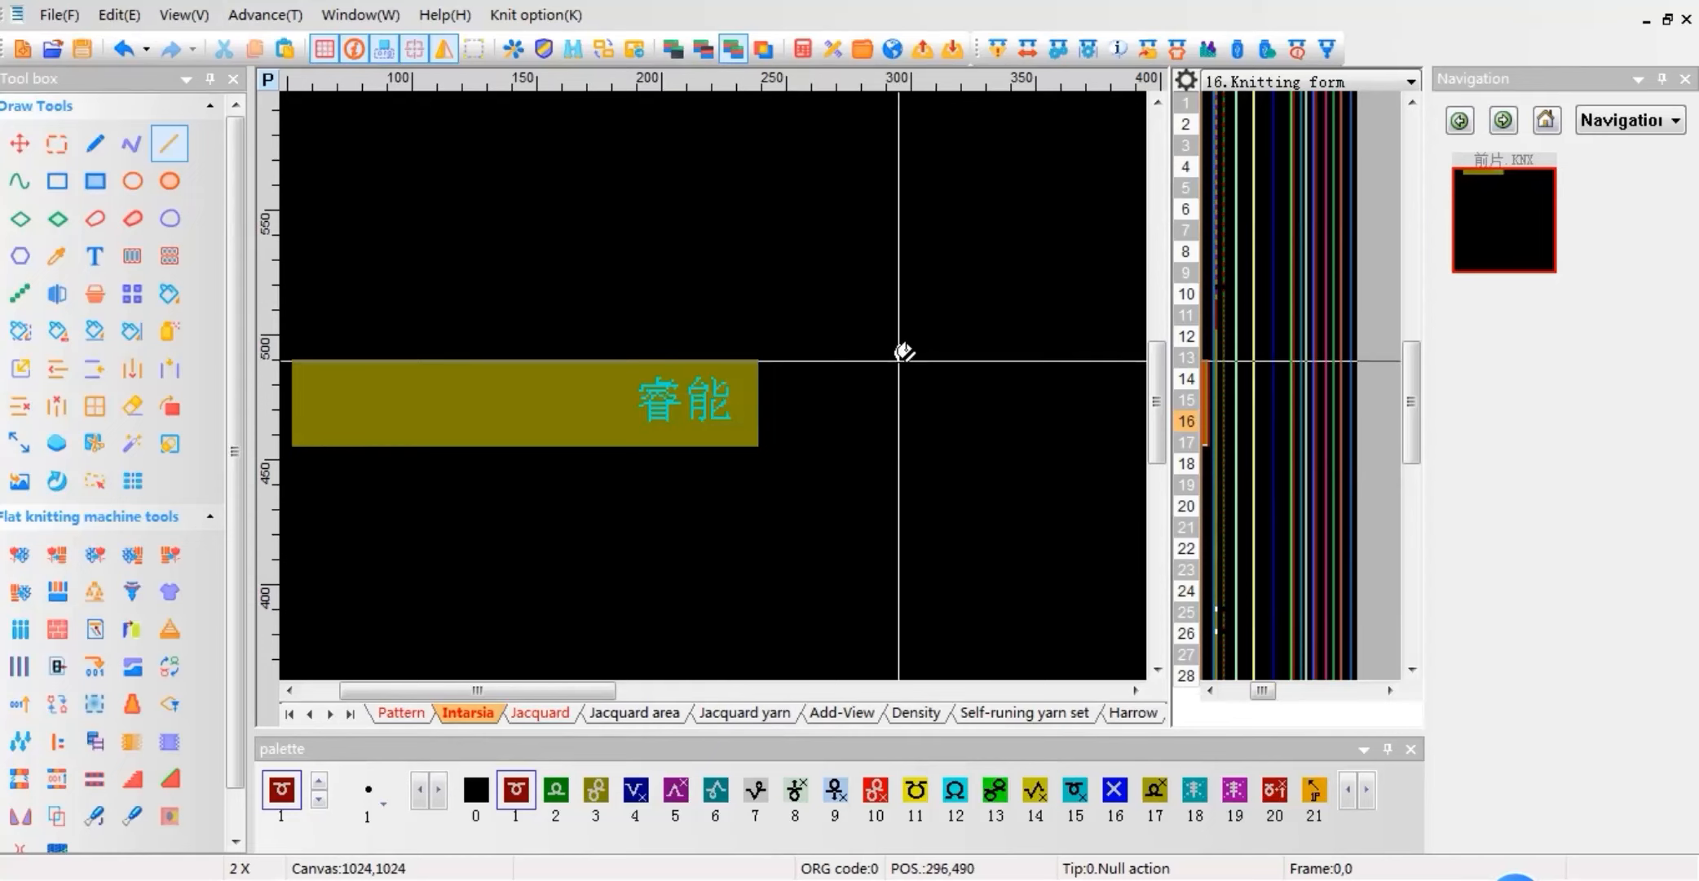
left_click(1055, 57)
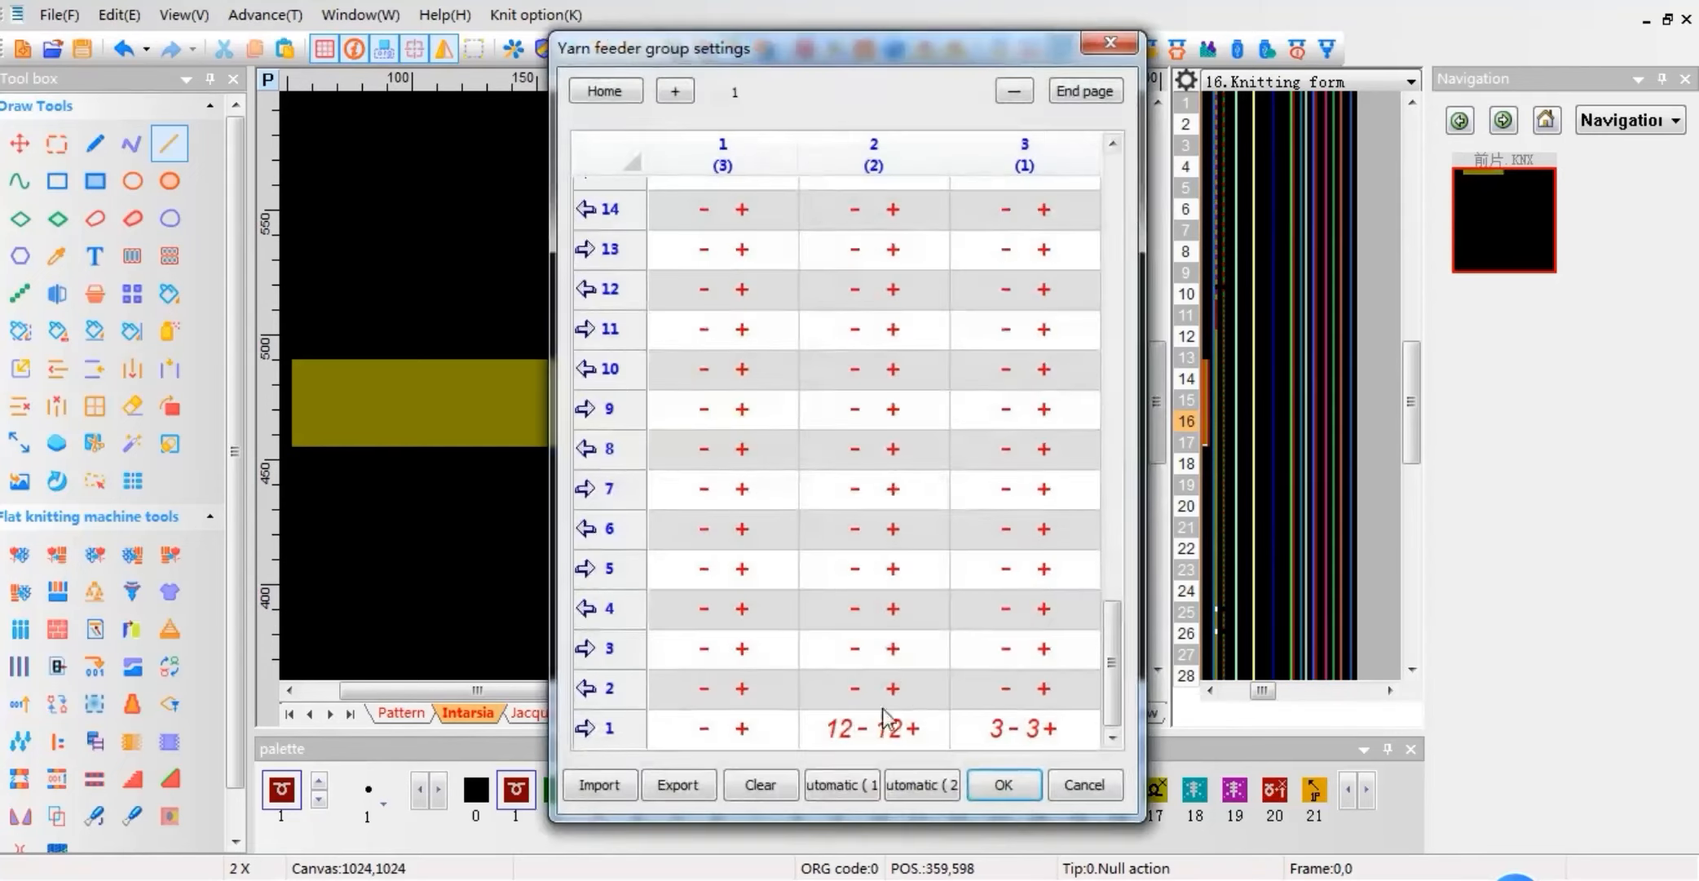
left_click_drag(897, 51, 1040, 41)
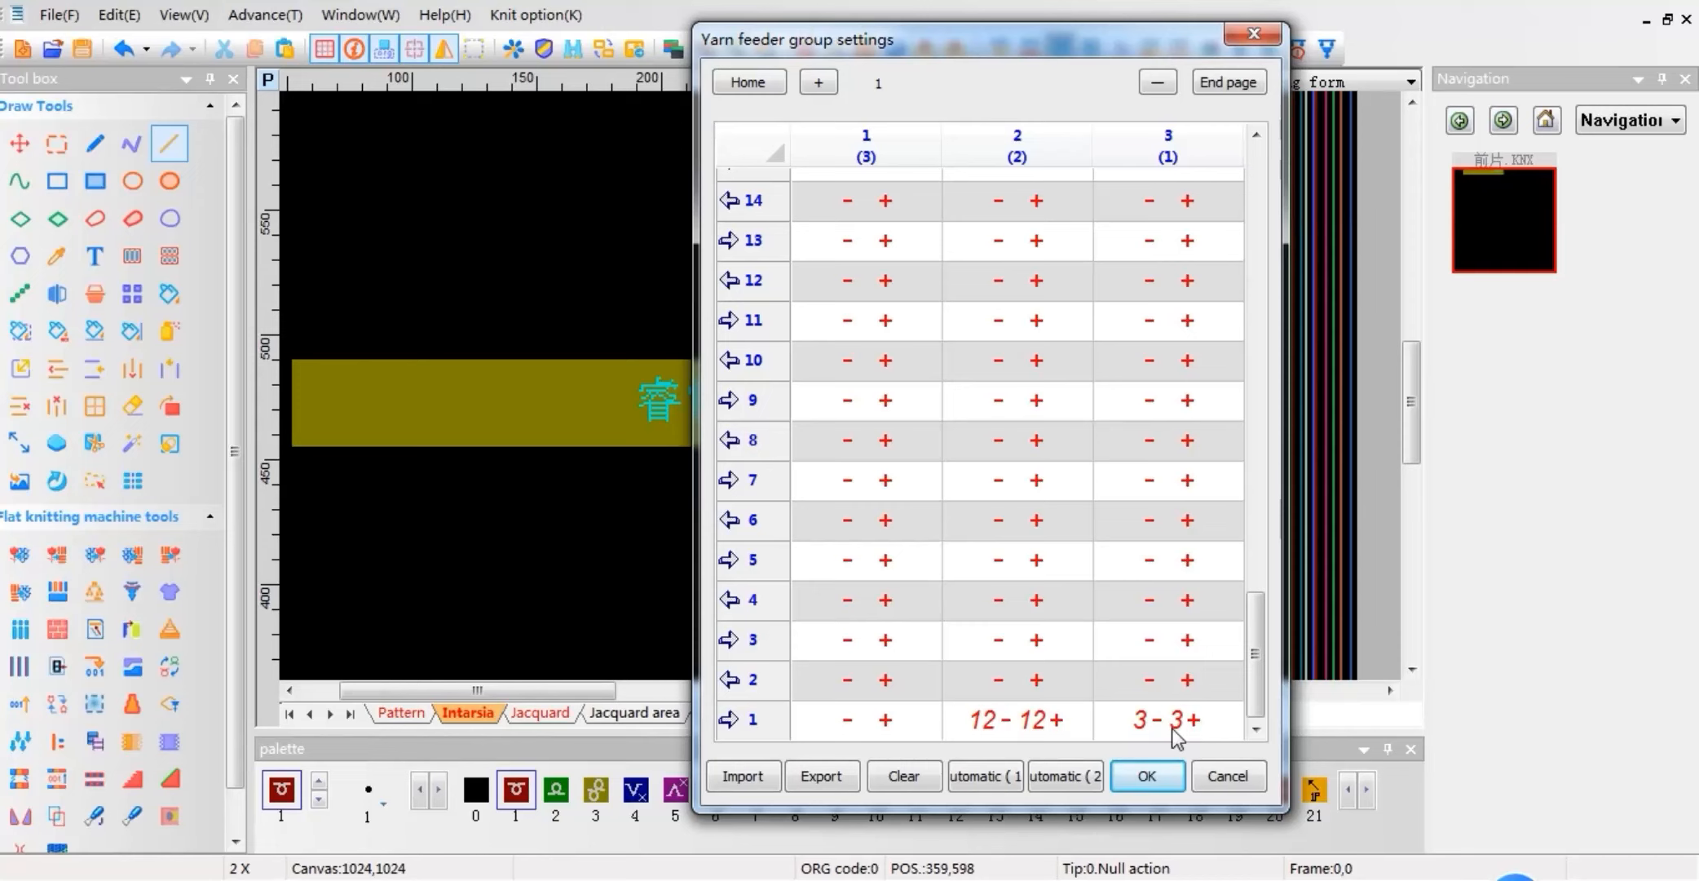
left_click(1146, 776)
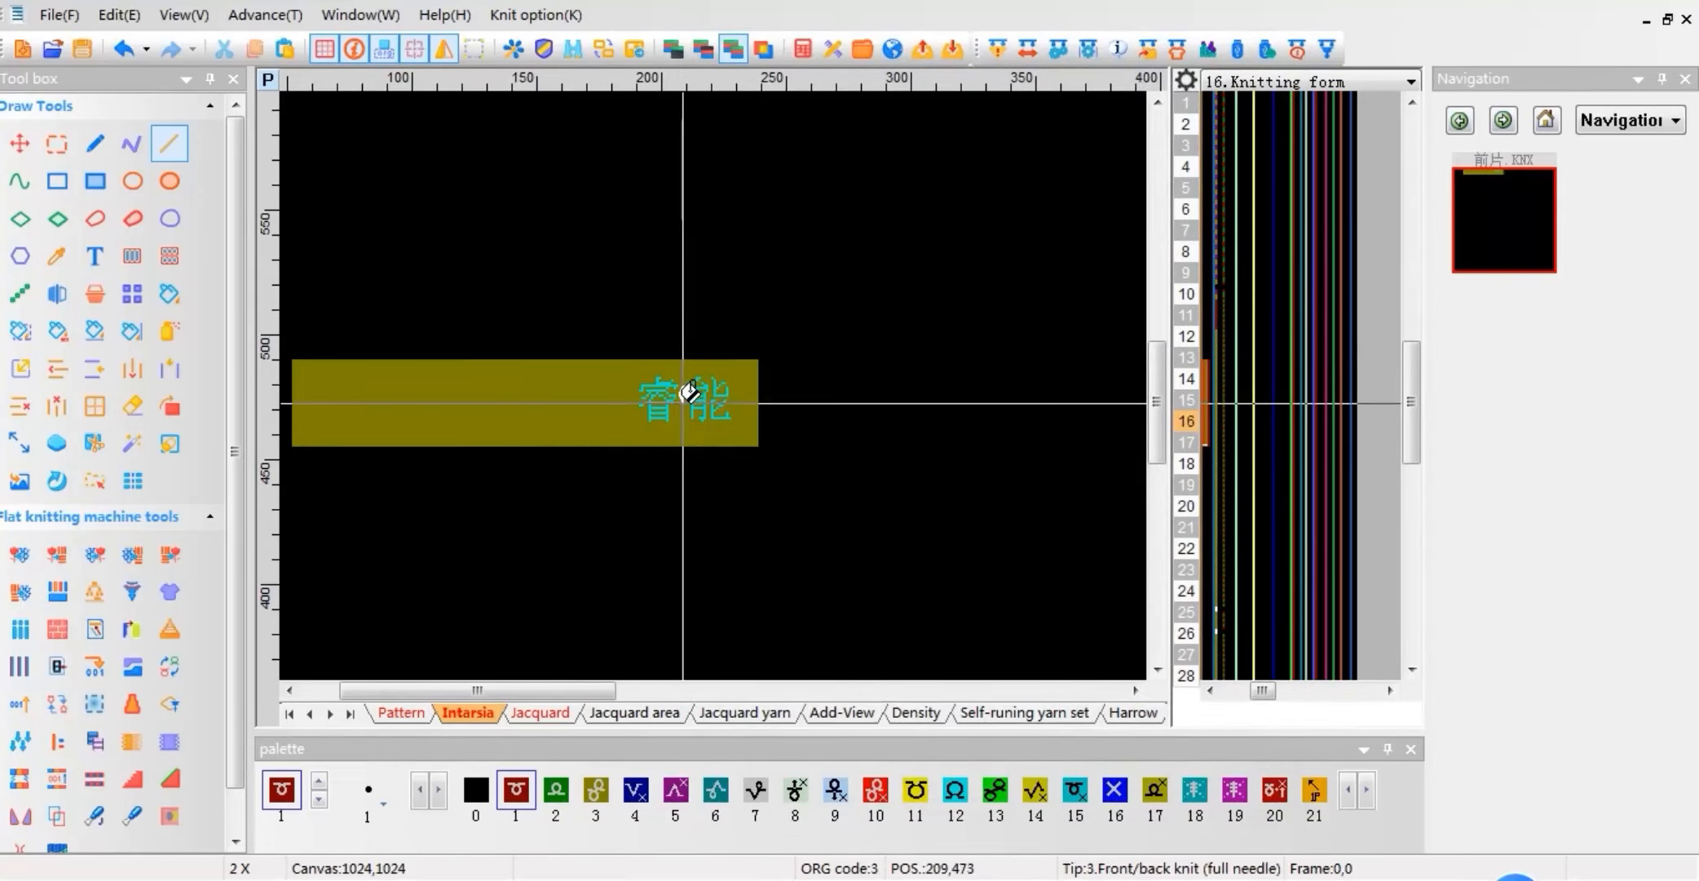
Compare the jacquard region on the Pattern, Intarsia and Jacquard layers.
left_click(385, 714)
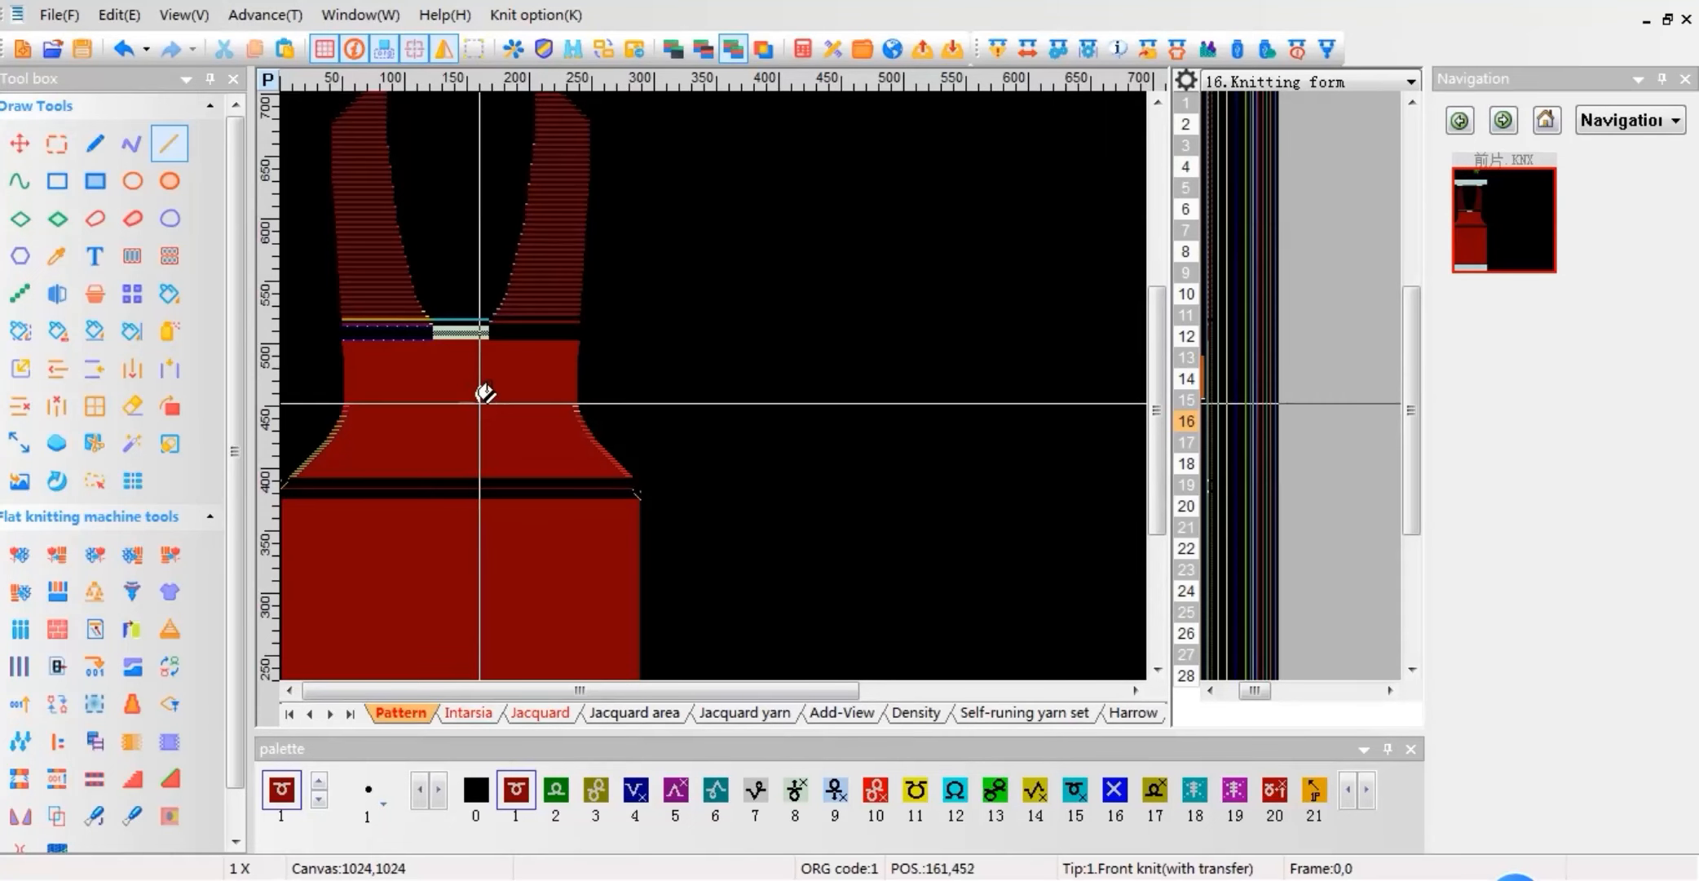
scroll(439, 585, "down", 1)
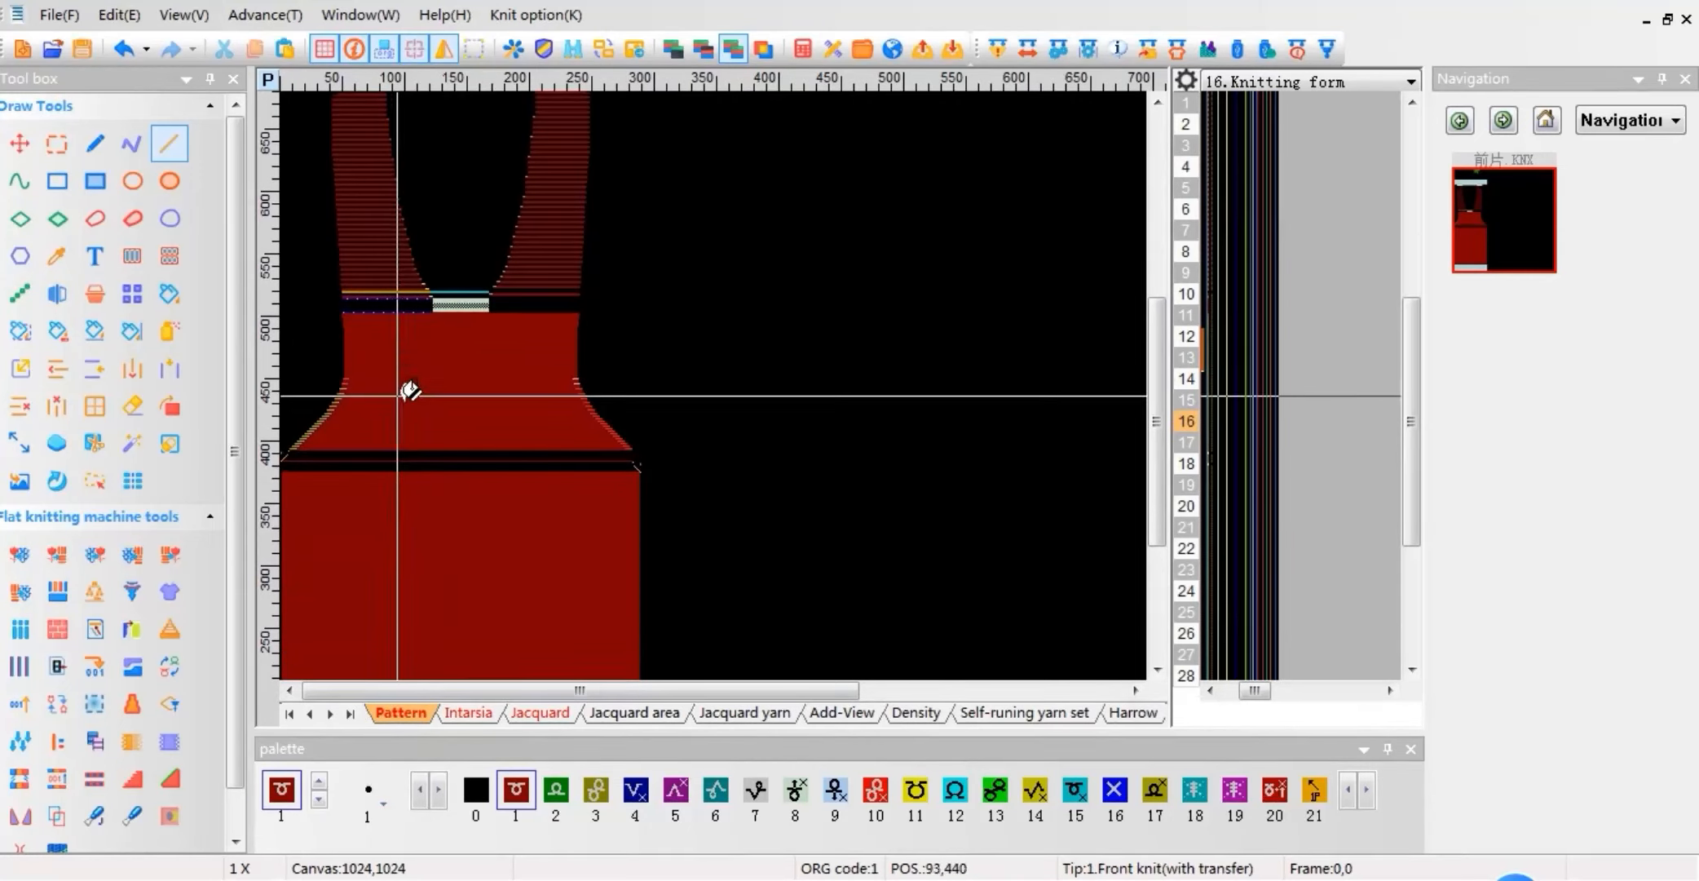
left_click(466, 712)
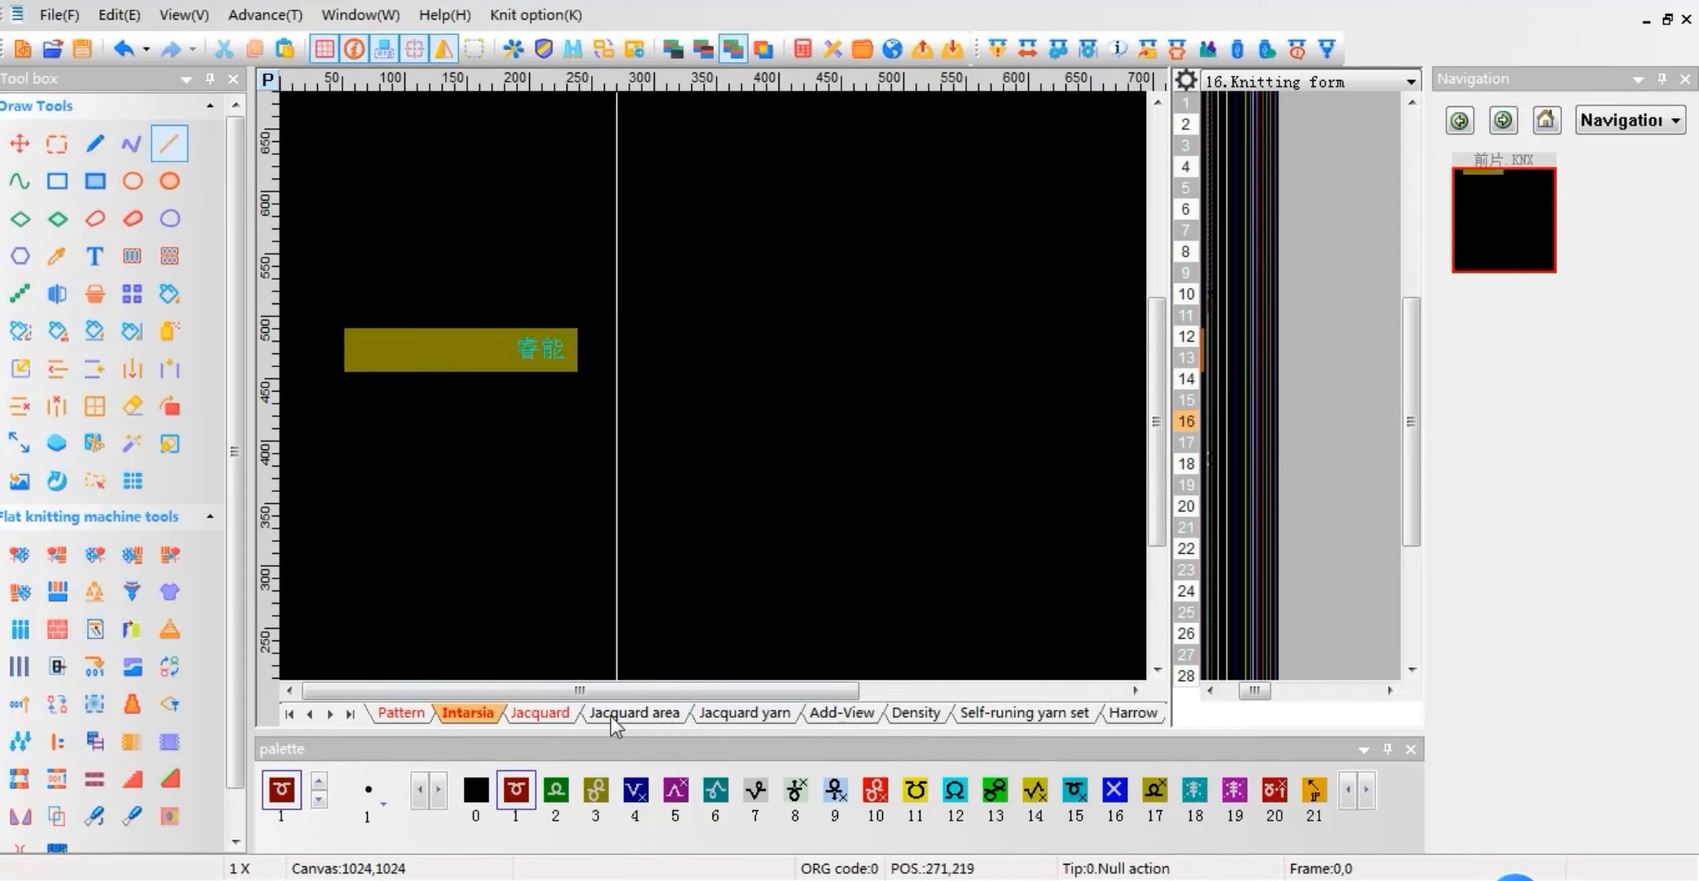
left_click(557, 713)
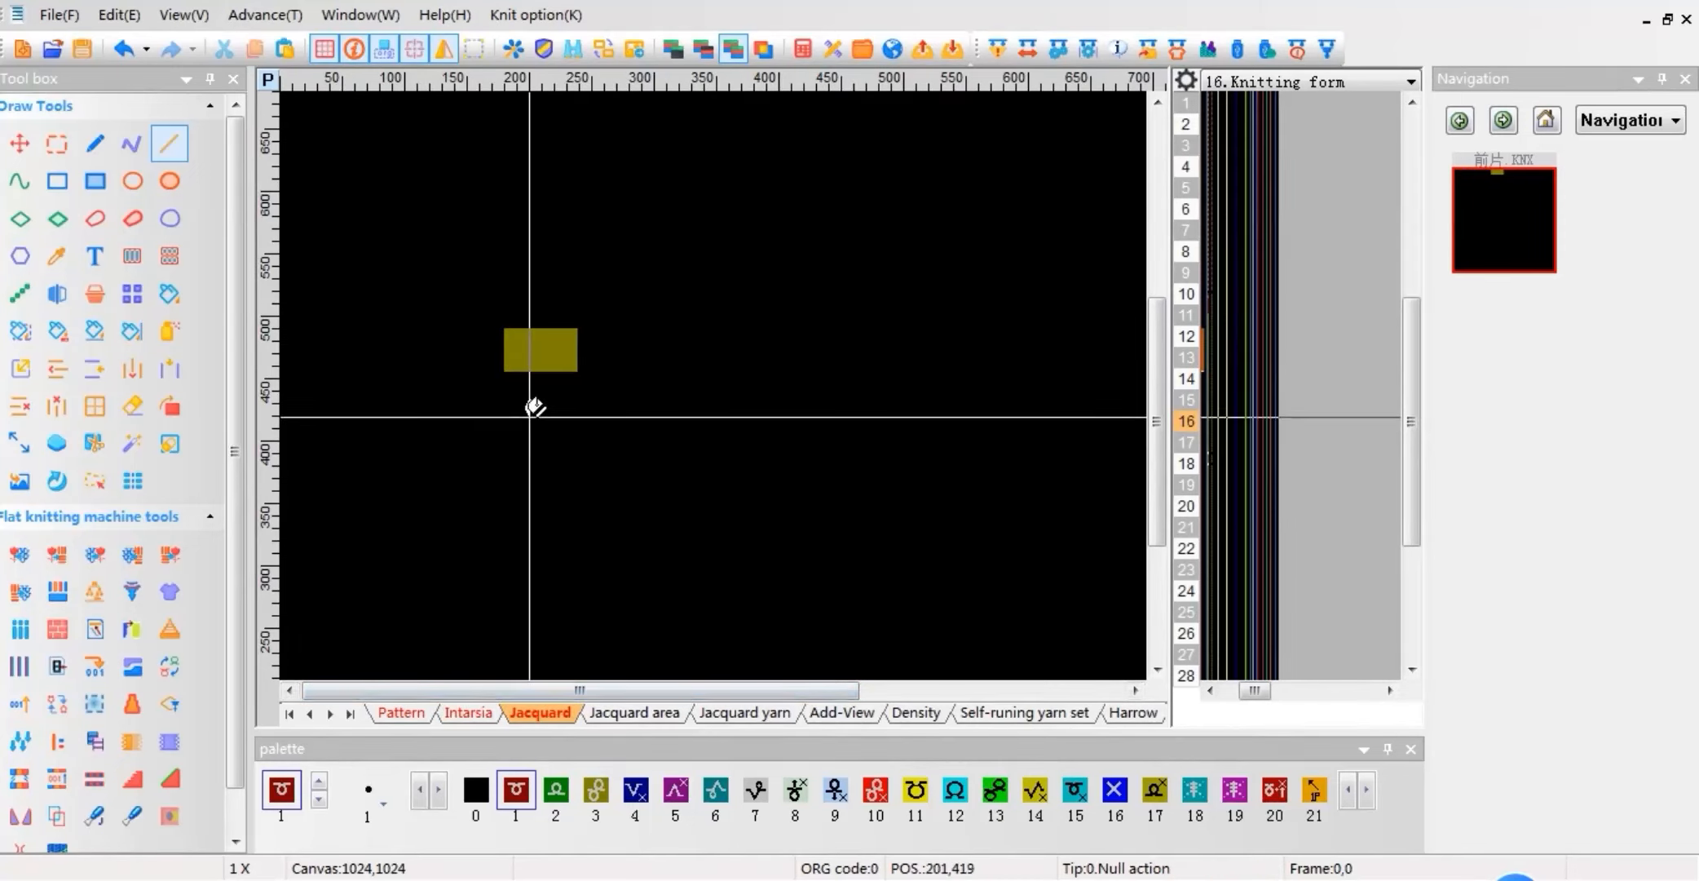
scroll(520, 350, "up", 10)
Try extending the Intarsia block downward with a colour 3 filled rectangle 159 wide and 13 high, and undo that extension.
left_click(460, 715)
left_click(94, 181)
scroll(618, 421, "down", 5)
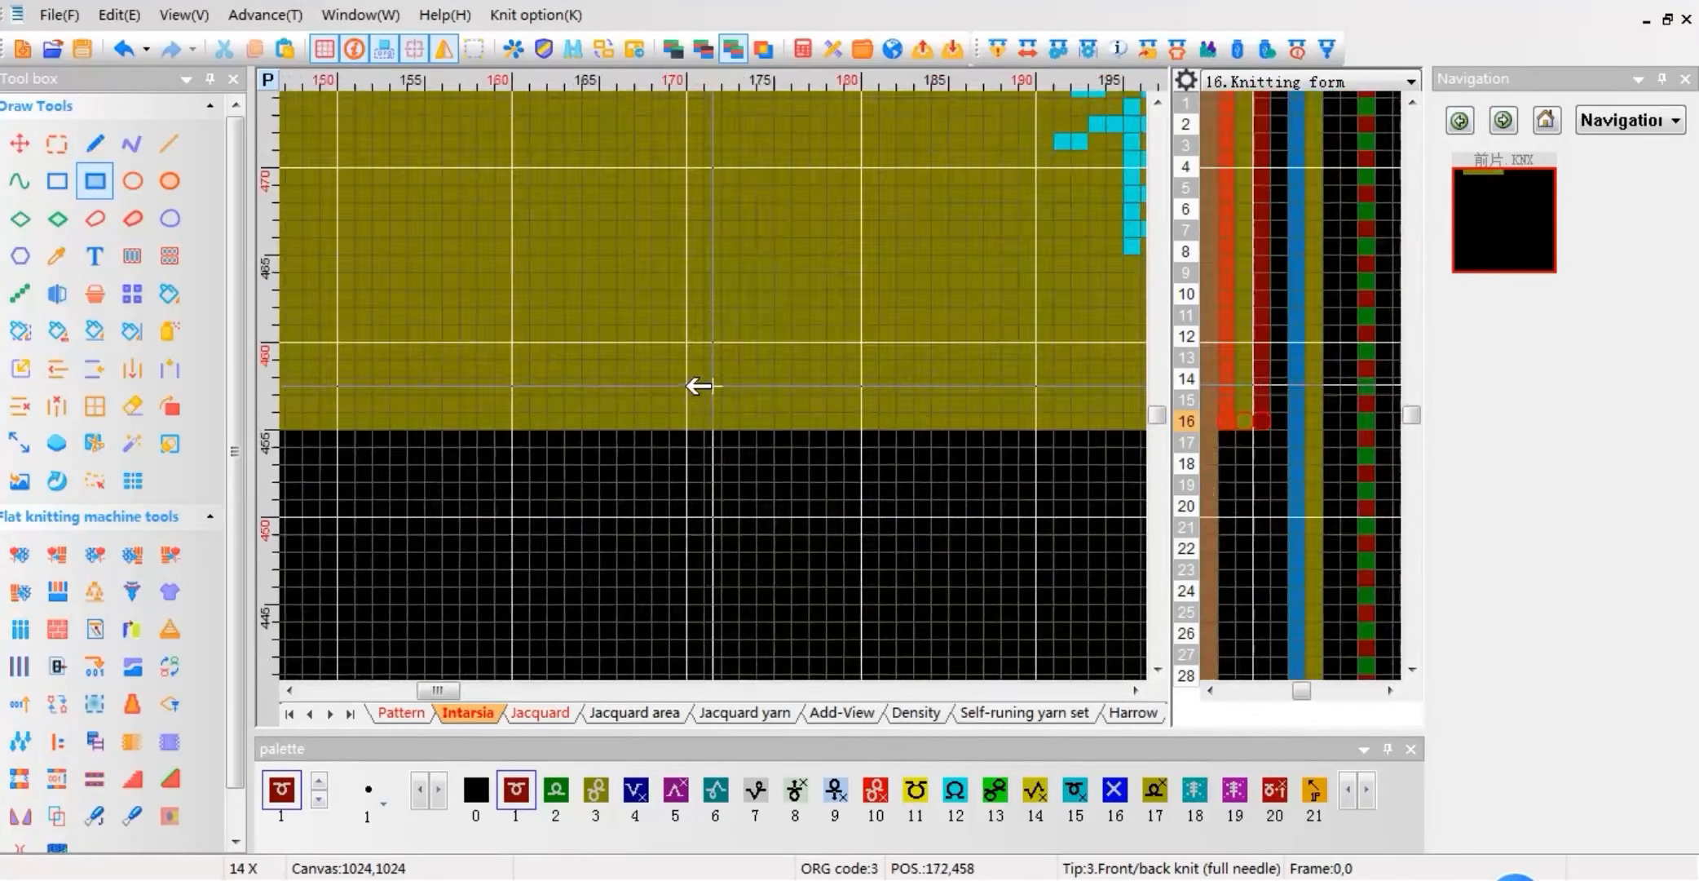
key("3")
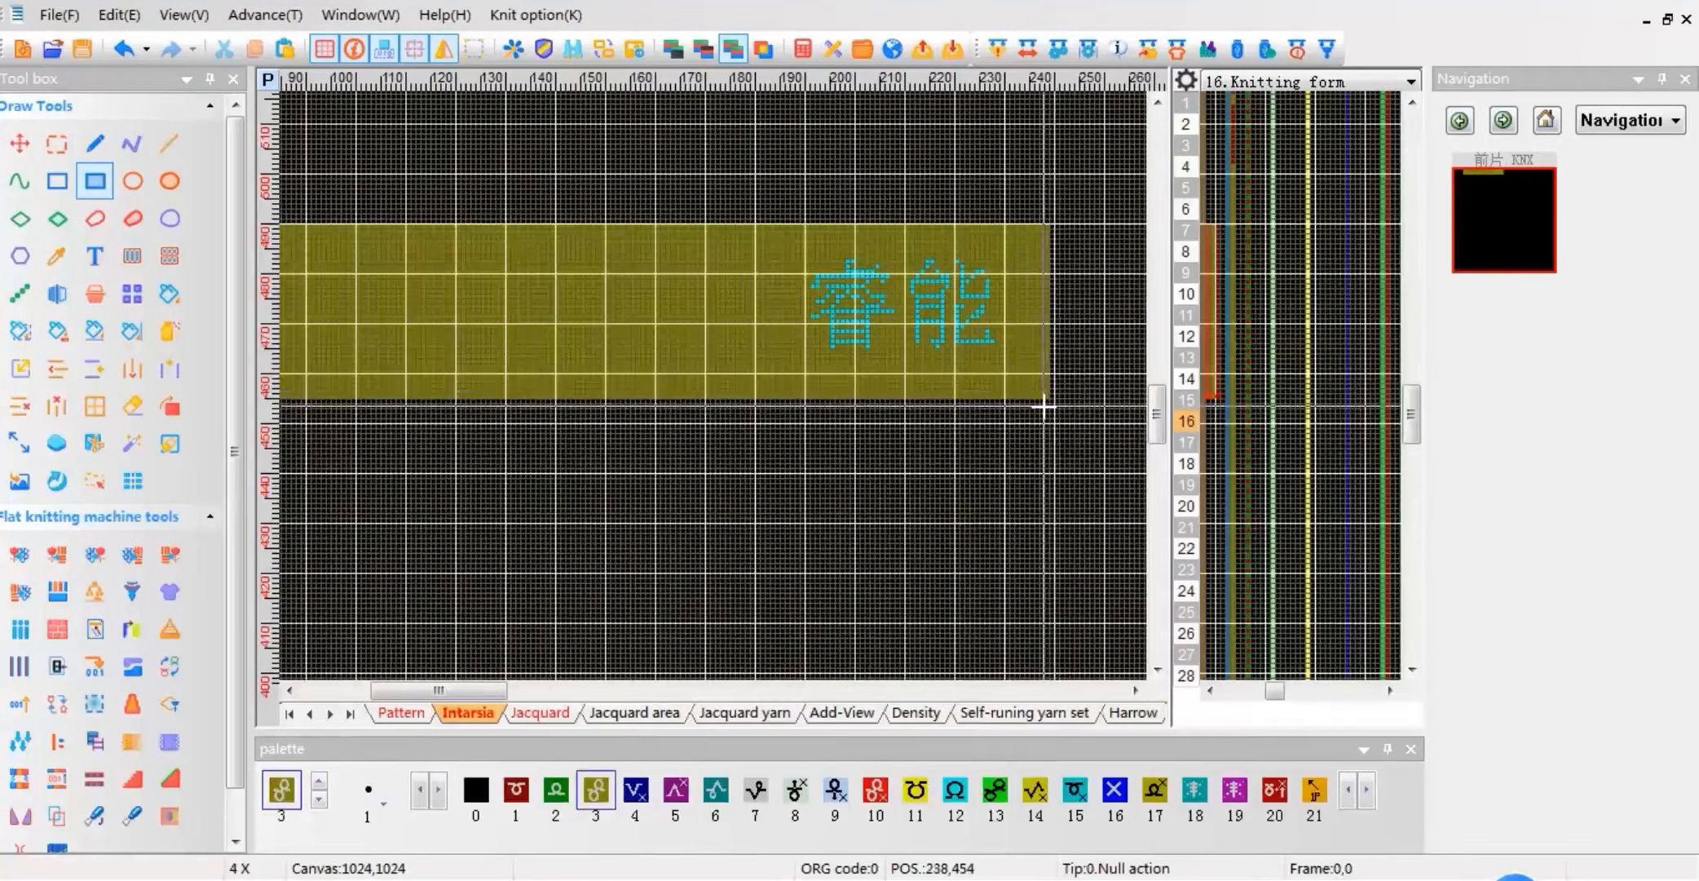
scroll(1044, 405, "up", 5)
right_click(1245, 278)
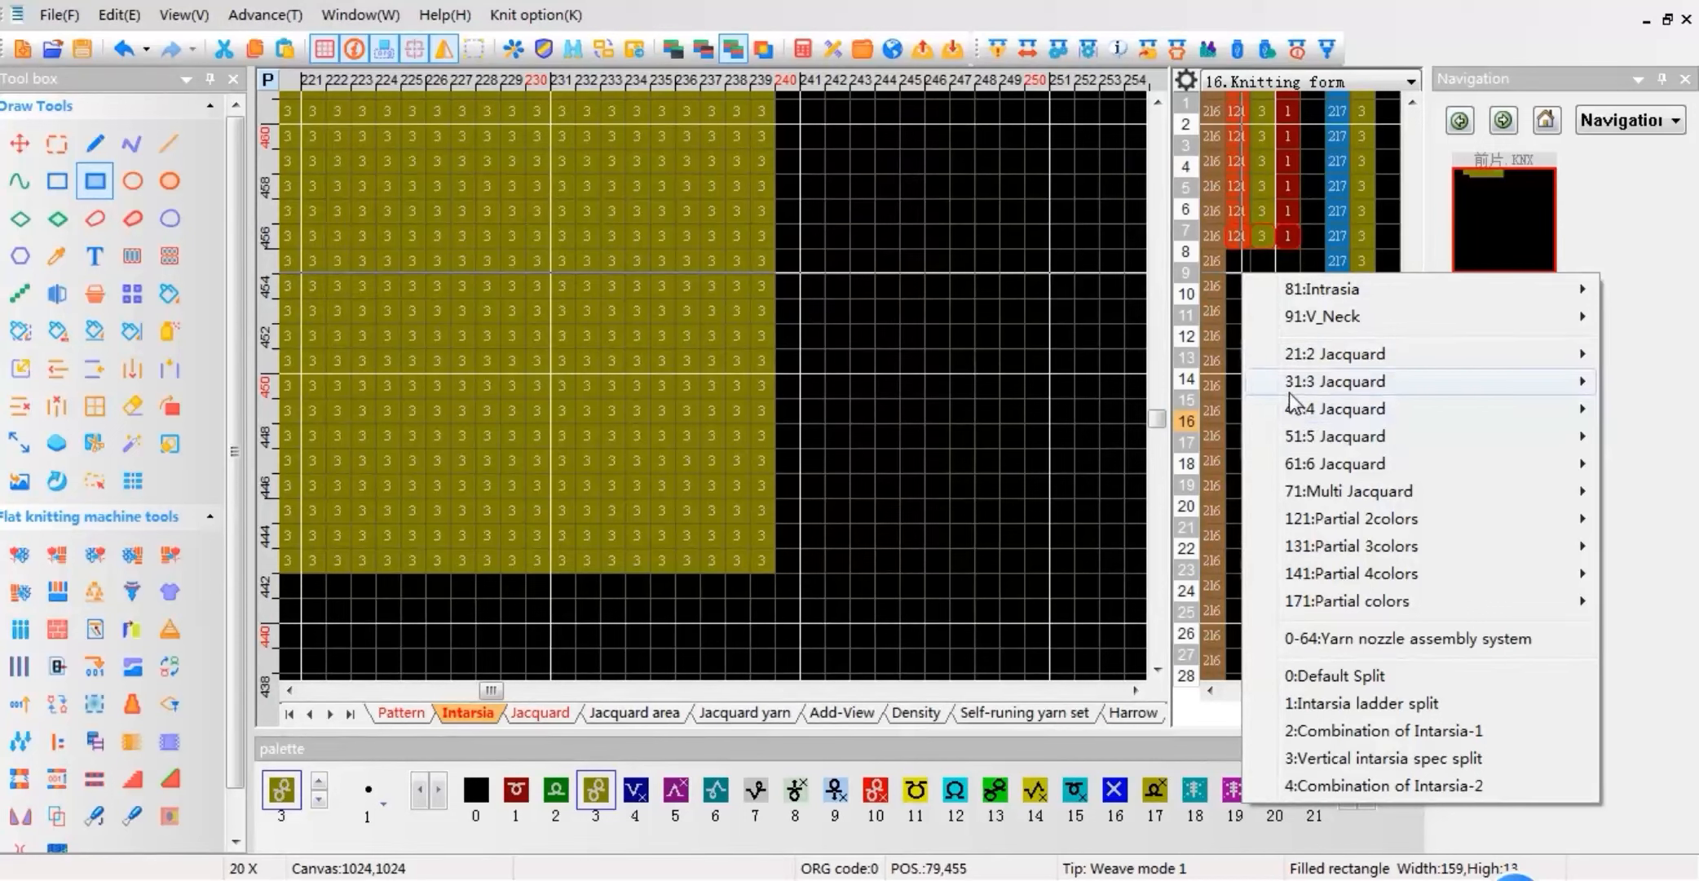
left_click(1640, 262)
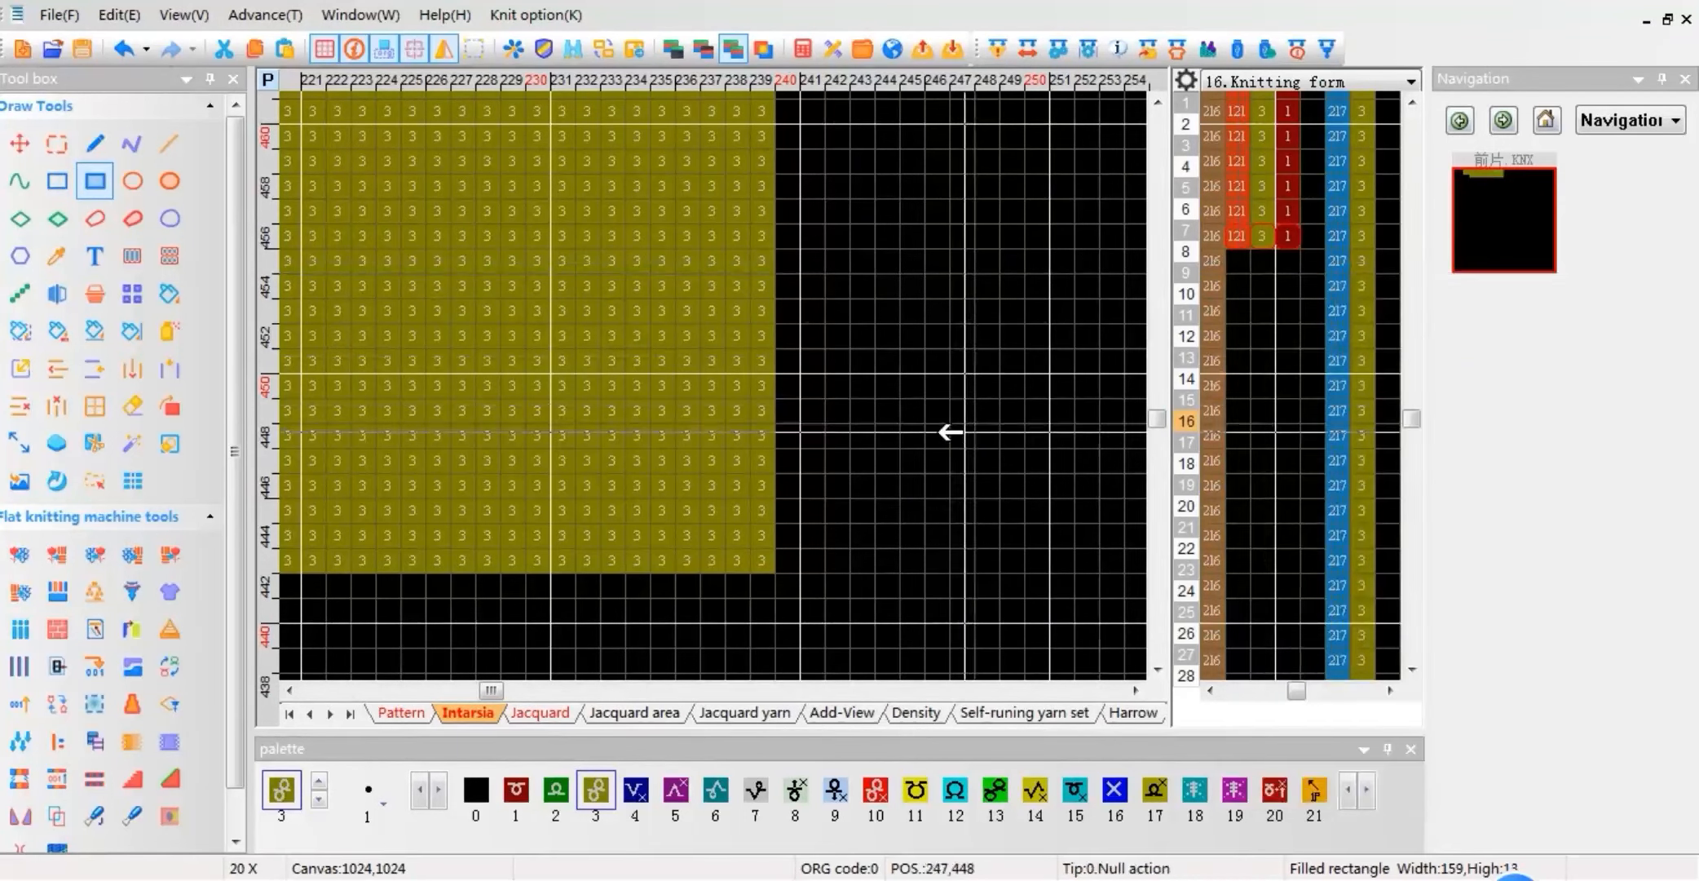
key("ctrl+z")
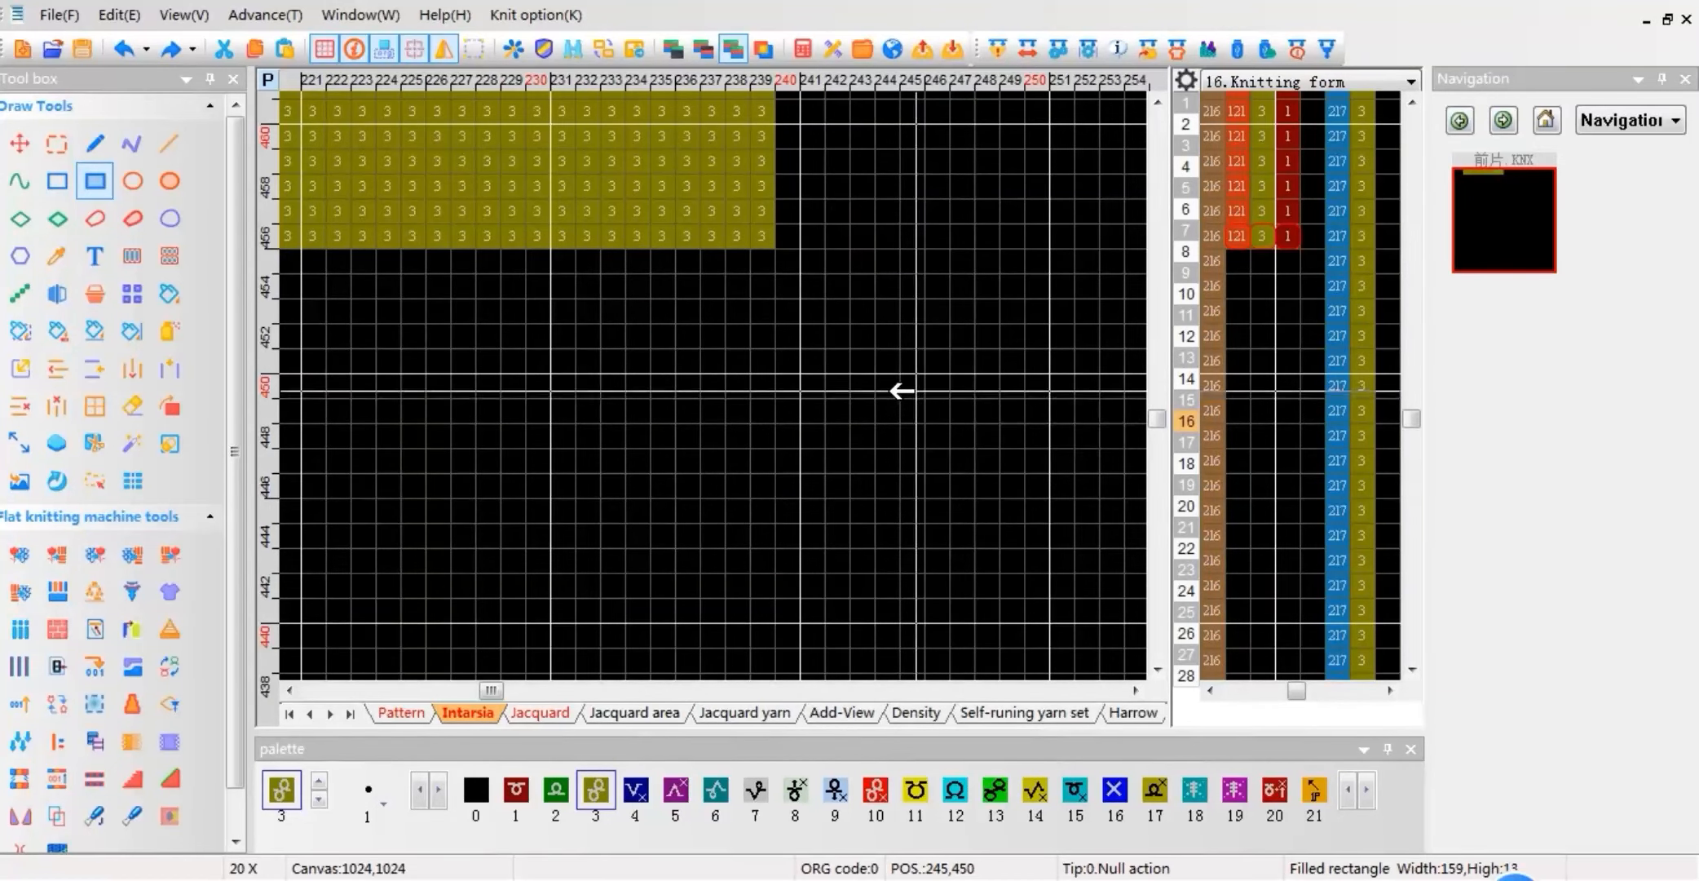
Confirm the yarn feeder group settings and compile the pattern with the default.cop programme.
scroll(699, 386, "down", 2)
scroll(699, 386, "down", 4)
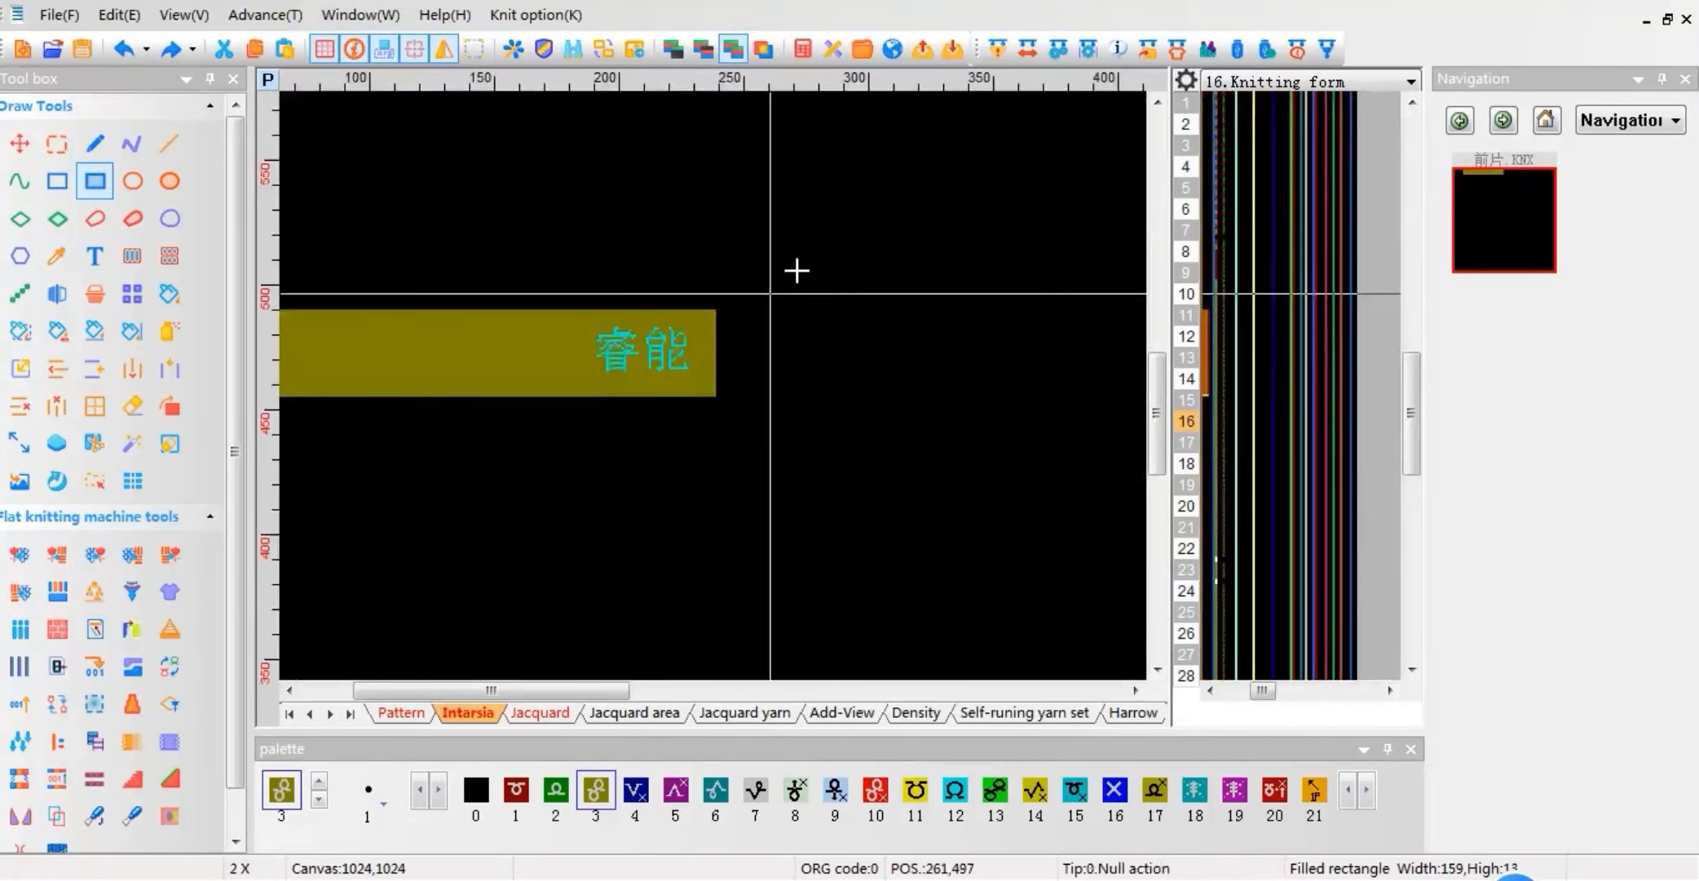
left_click(1057, 51)
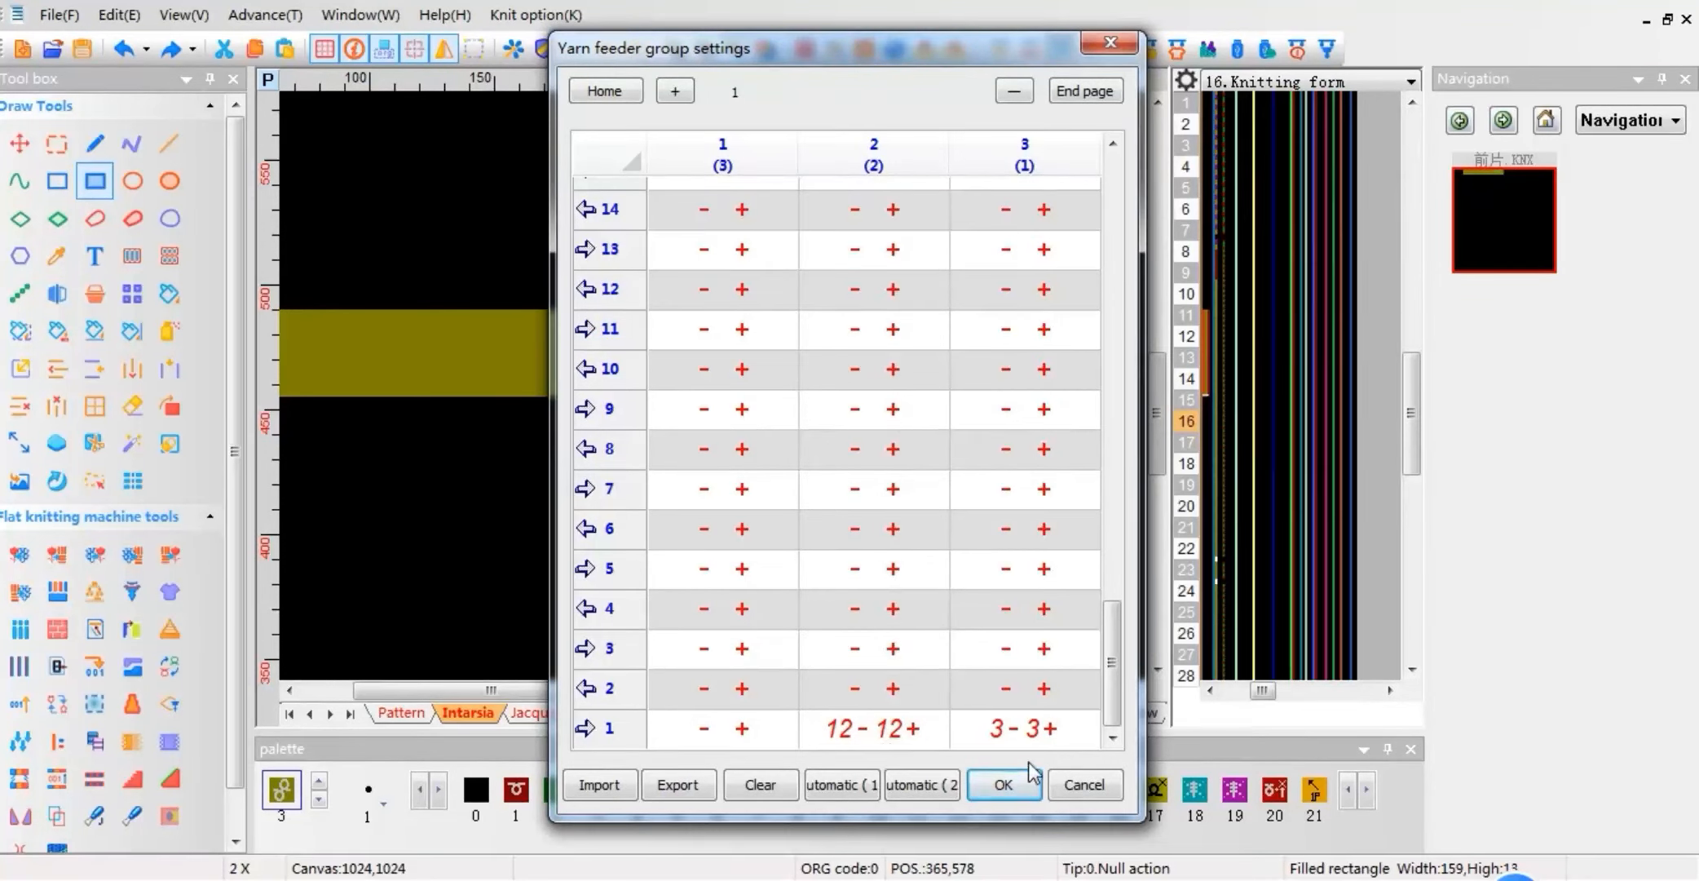
left_click(1011, 788)
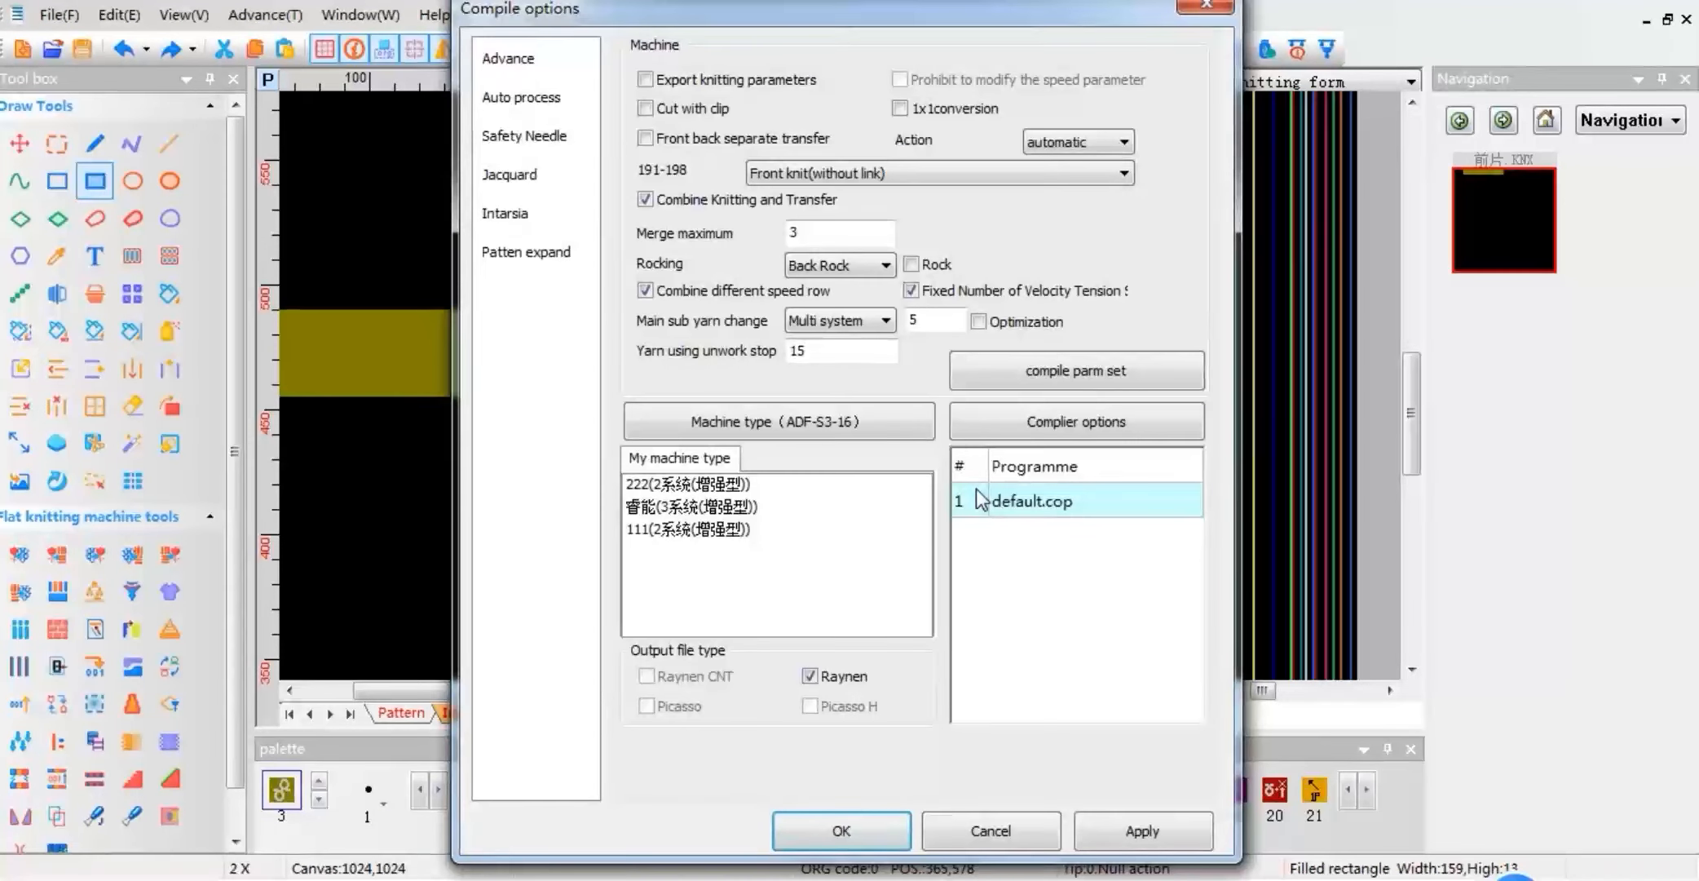
left_click(1032, 505)
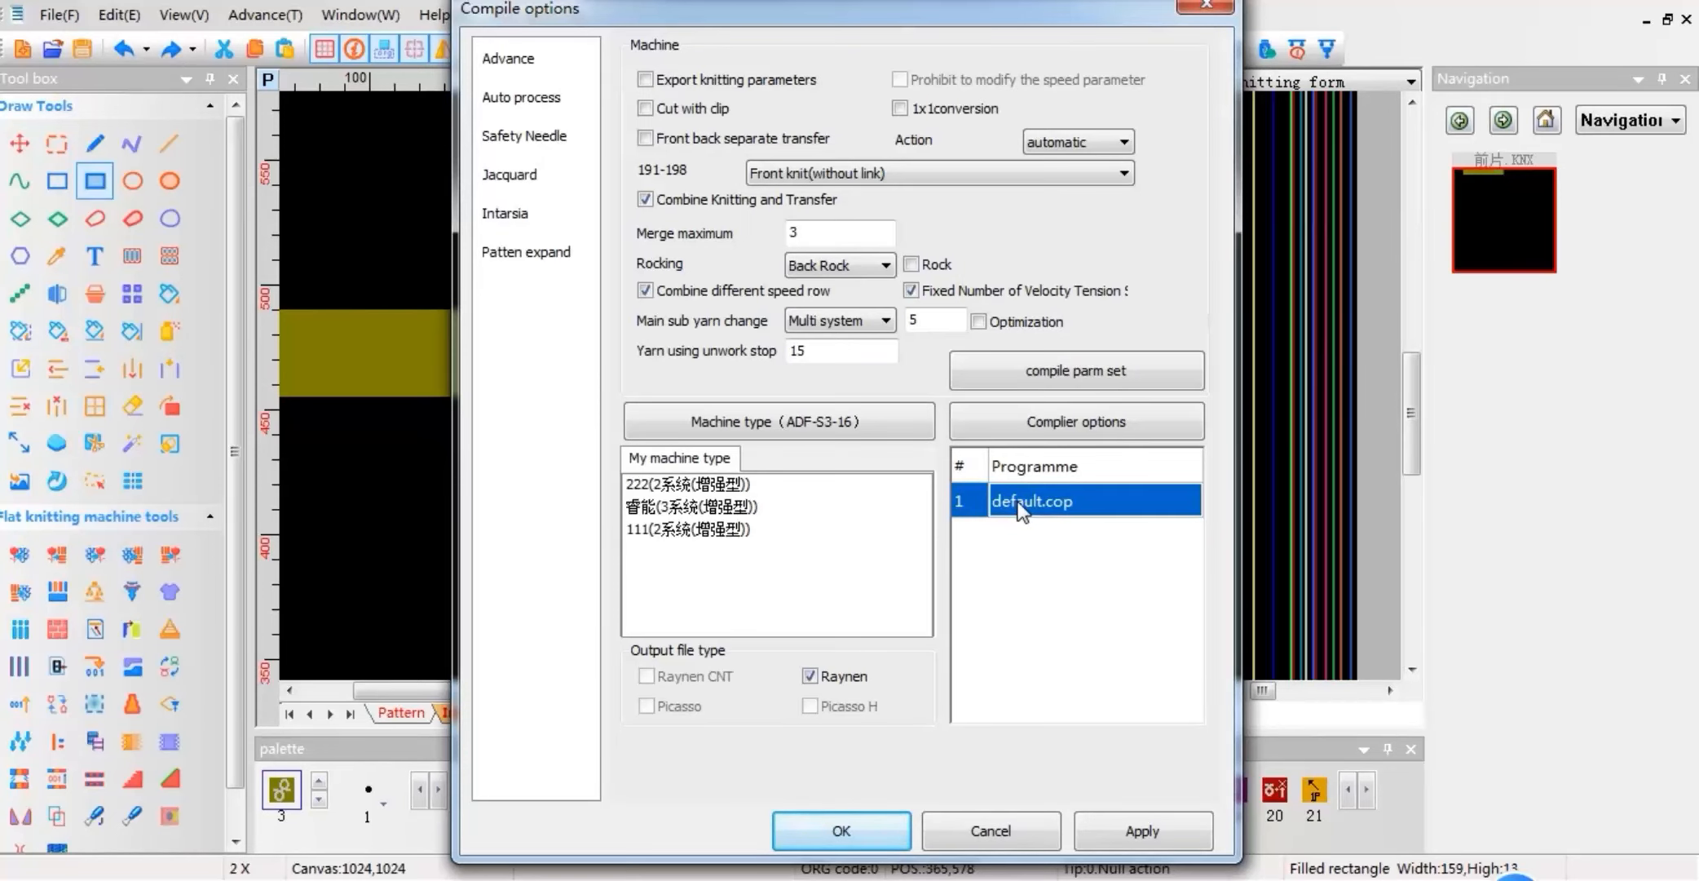
double_click(1037, 498)
left_click(840, 832)
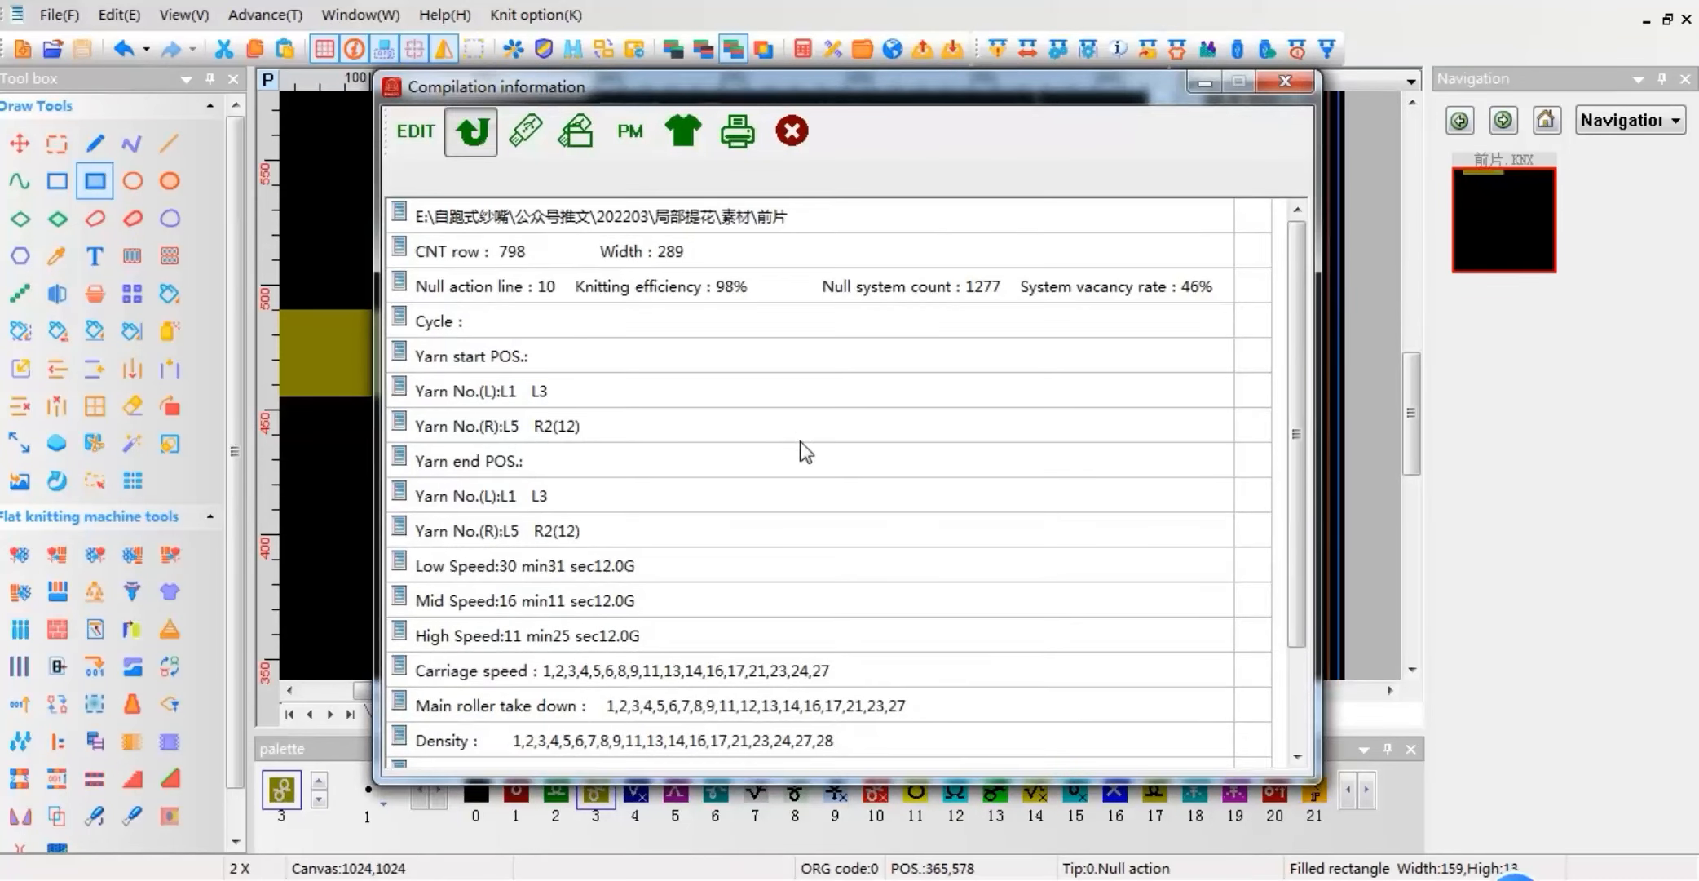
double_click(814, 441)
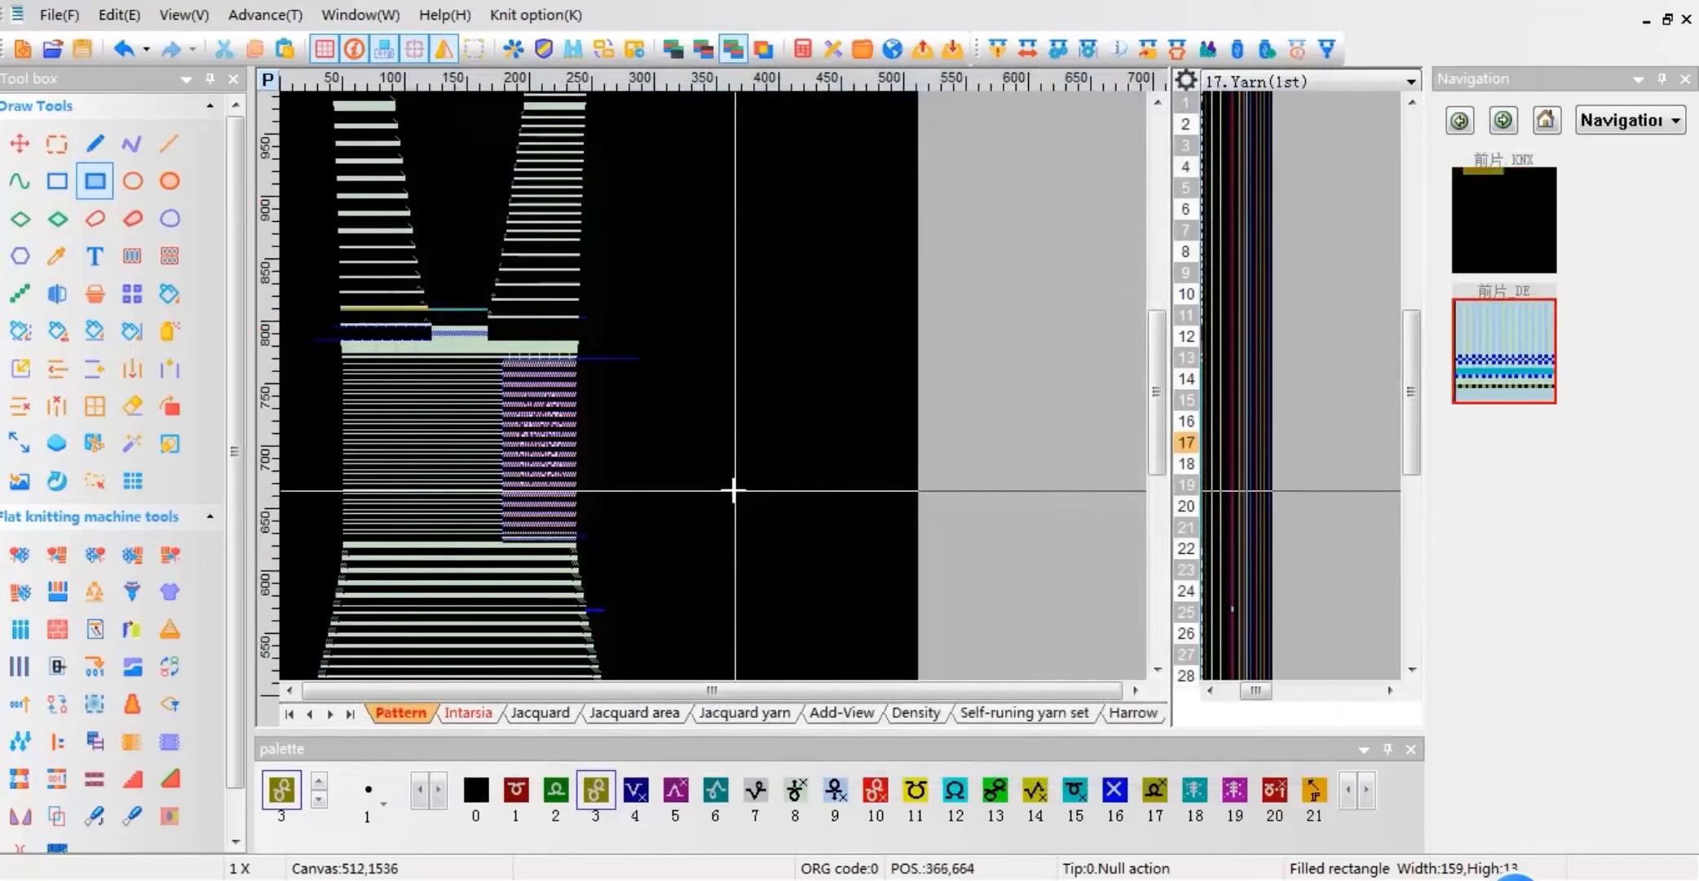
Examine the compiled pattern's partial jacquard area, its lower and upper edges, and the yarn assigned to each row.
scroll(537, 542, "up", 5)
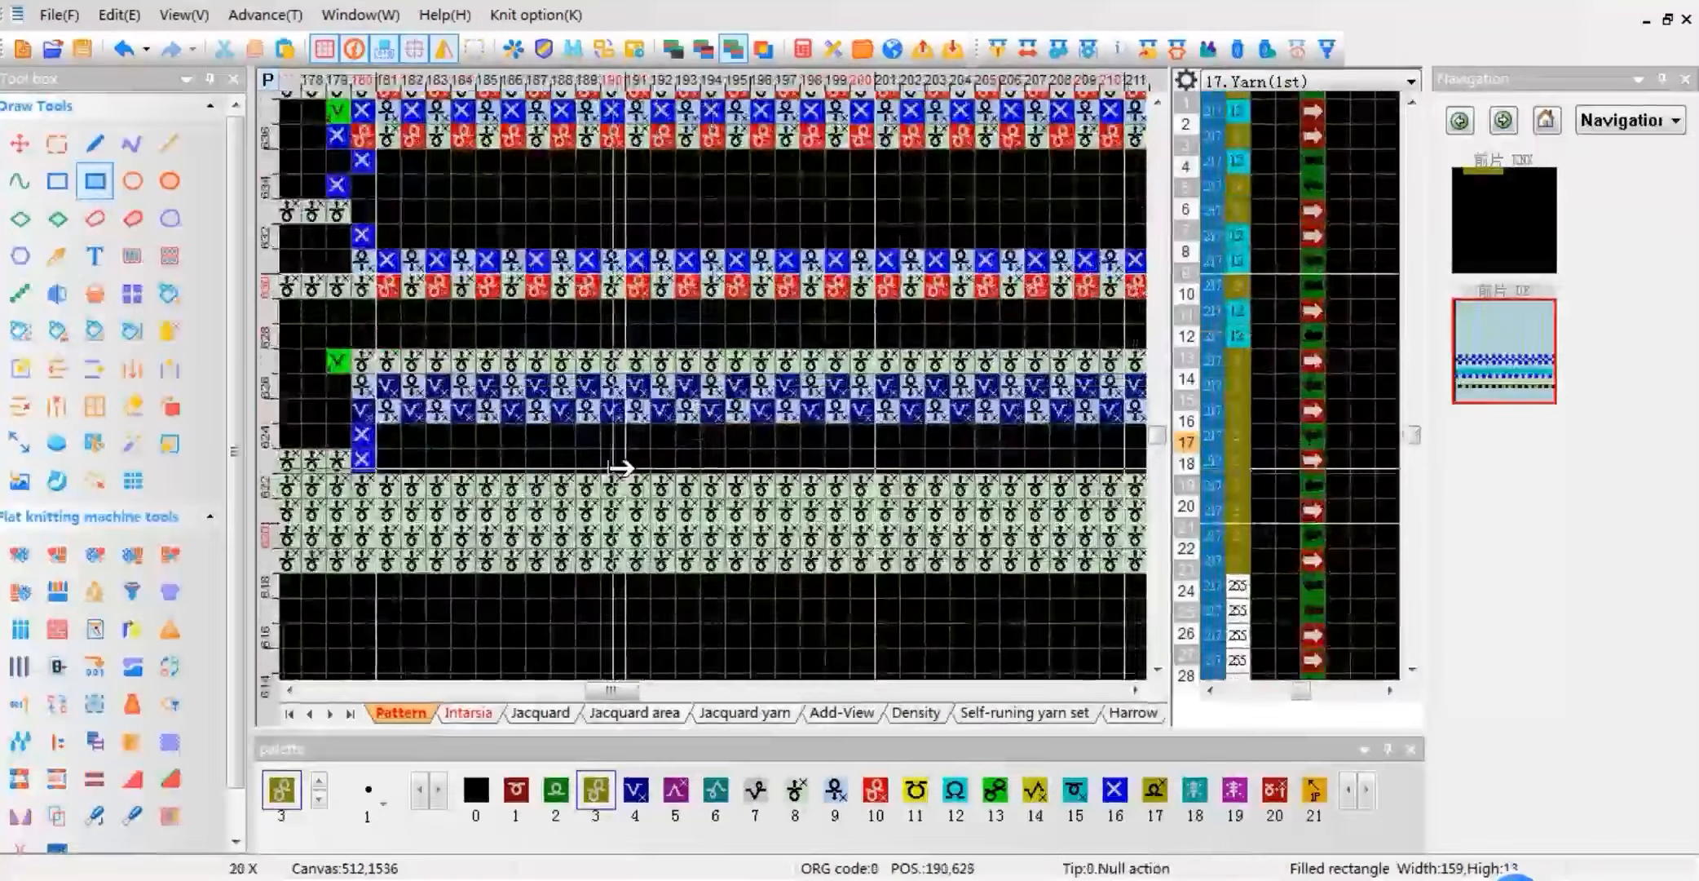
scroll(628, 397, "up", 4)
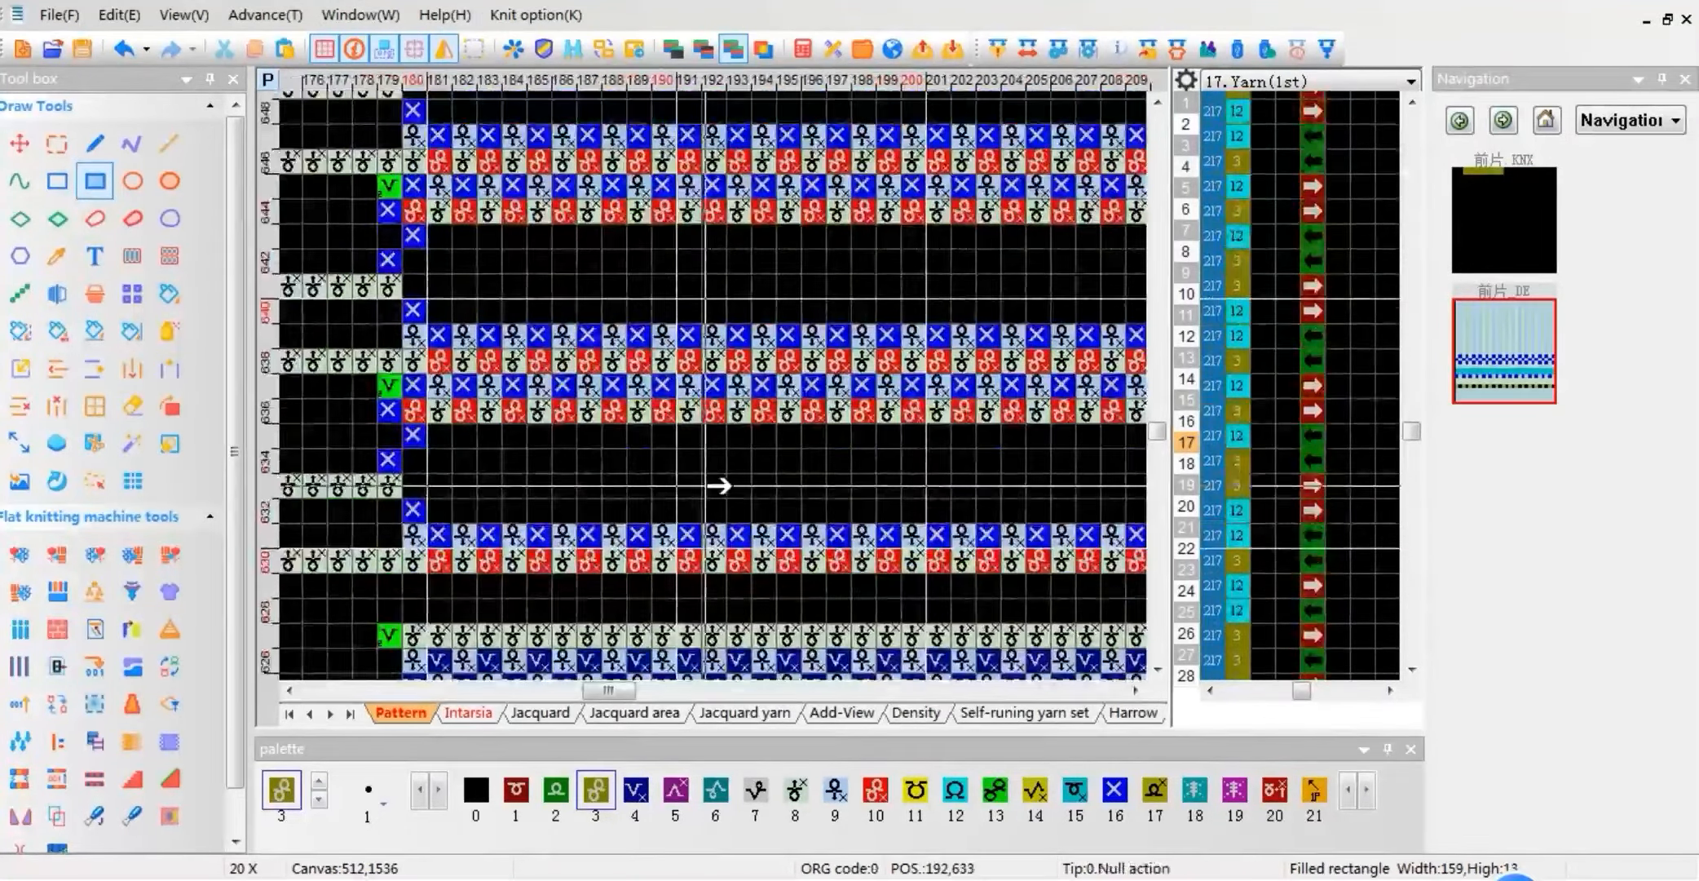
scroll(730, 403, "down", 3)
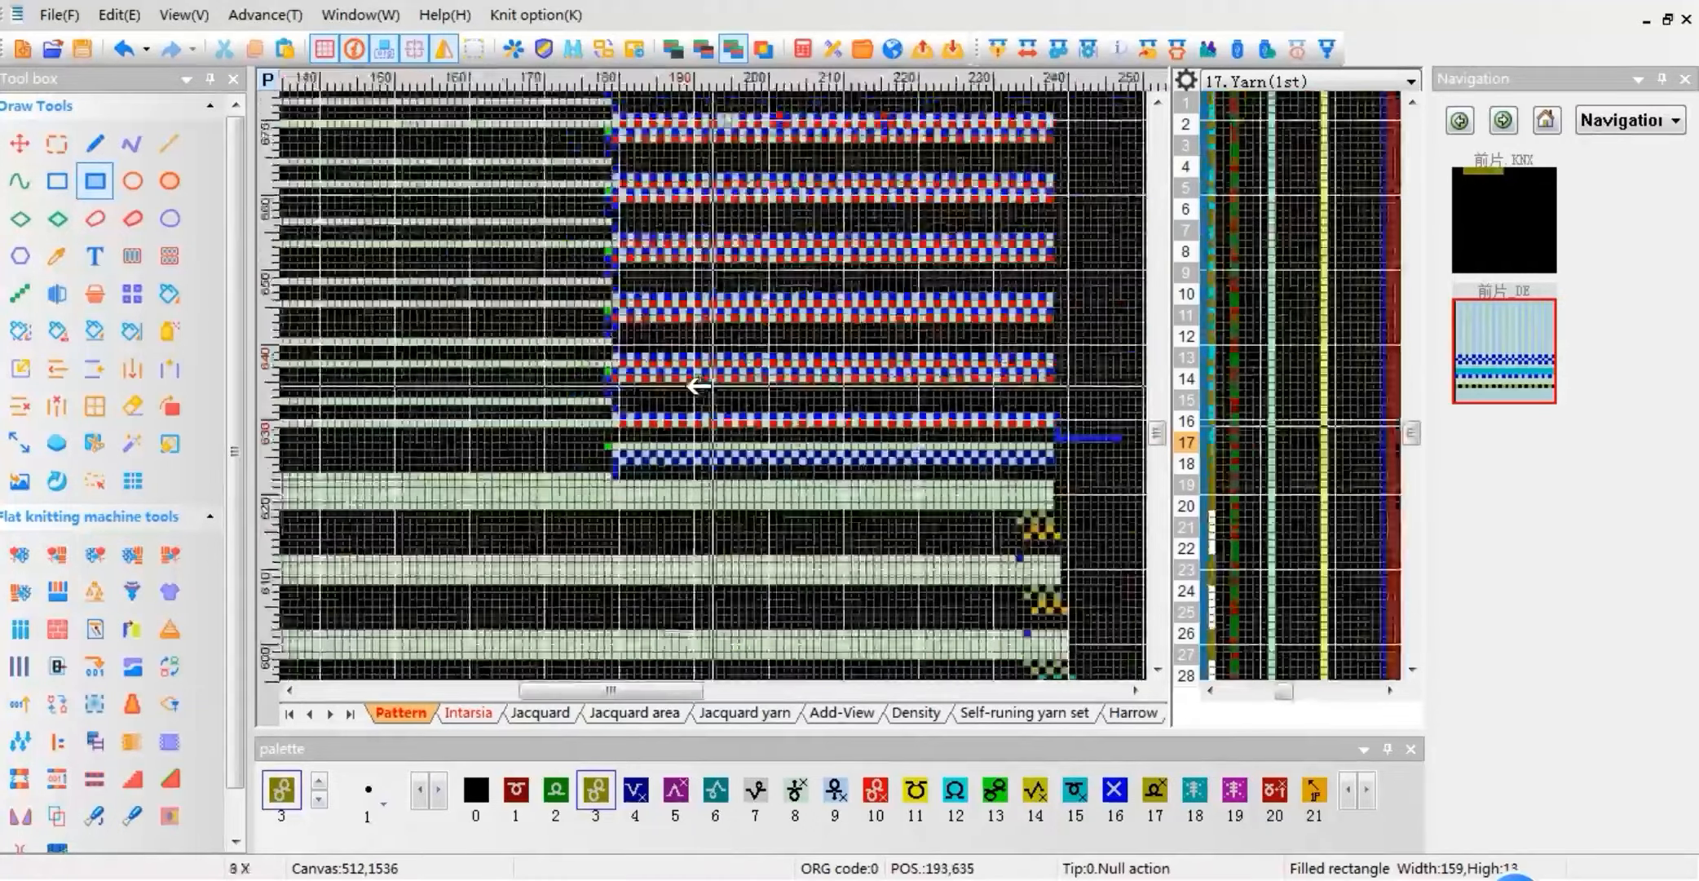
scroll(801, 167, "up", 10)
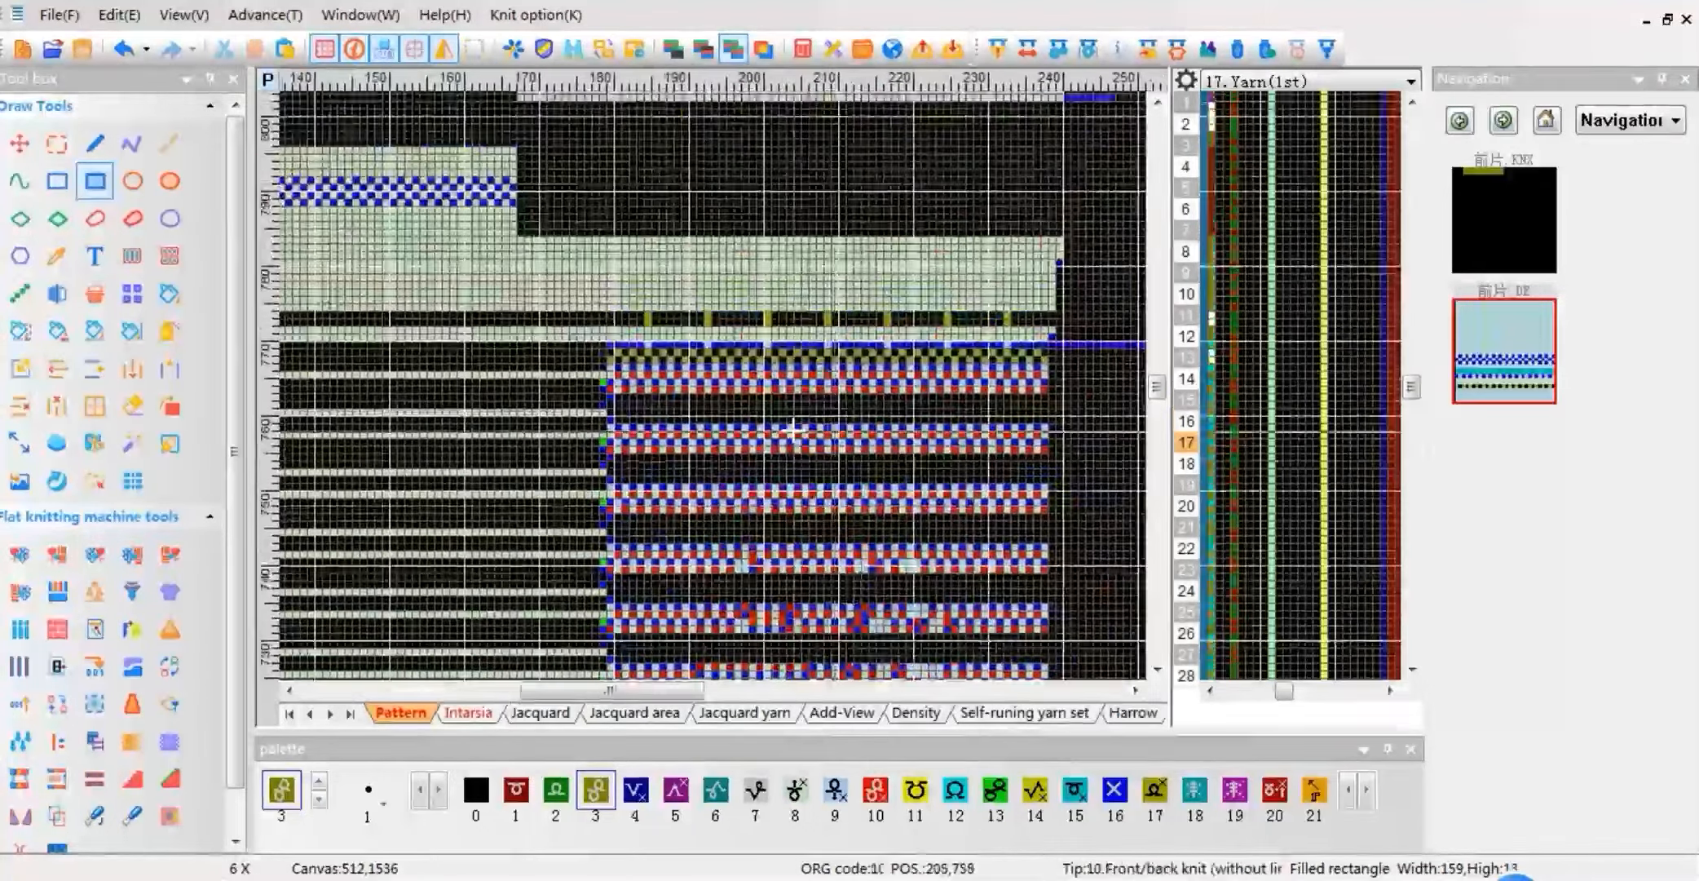
scroll(736, 359, "up", 3)
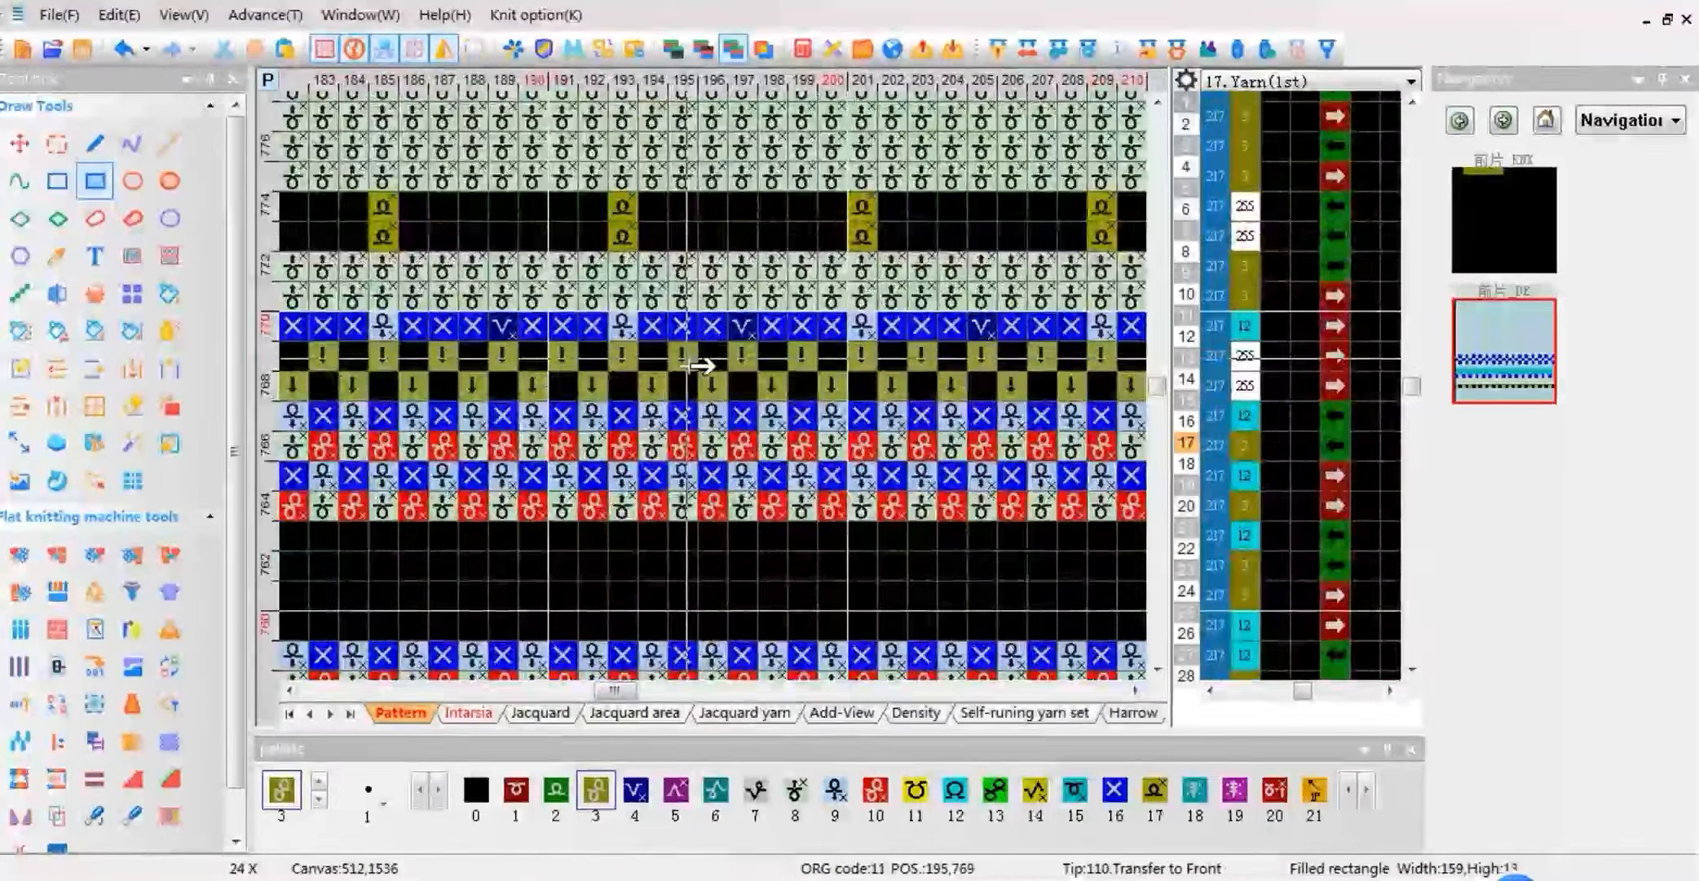
Examine the transfer-to-front rows 768–769 and the row above them across the full width of the compiled jacquard's upper edge.
scroll(717, 392, "left", 3)
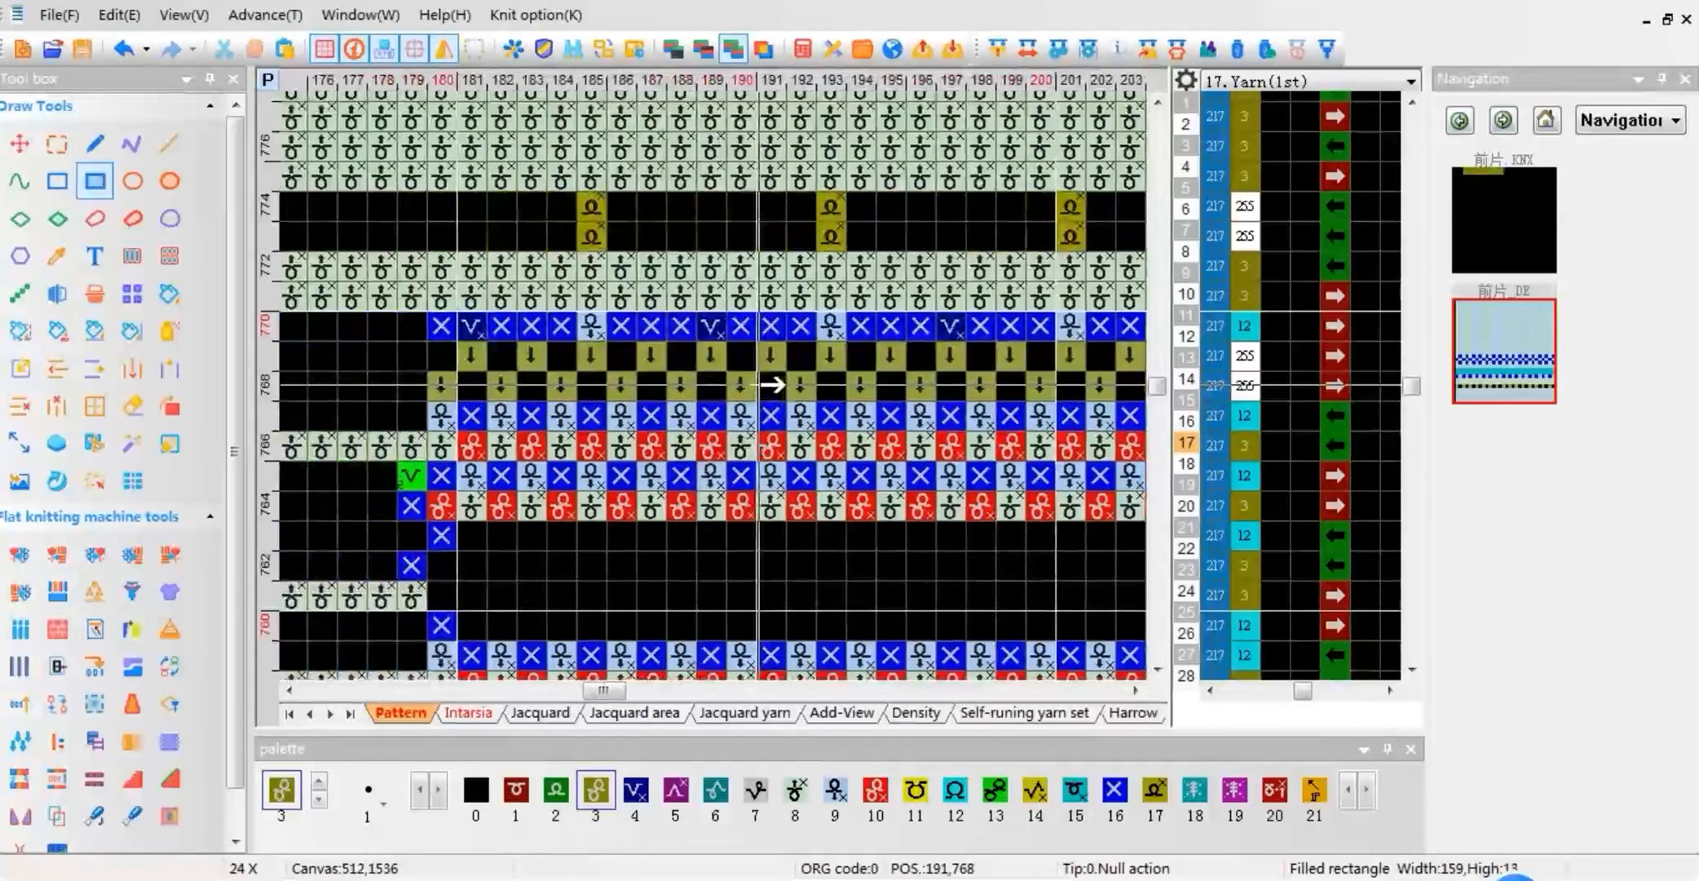
scroll(763, 379, "right", 3)
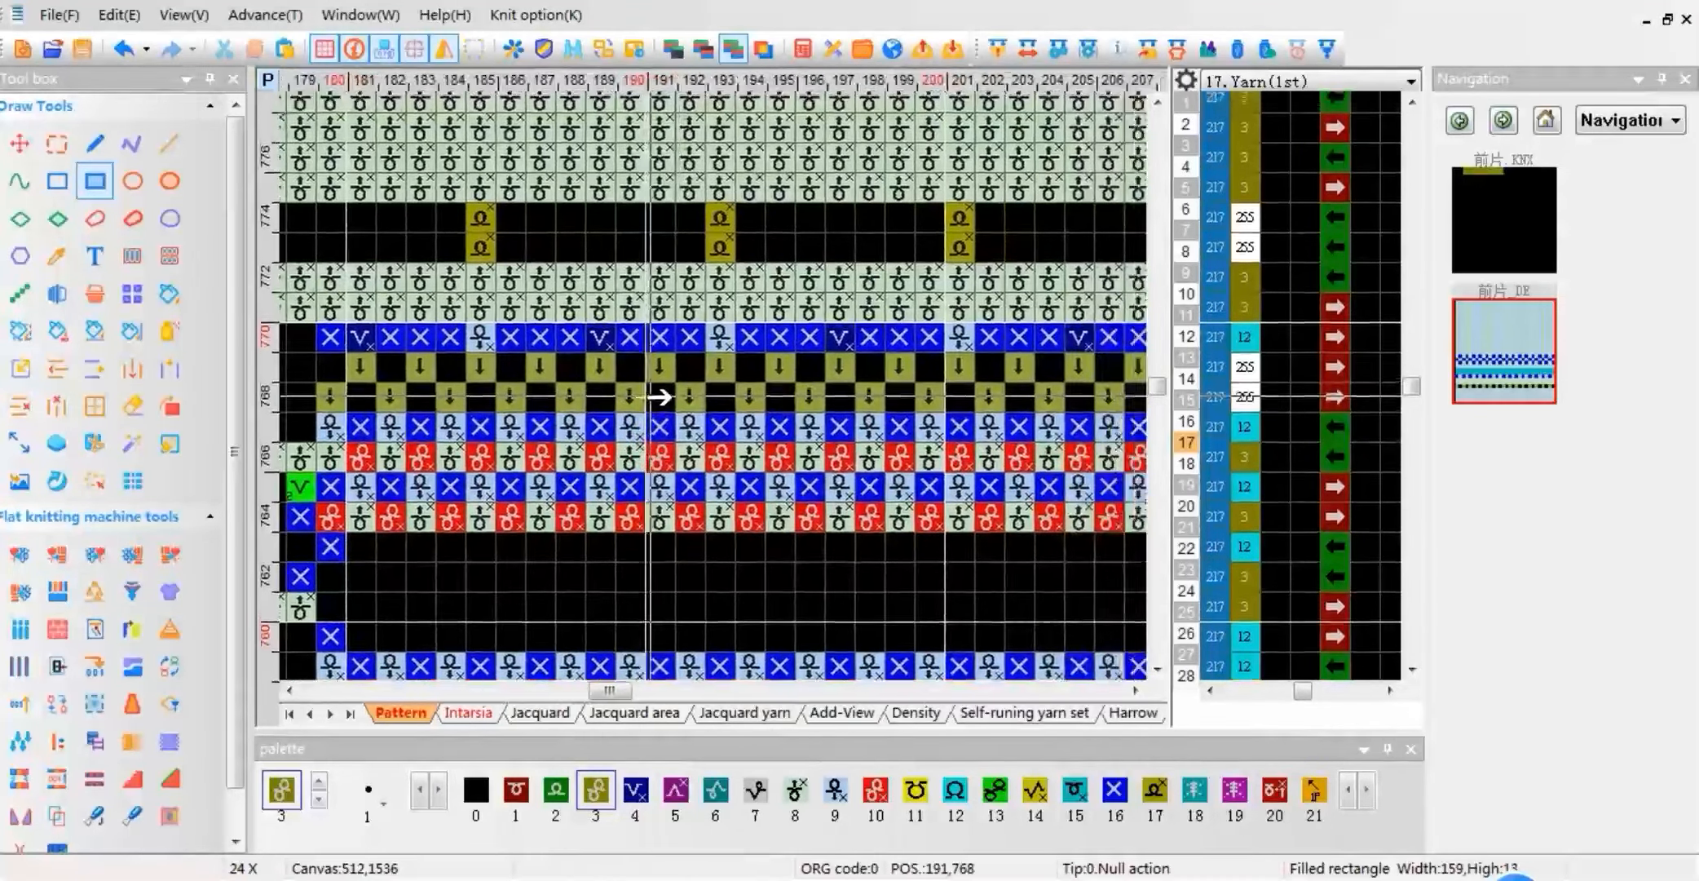
scroll(1109, 392, "right", 15)
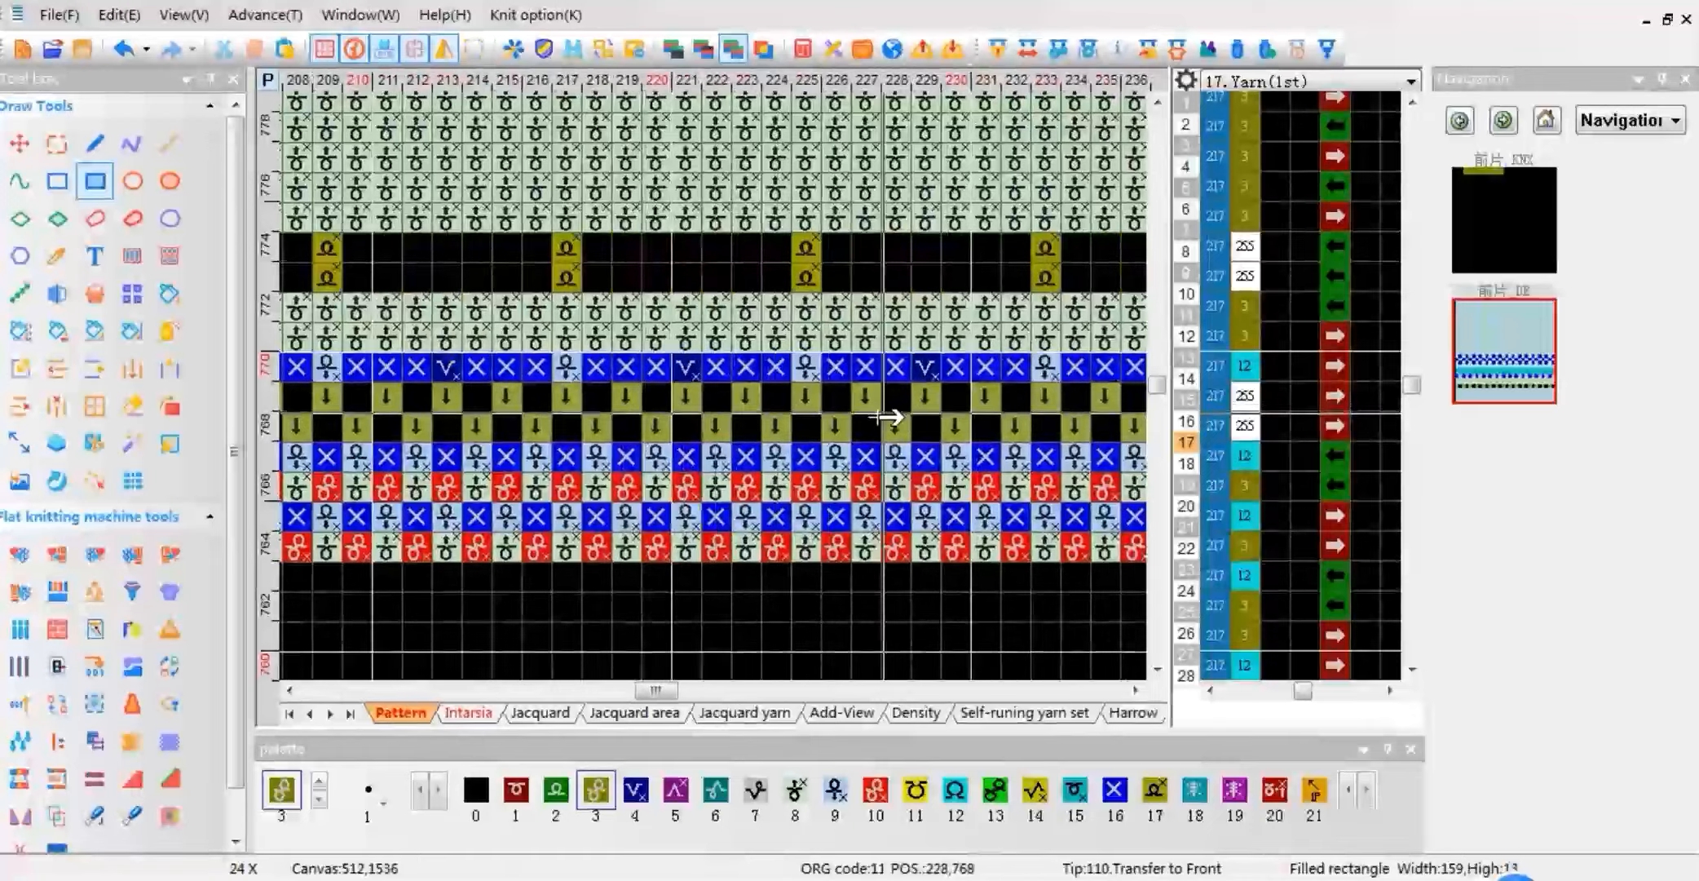
scroll(907, 428, "right", 2)
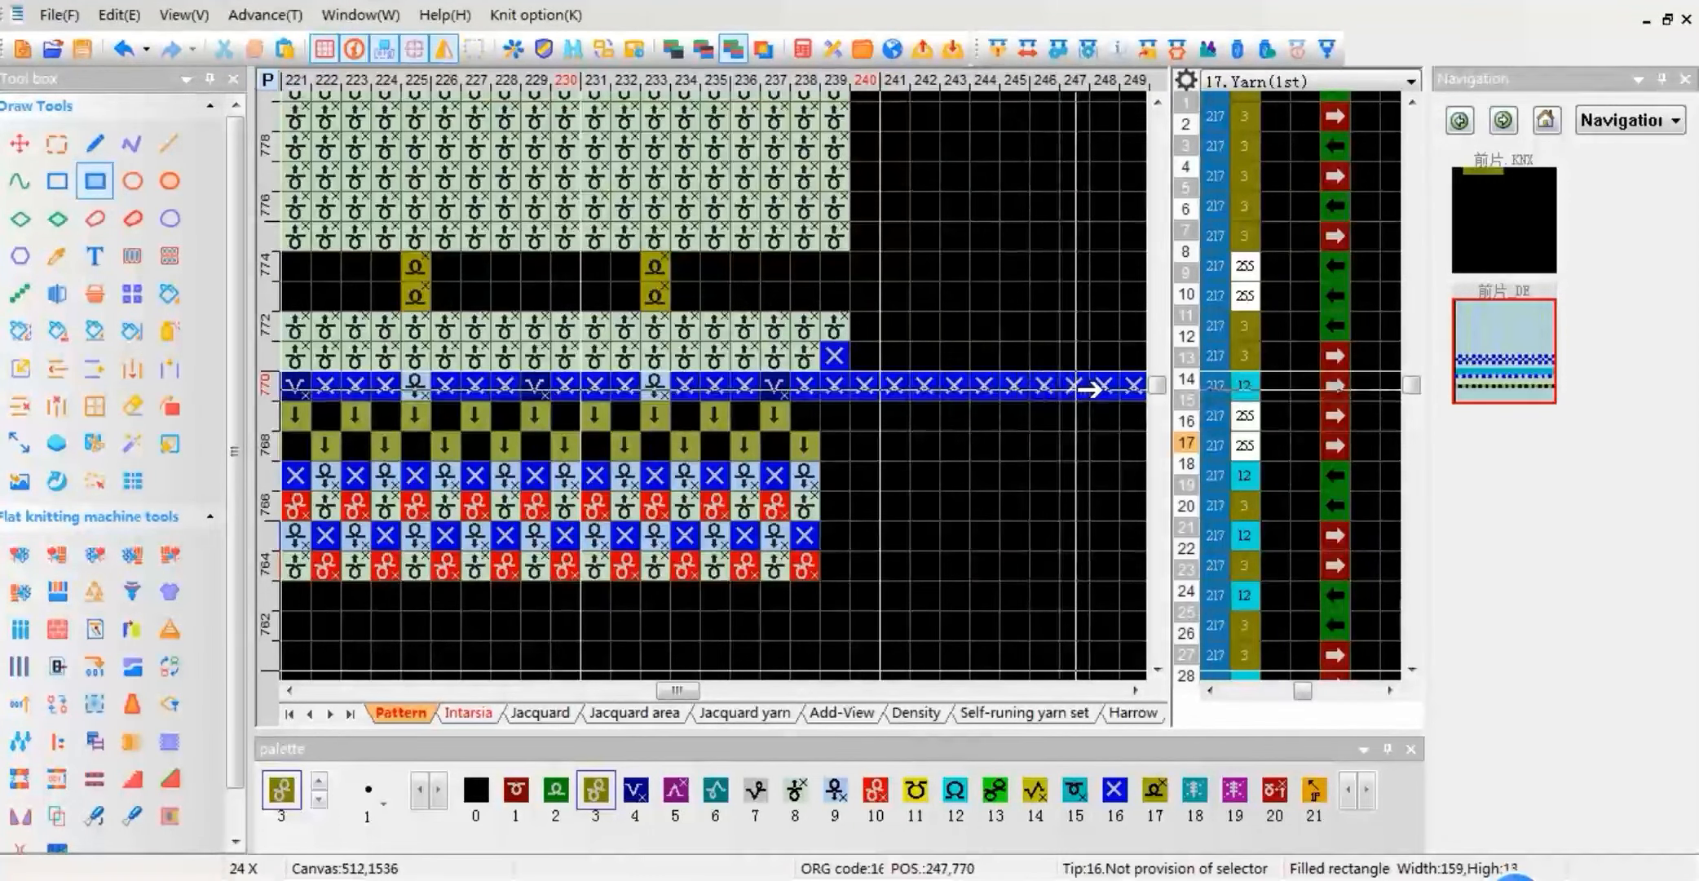
Return from the compiled view to the original 前片_KNX pattern and display its Pattern layer.
scroll(860, 411, "down", 8)
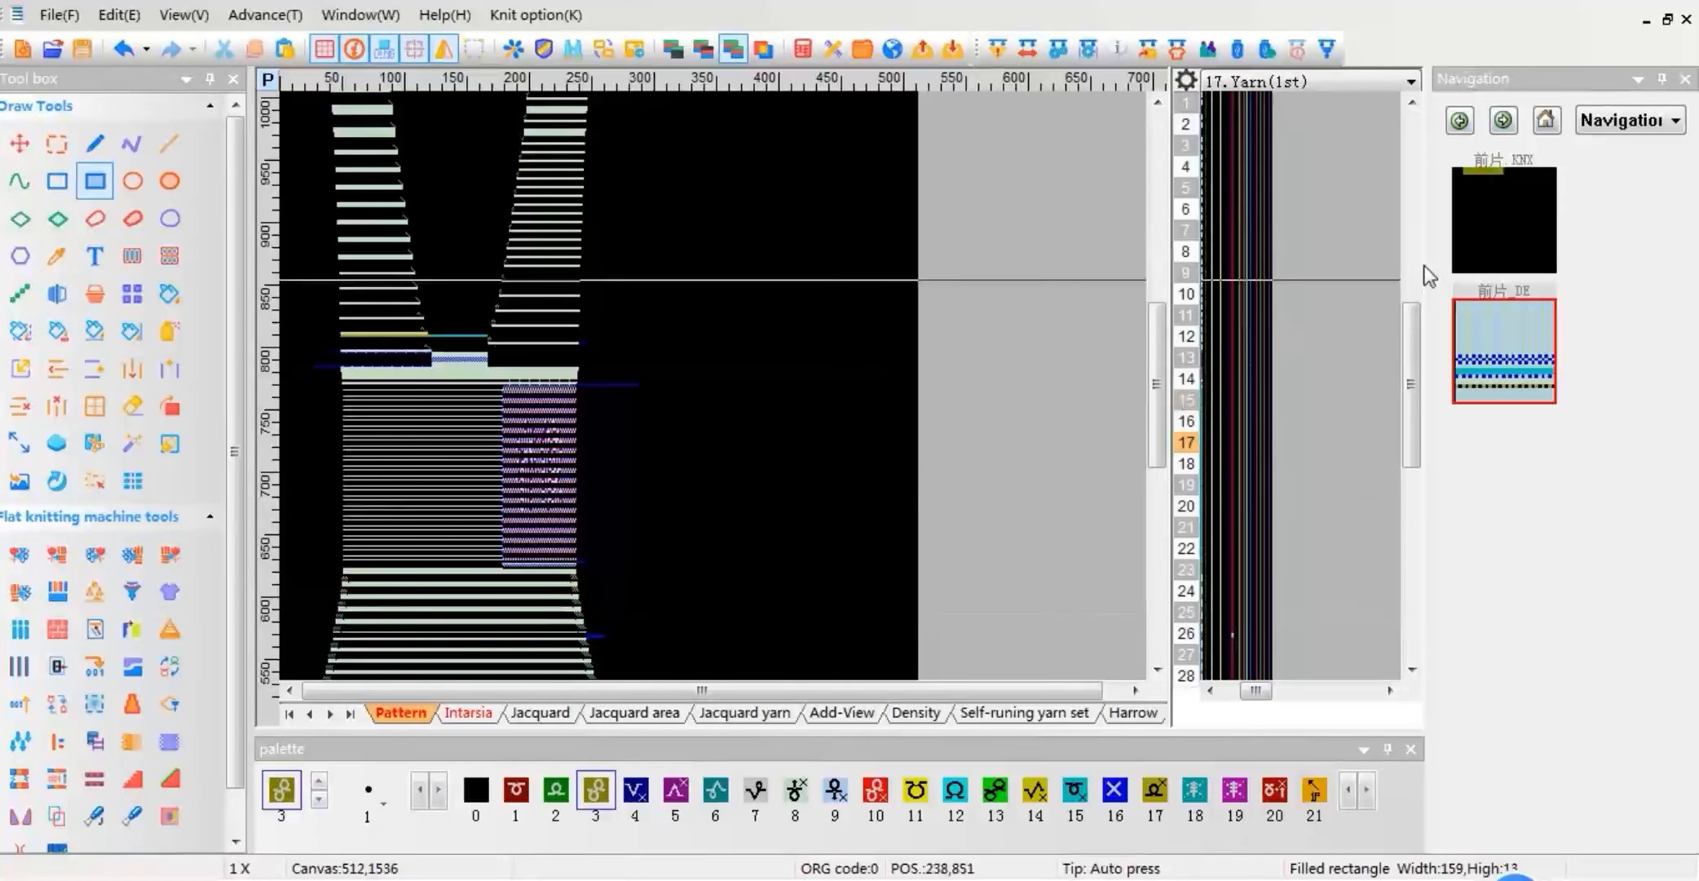
left_click(1504, 220)
left_click(421, 711)
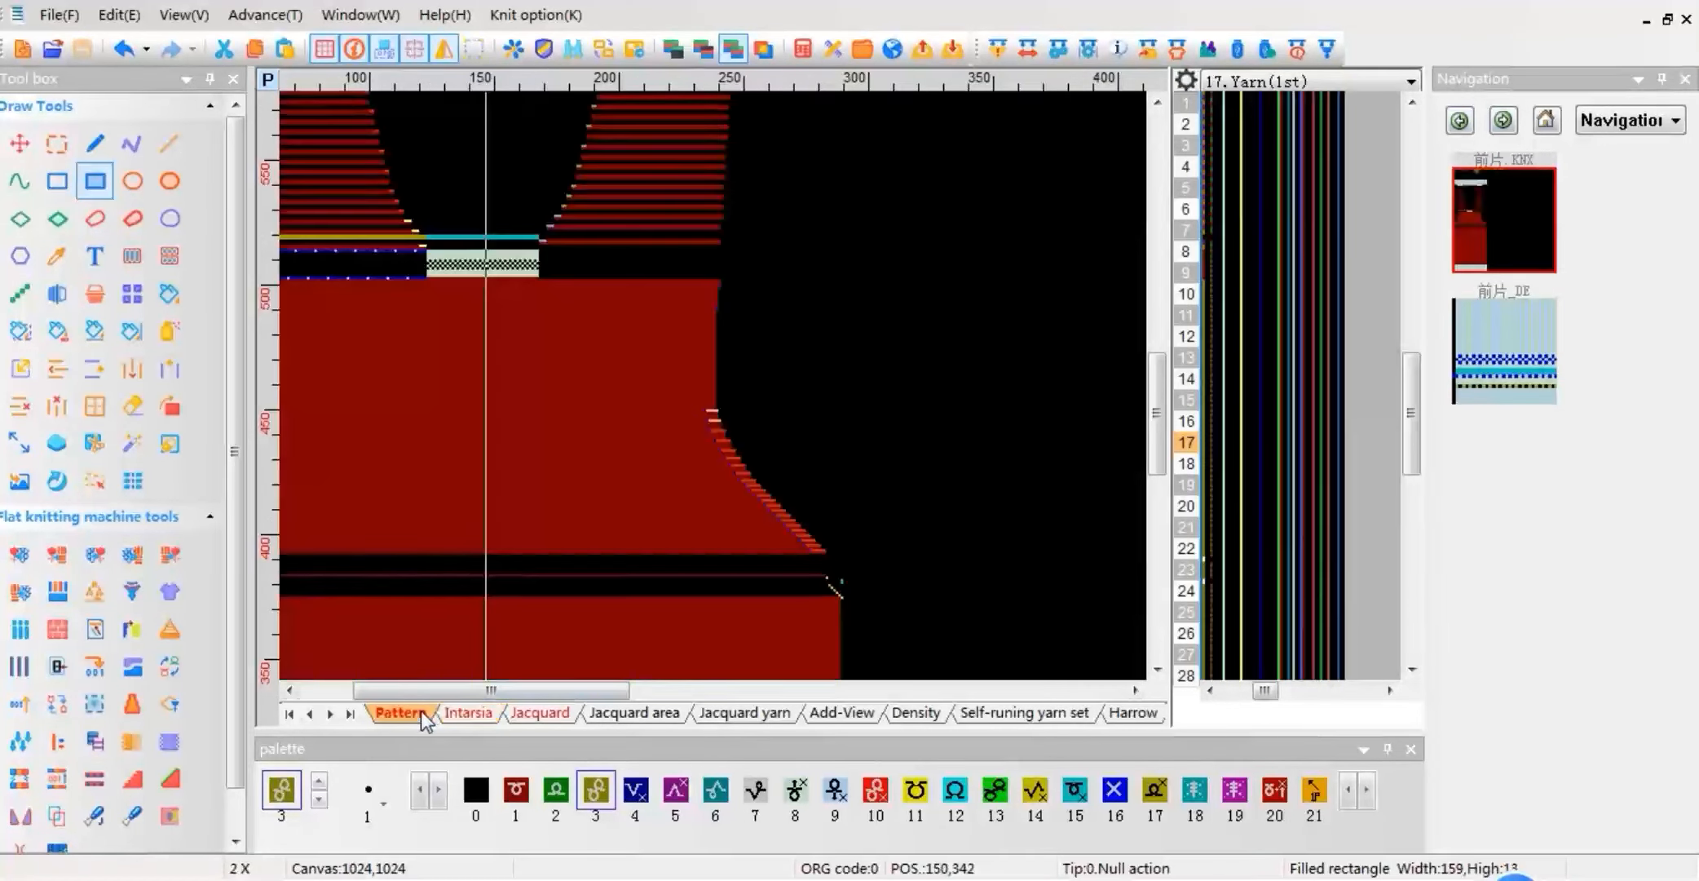